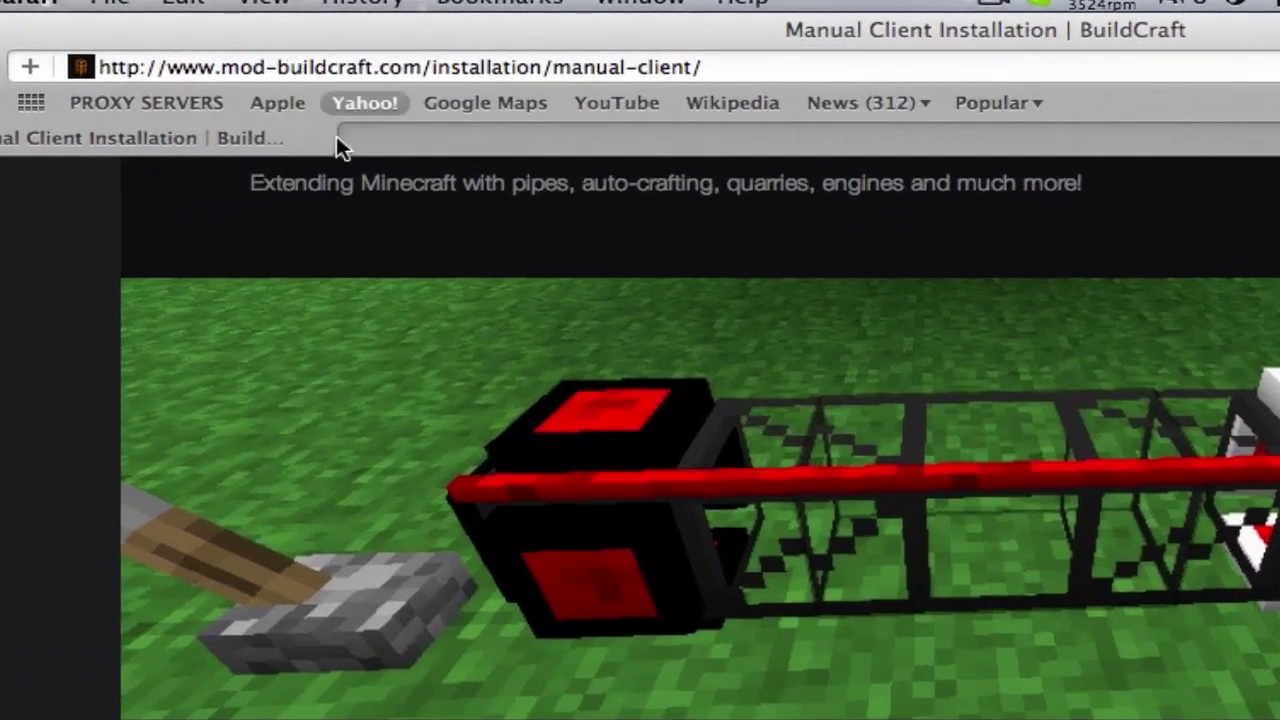
Step: From the BuildCraft guide's install links, open ModLoader, ModLoaderMP and Minecraft Forge in background tabs
scroll(80, 443, down, 2)
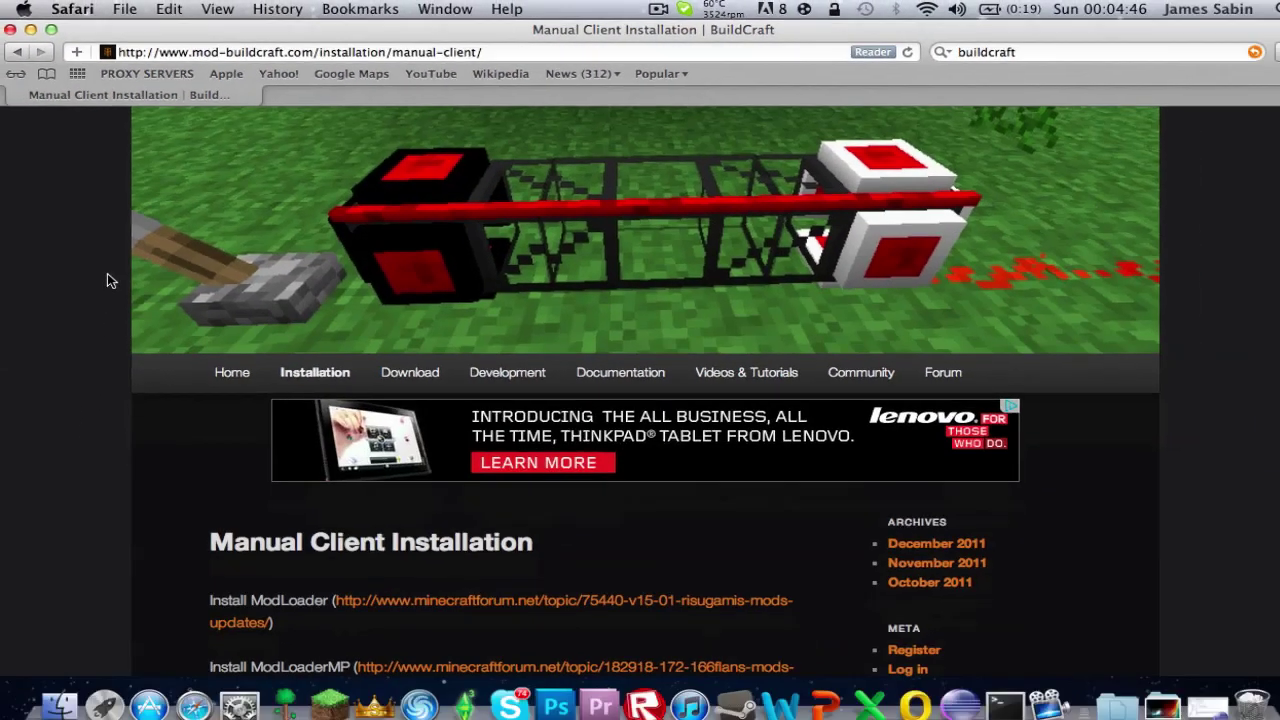
scroll(111, 281, down, 3)
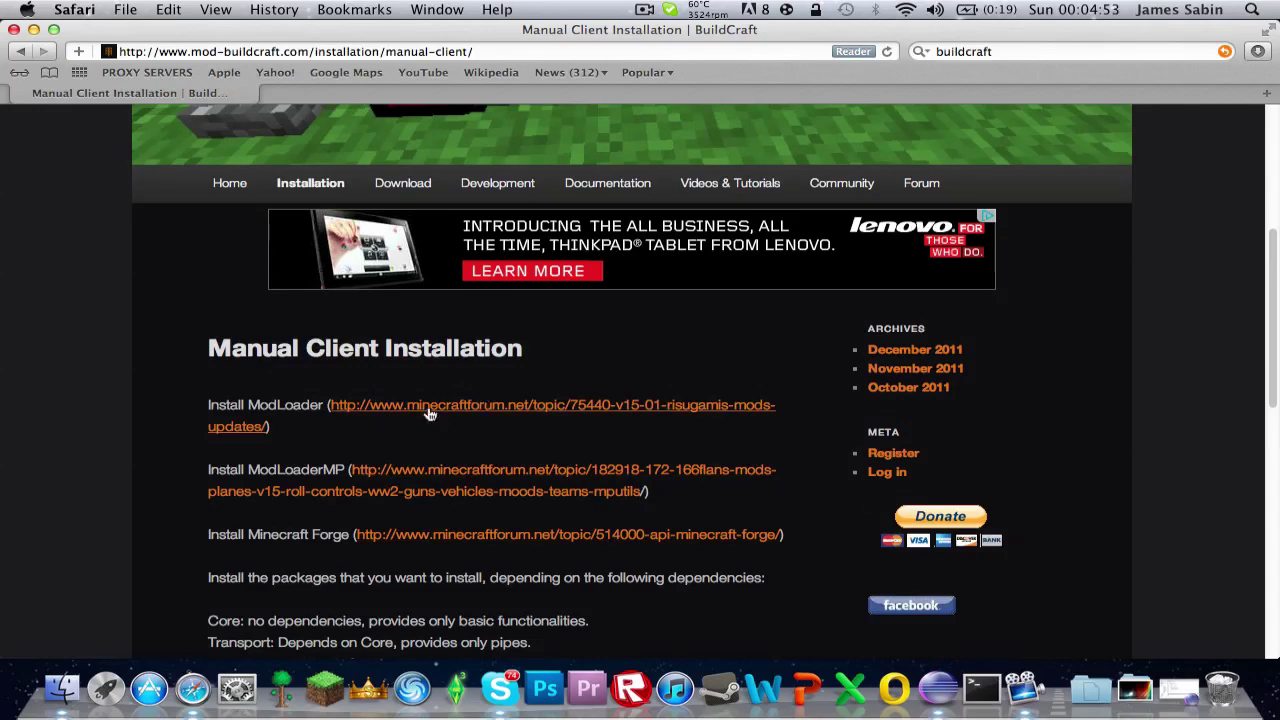
super+click(478, 403)
super+click(466, 470)
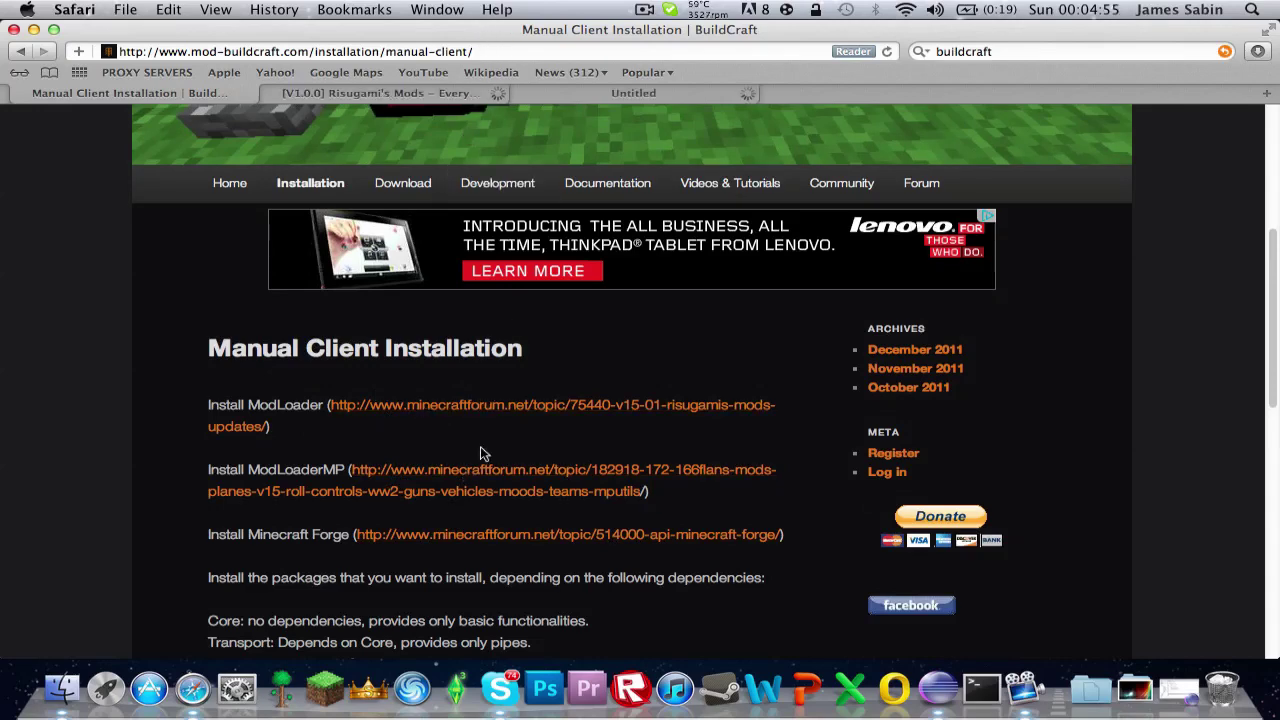
super+click(531, 534)
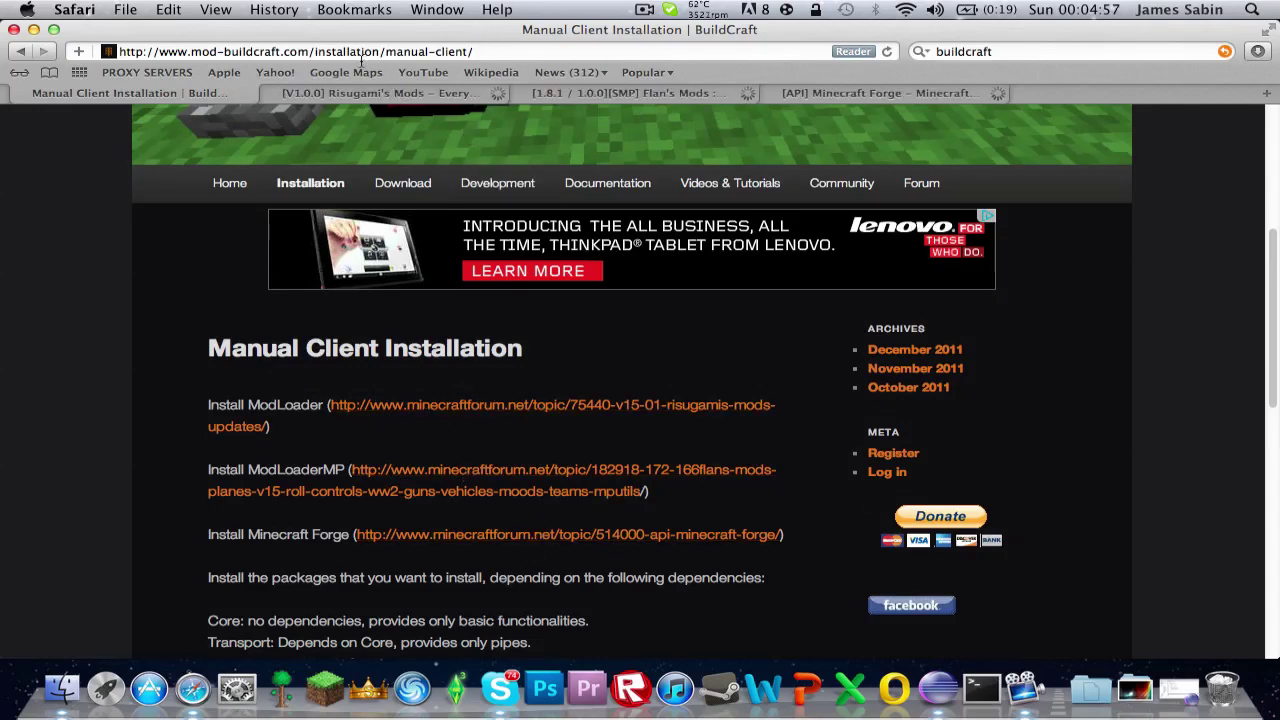
Step: Download ModLoader 1.0.0 directly from Risugami's Mods forum page
click(420, 96)
scroll(322, 290, down, 20)
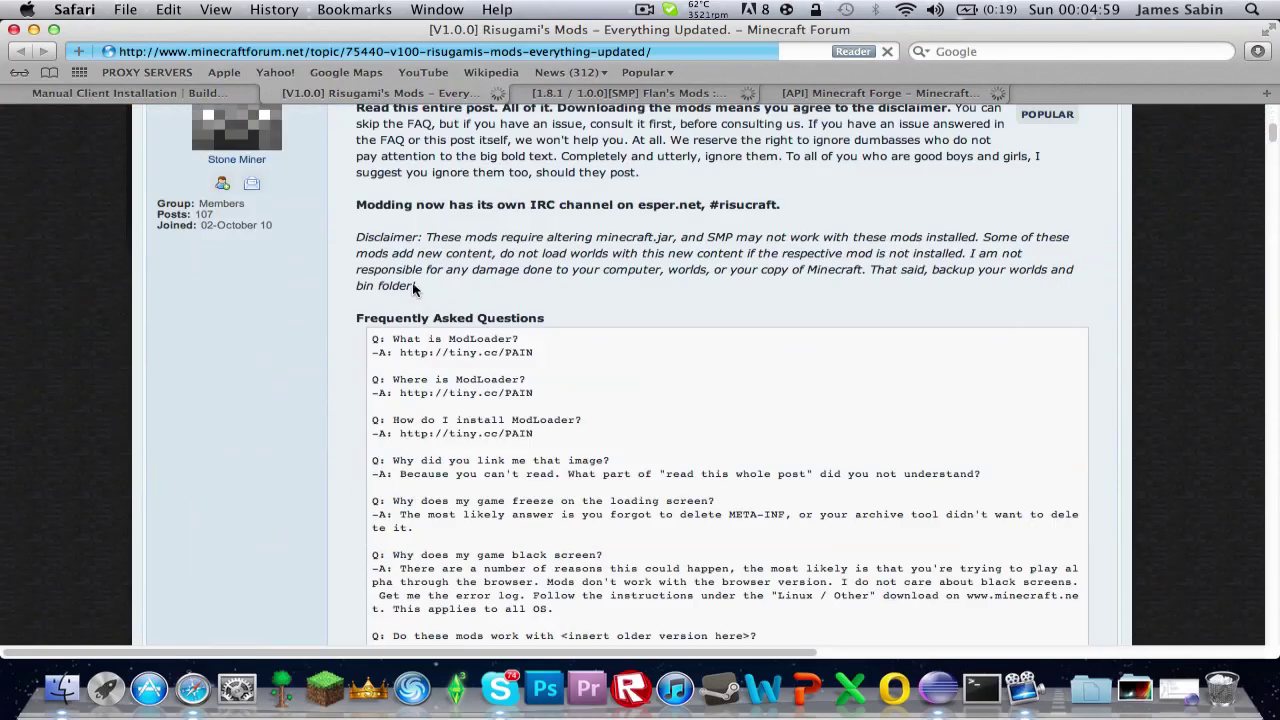
scroll(322, 290, down, 10)
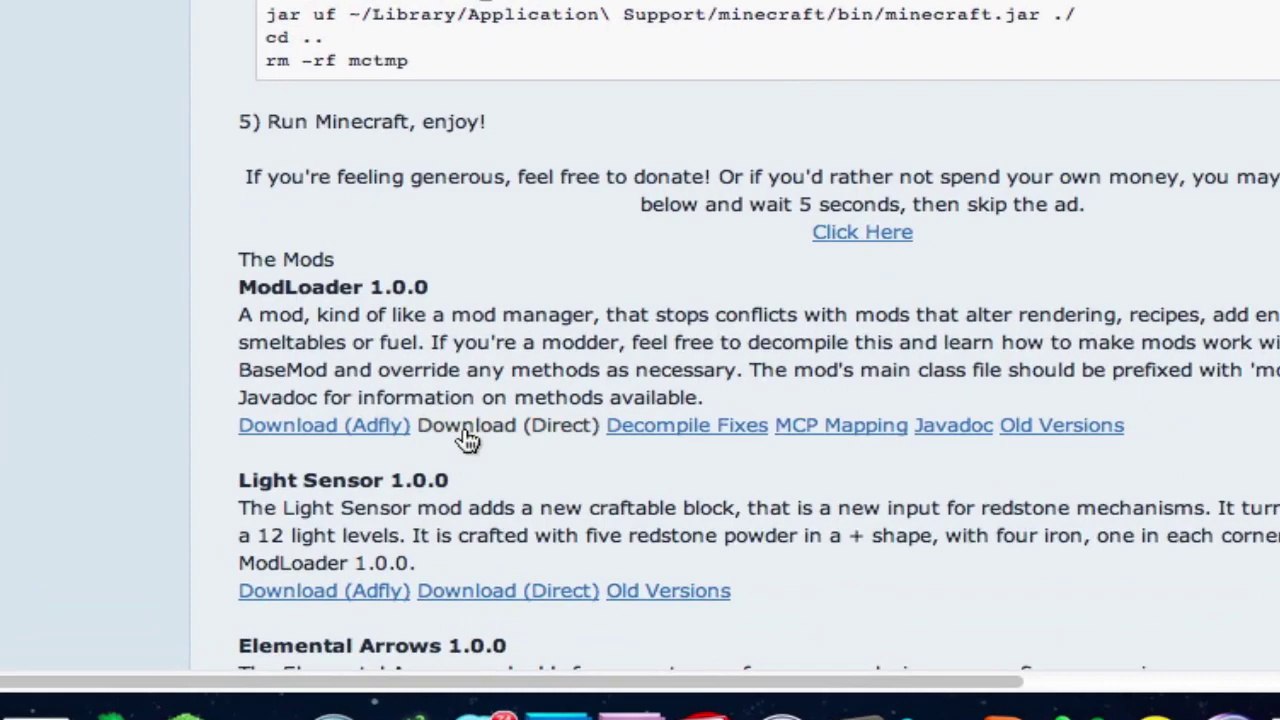
click(461, 423)
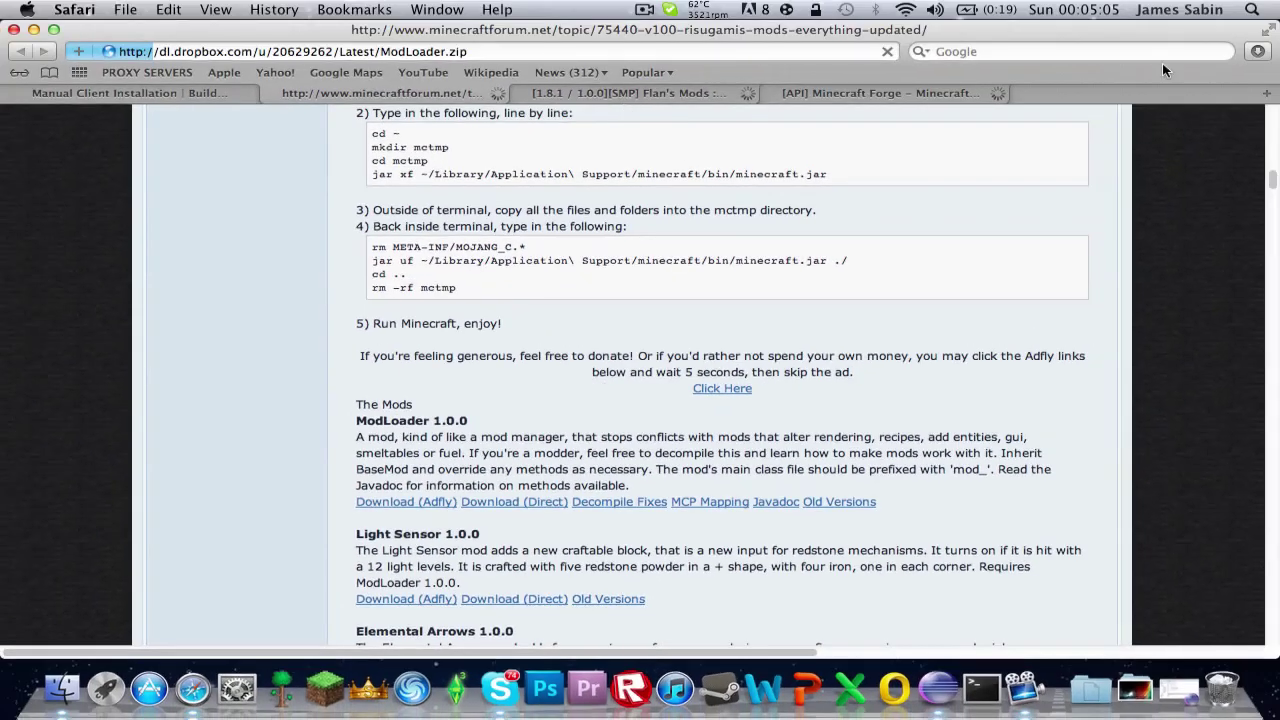
Step: Open the ModLoaderMp Unofficial mediafire download from Flan's Mods in a new tab, then close Flan's page
click(636, 94)
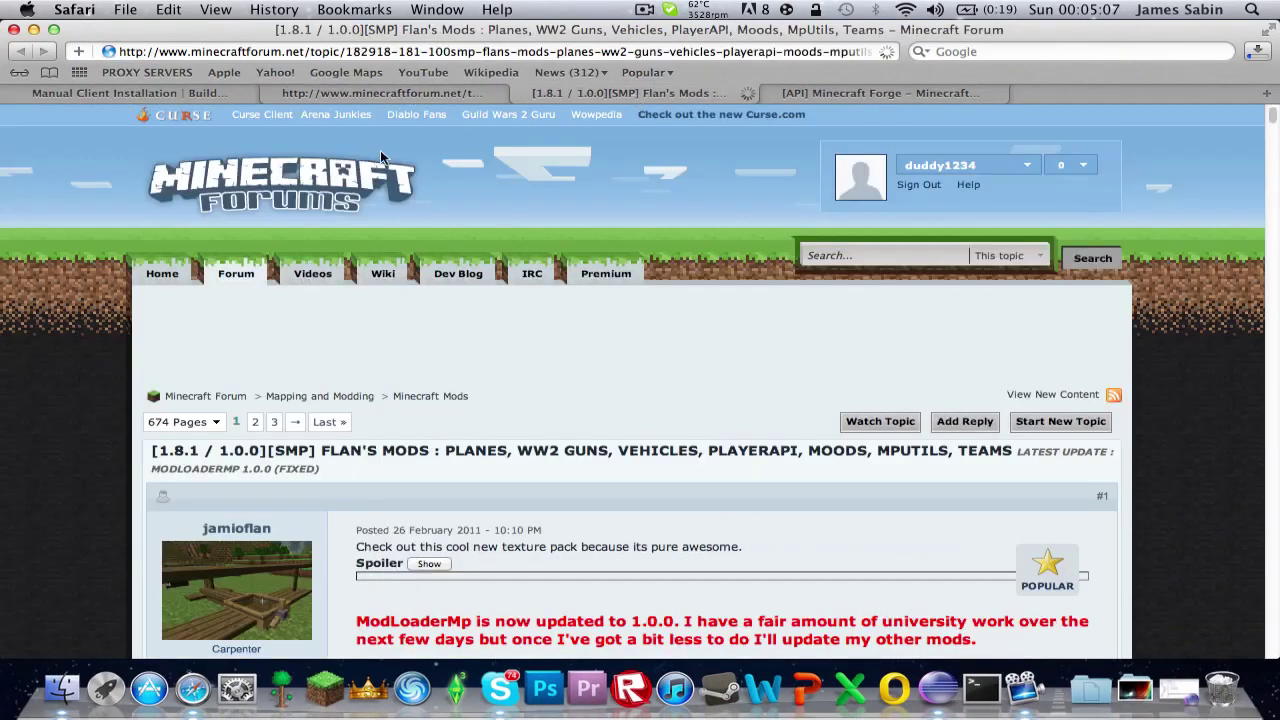
scroll(320, 197, down, 5)
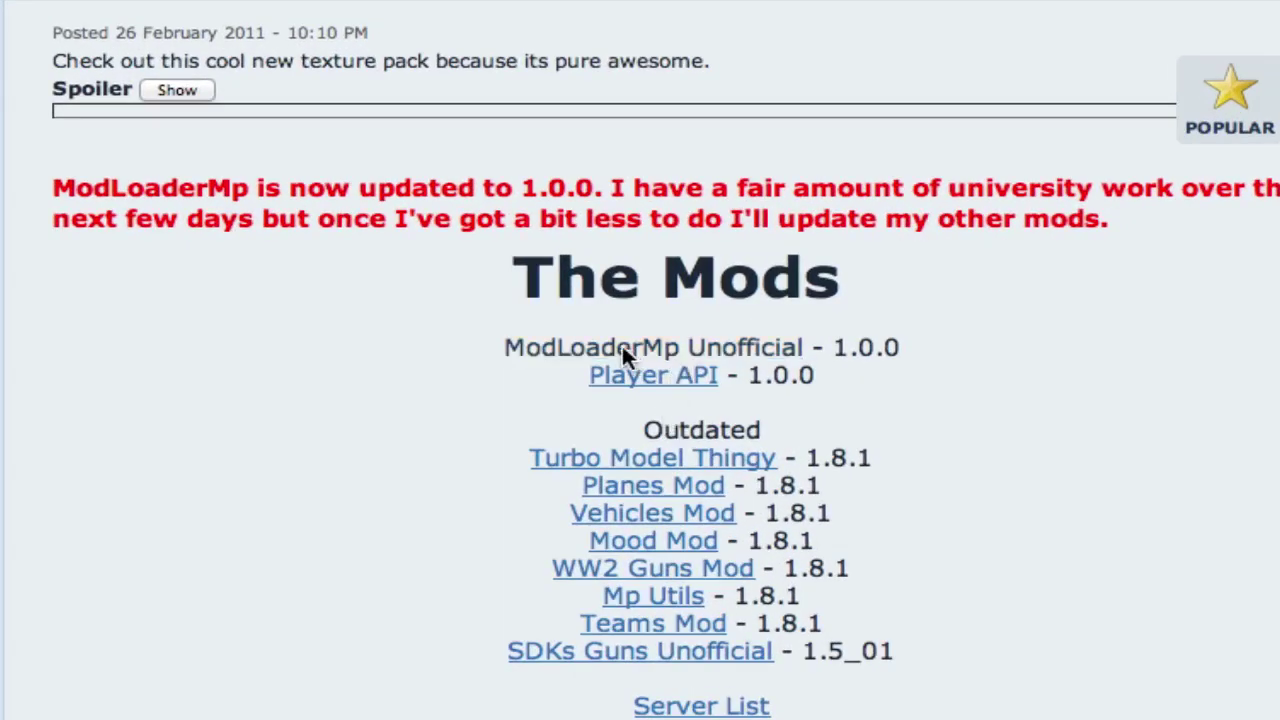
click(621, 343)
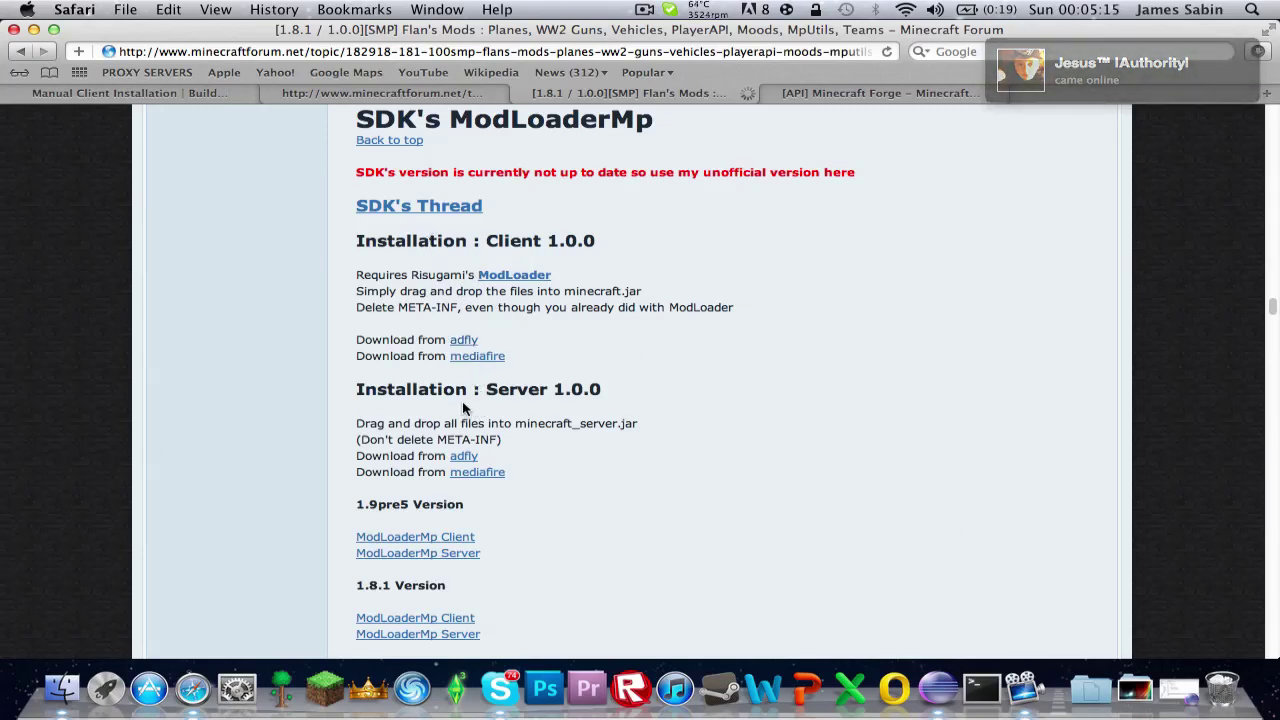
scroll(437, 340, up, 1)
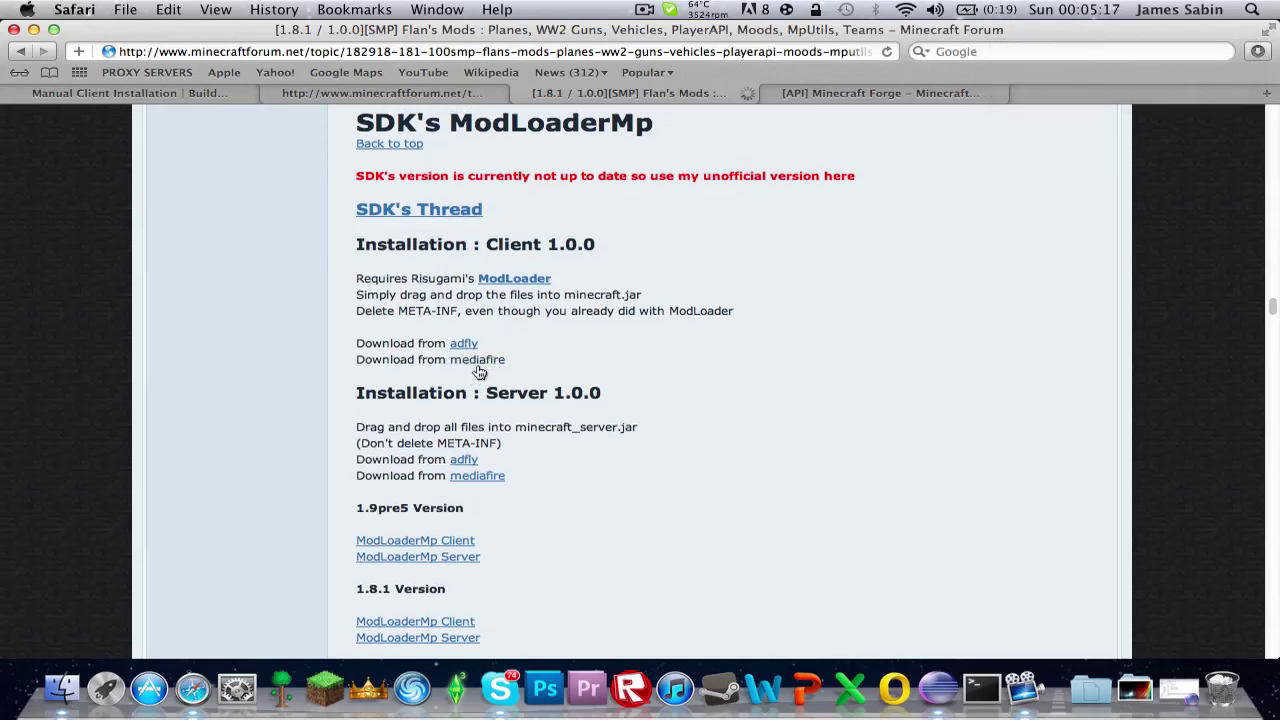
click(478, 362)
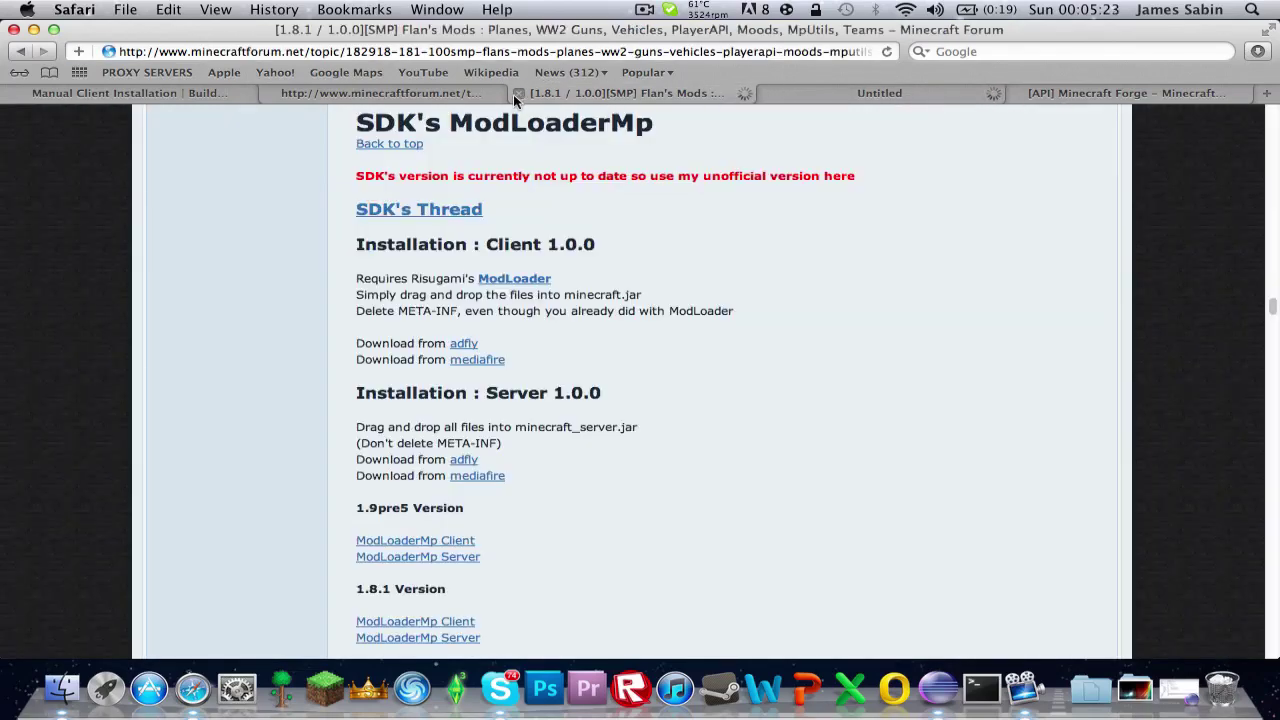
click(517, 93)
click(410, 92)
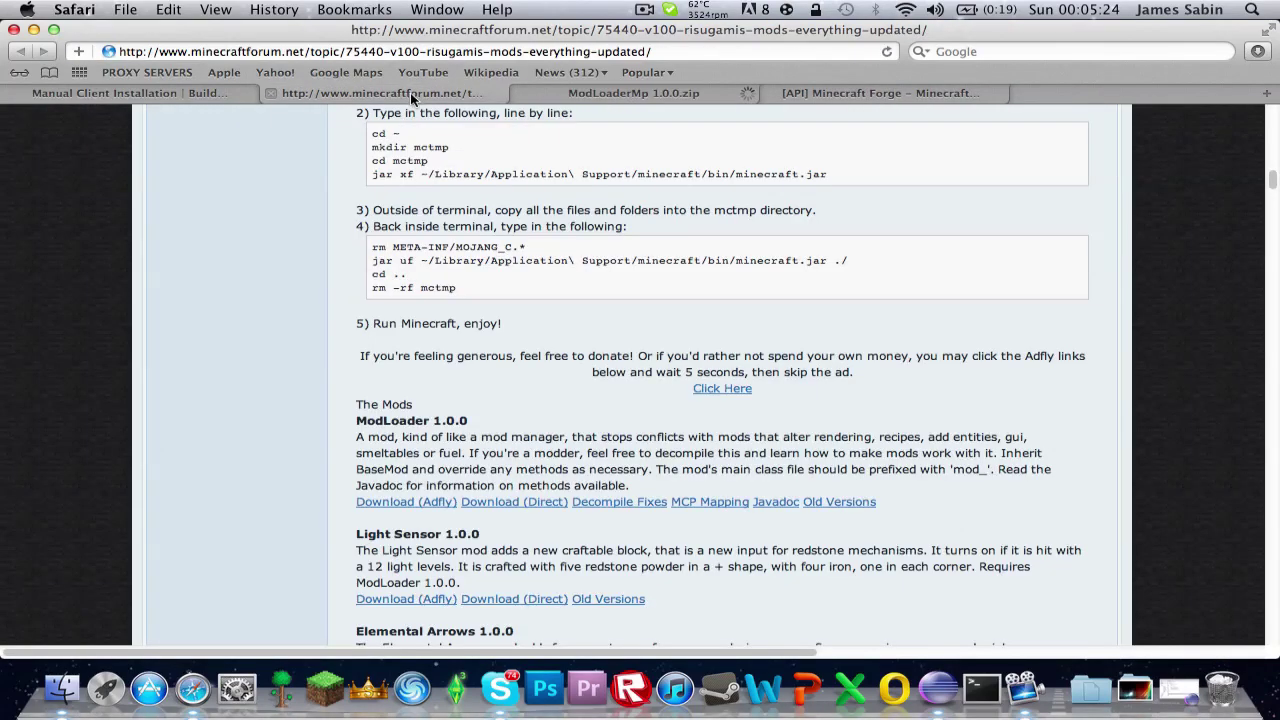
Step: Close Risugami's page and start the ModLoaderMp 1.0.0.zip download from MediaFire
click(270, 93)
click(588, 95)
scroll(449, 311, down, 5)
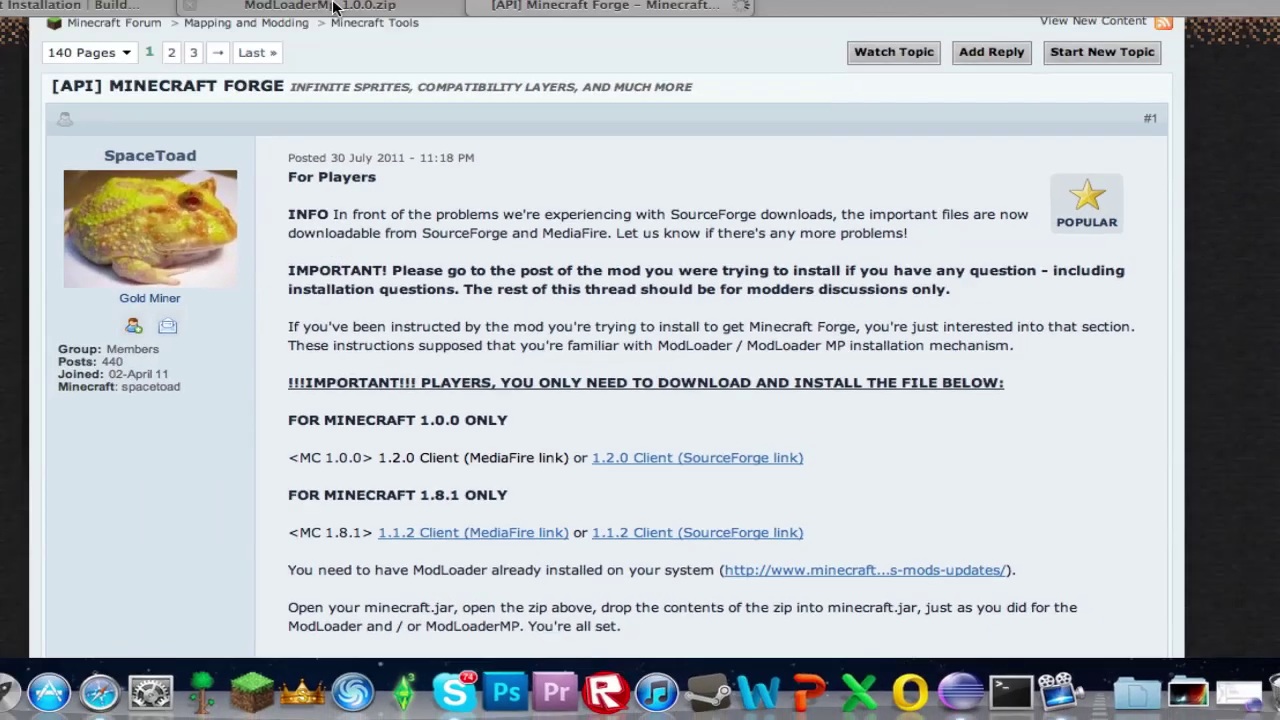
click(397, 93)
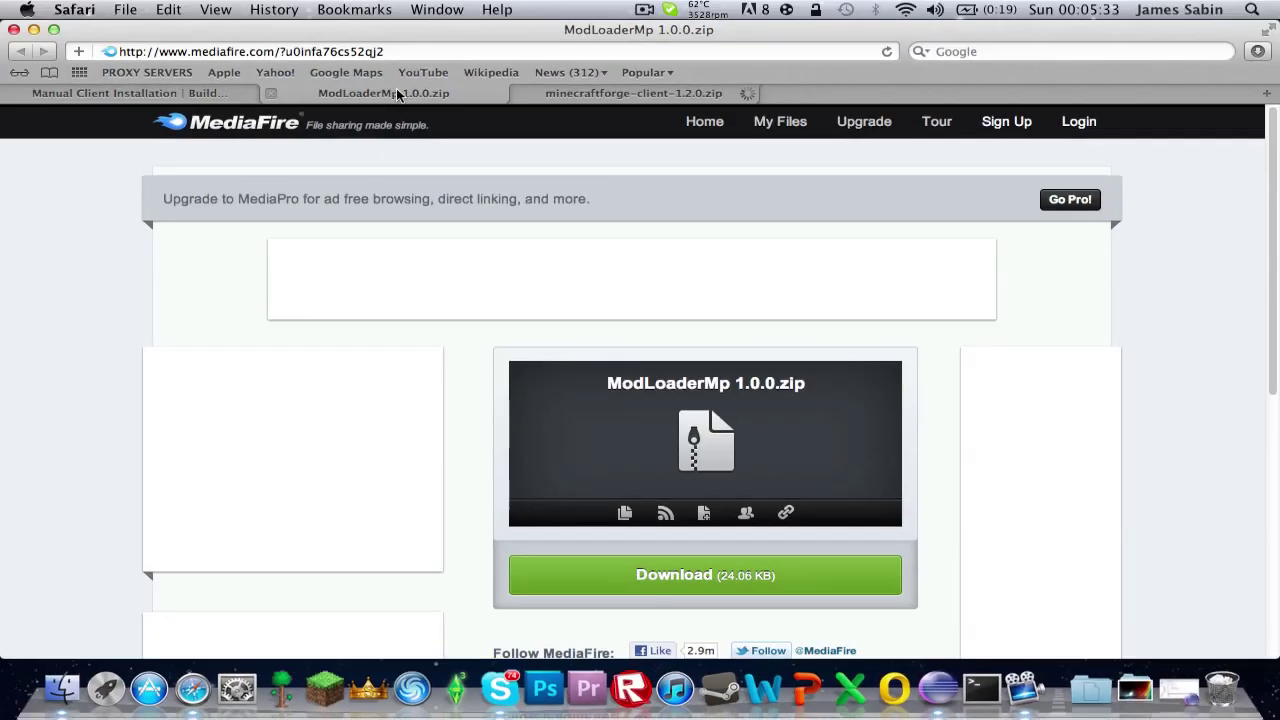
click(718, 569)
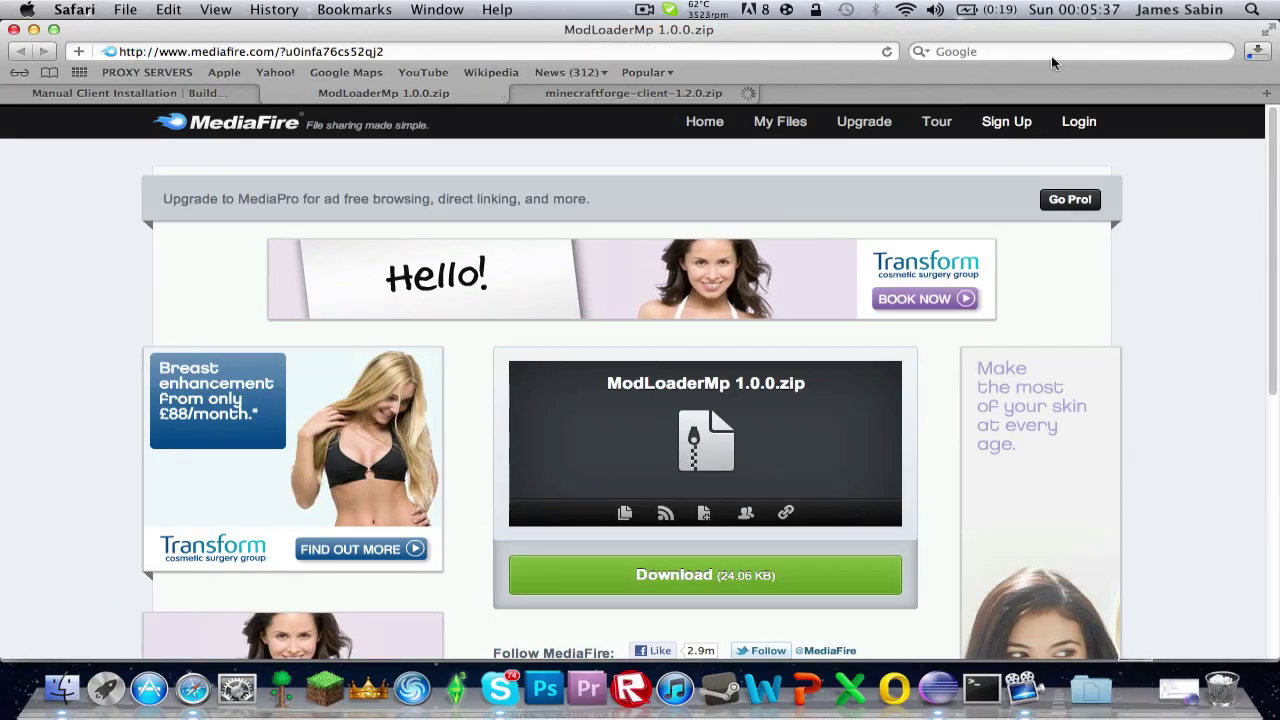
Step: Download minecraftforge-client-1.2.0.zip, close its tab, and return to the BuildCraft installation guide
click(616, 100)
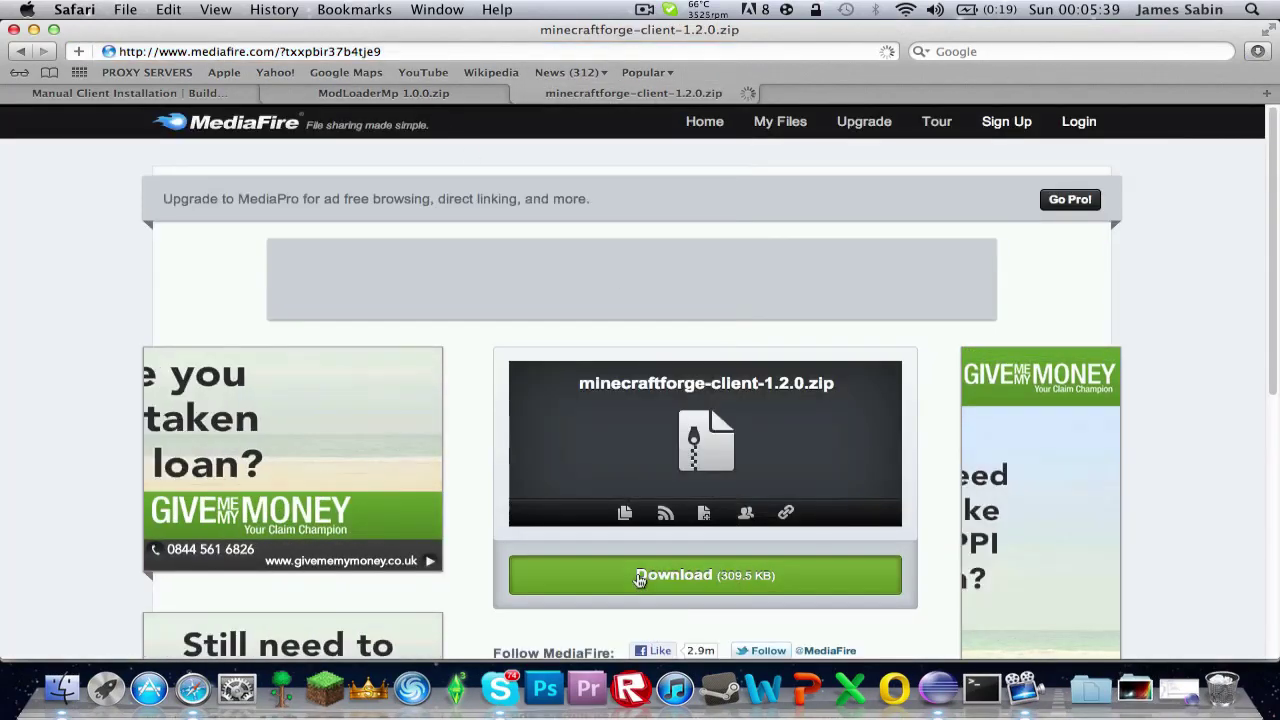
click(636, 577)
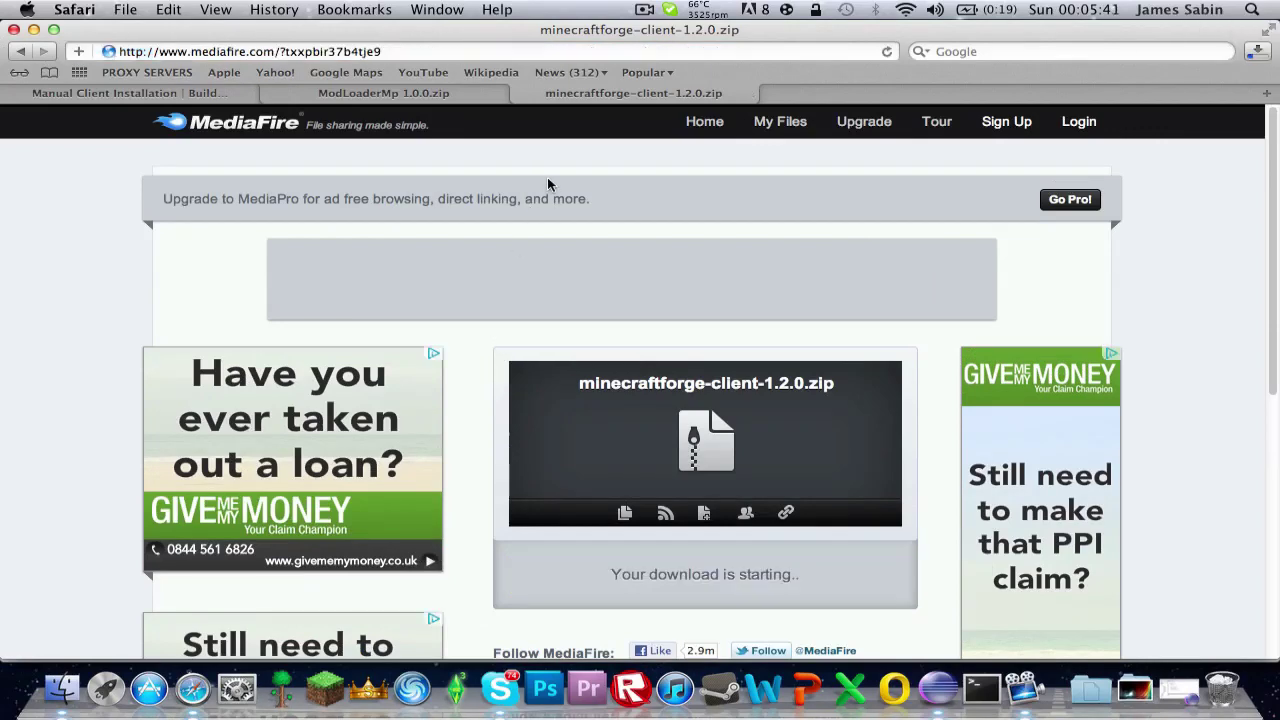
click(519, 93)
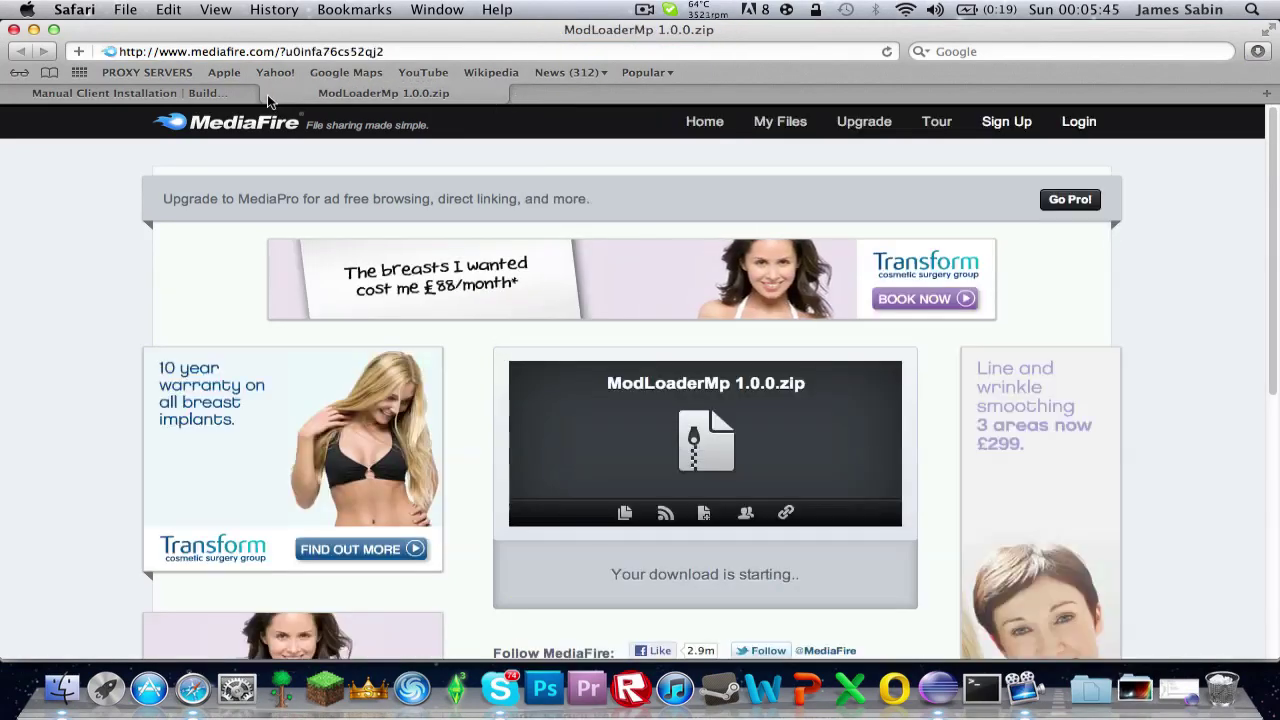
click(180, 93)
Step: Open the BuildCraft for Minecraft 1.0.0 download page and select the core and transport client packages
scroll(445, 407, down, 2)
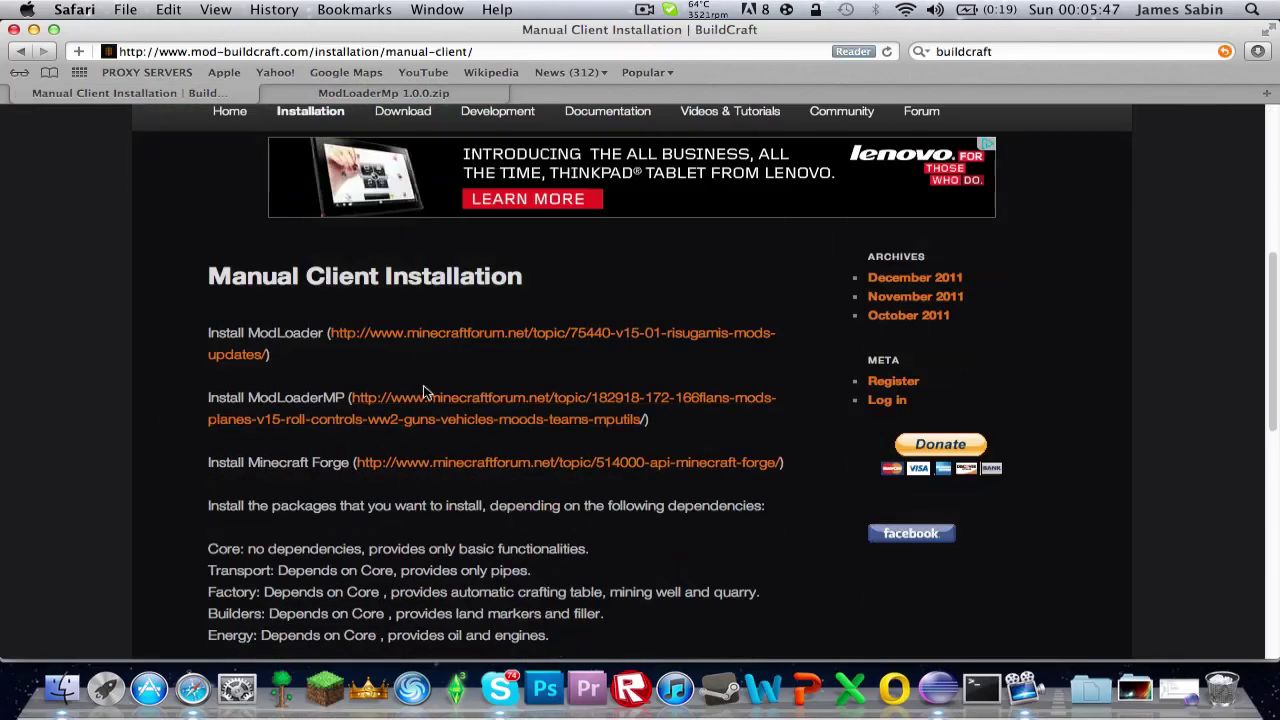
scroll(445, 407, up, 8)
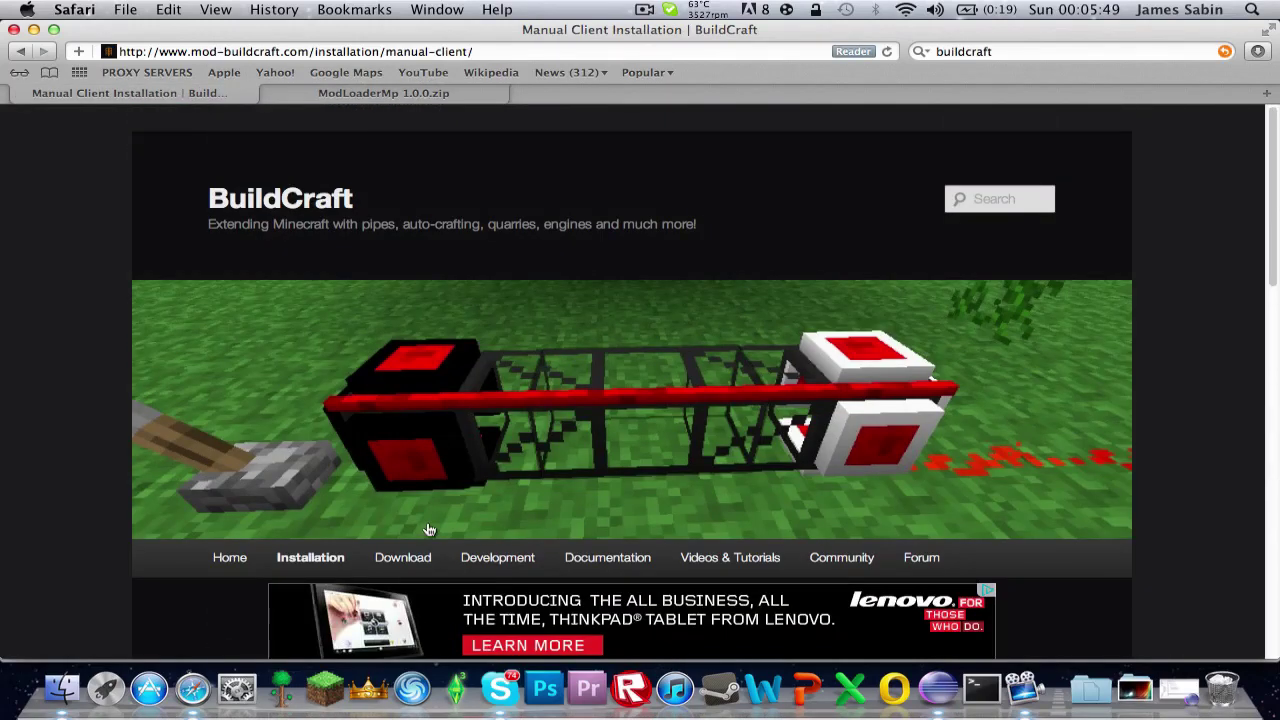
scroll(428, 529, down, 1)
mouse_move(430, 516)
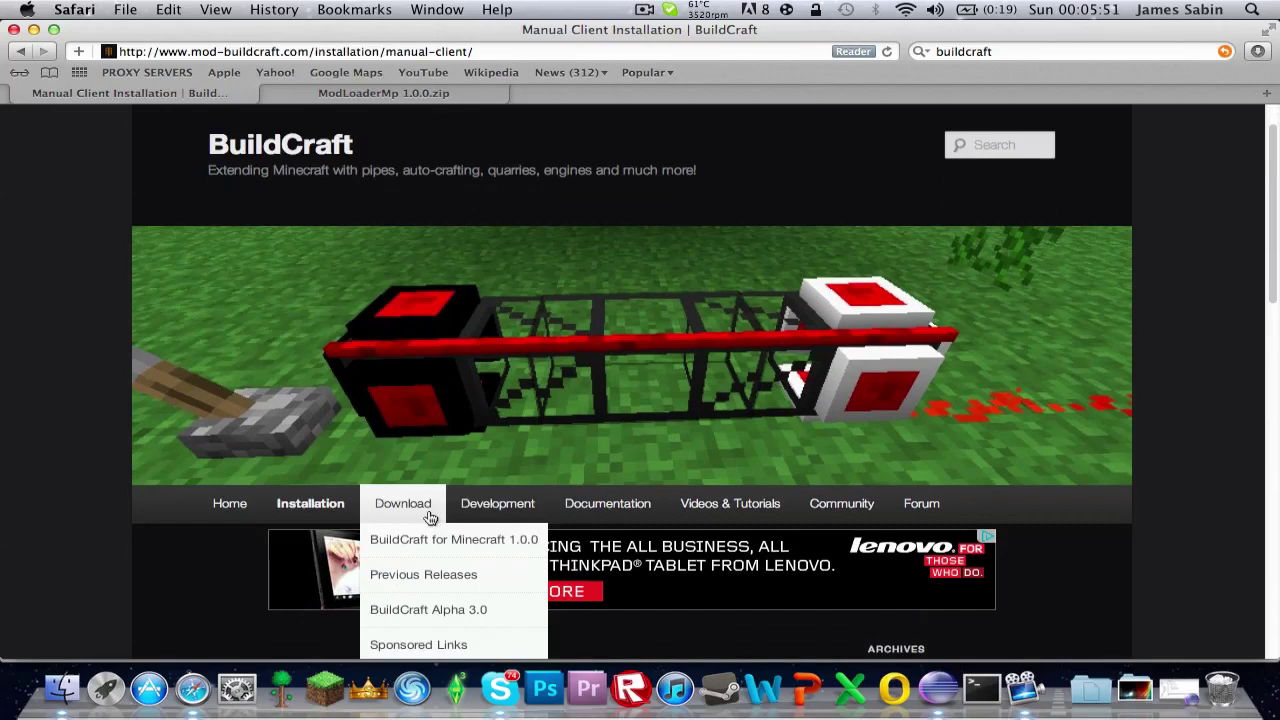
click(437, 543)
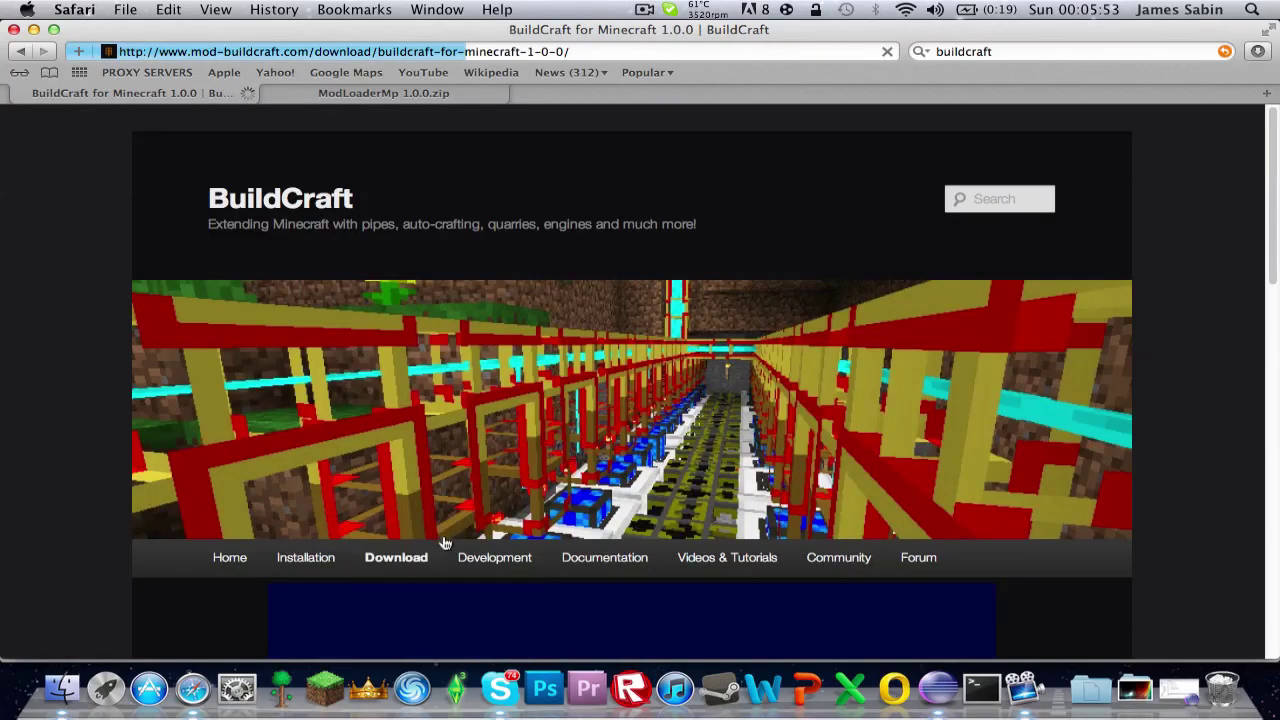
scroll(437, 540, down, 8)
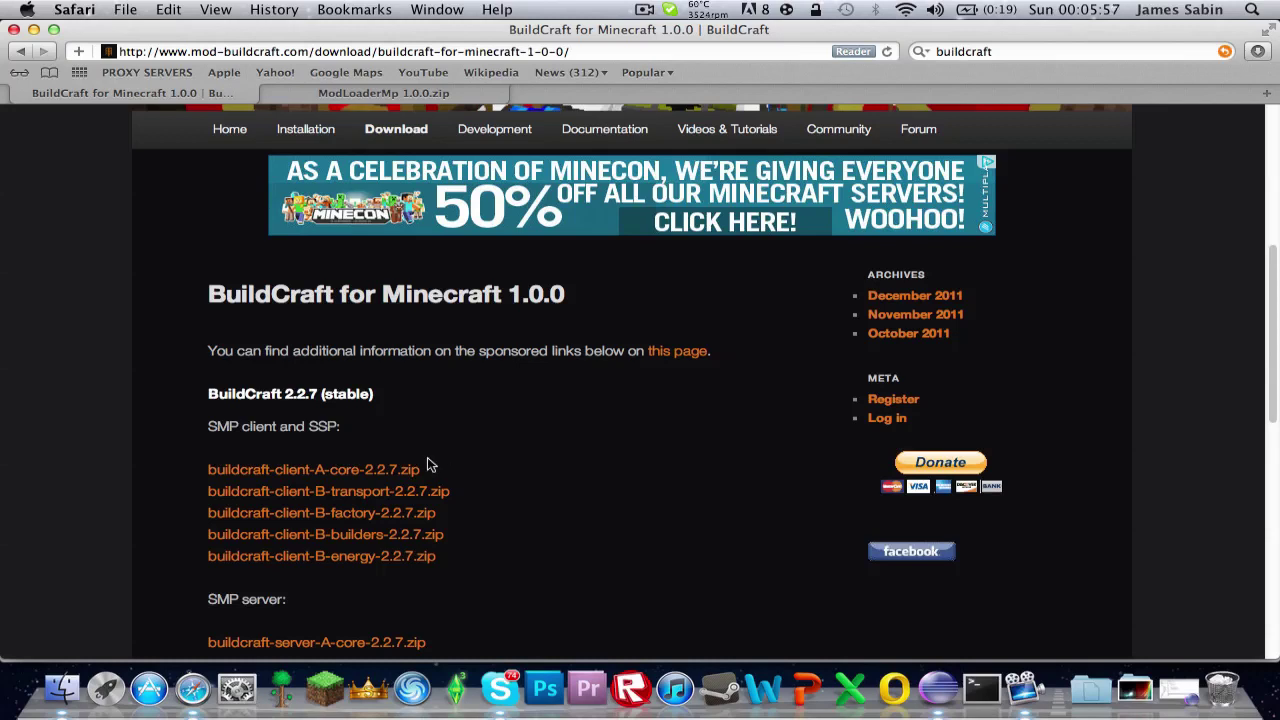
click(358, 475)
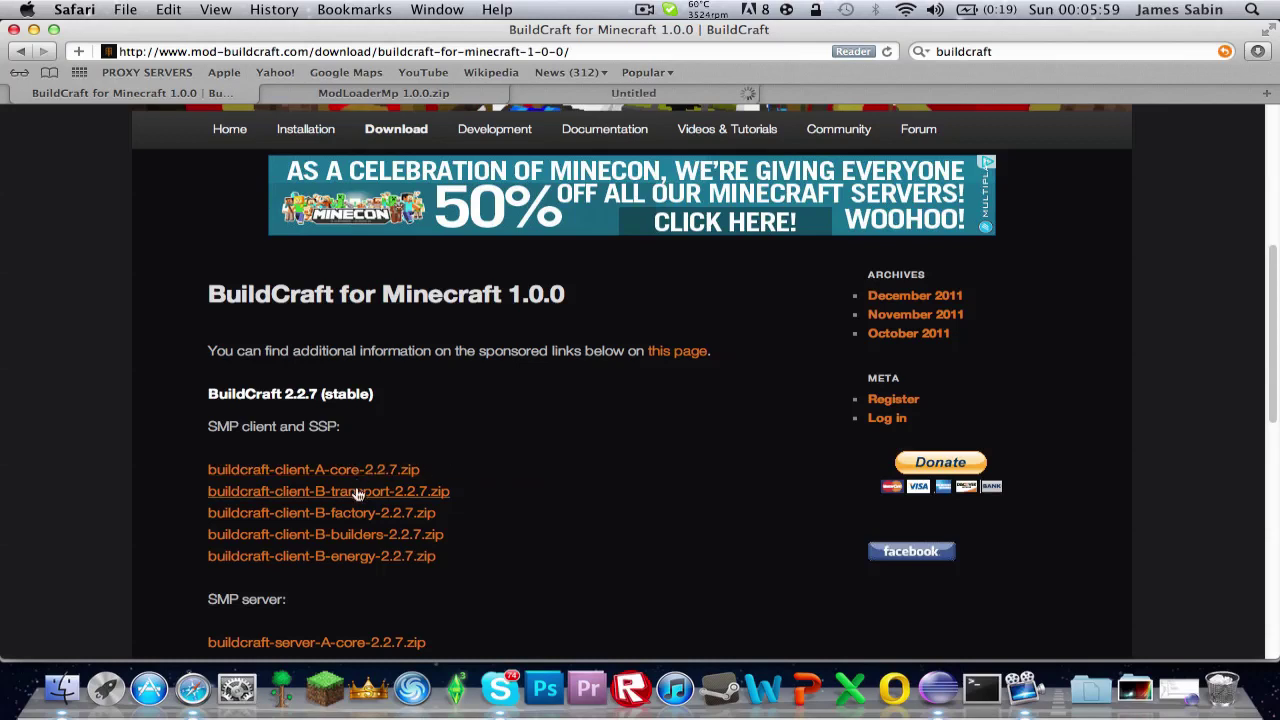
click(405, 492)
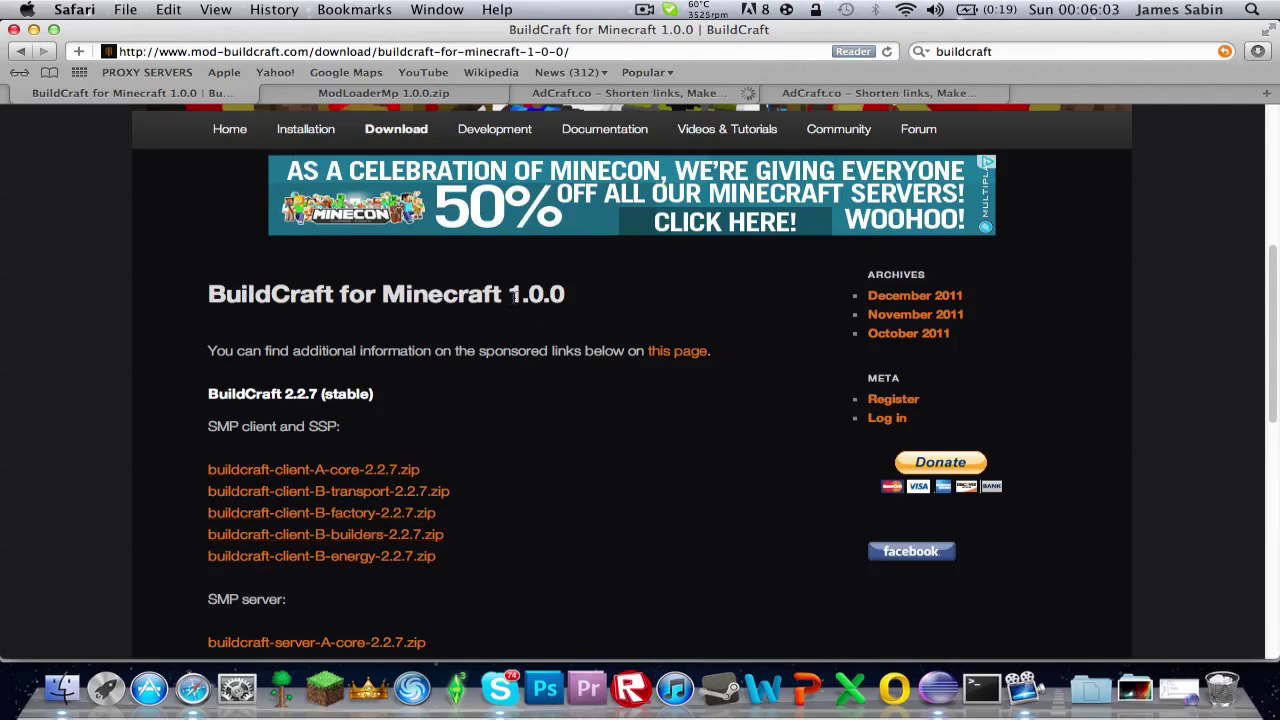
Step: Download the BuildCraft 2.2.7 core client zip through the AdCraft ad link
click(638, 93)
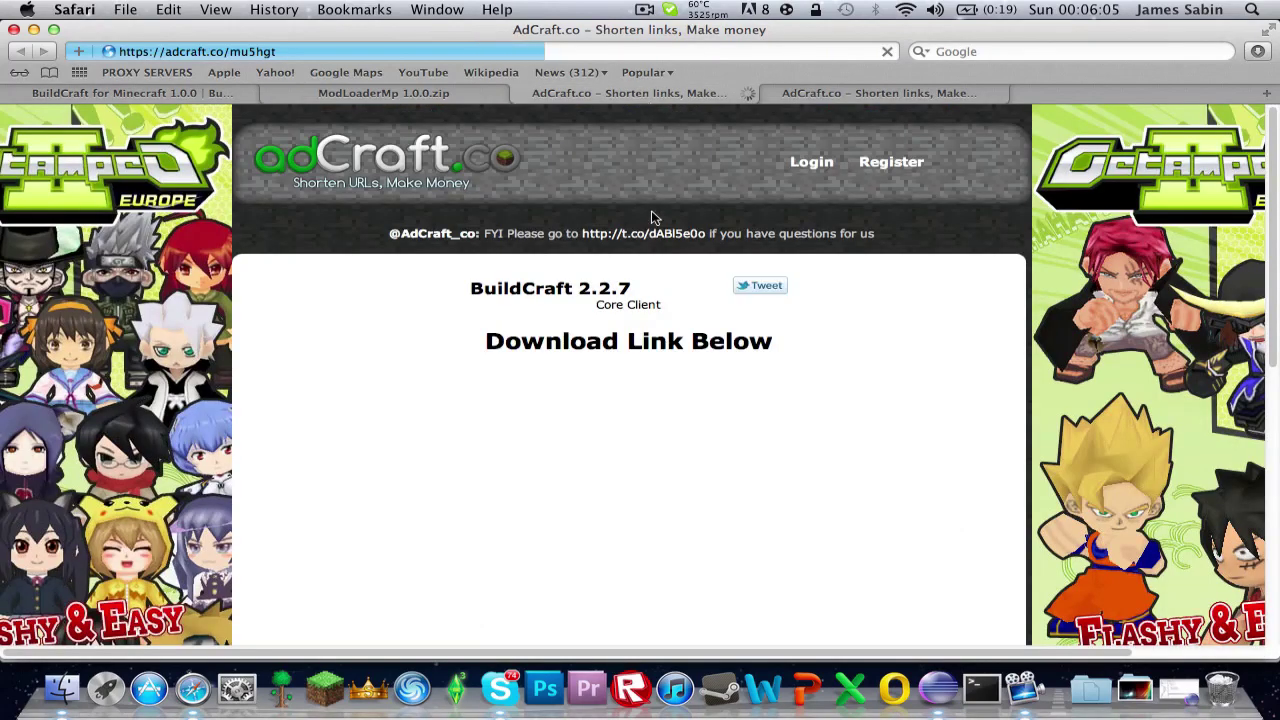
scroll(665, 450, down, 5)
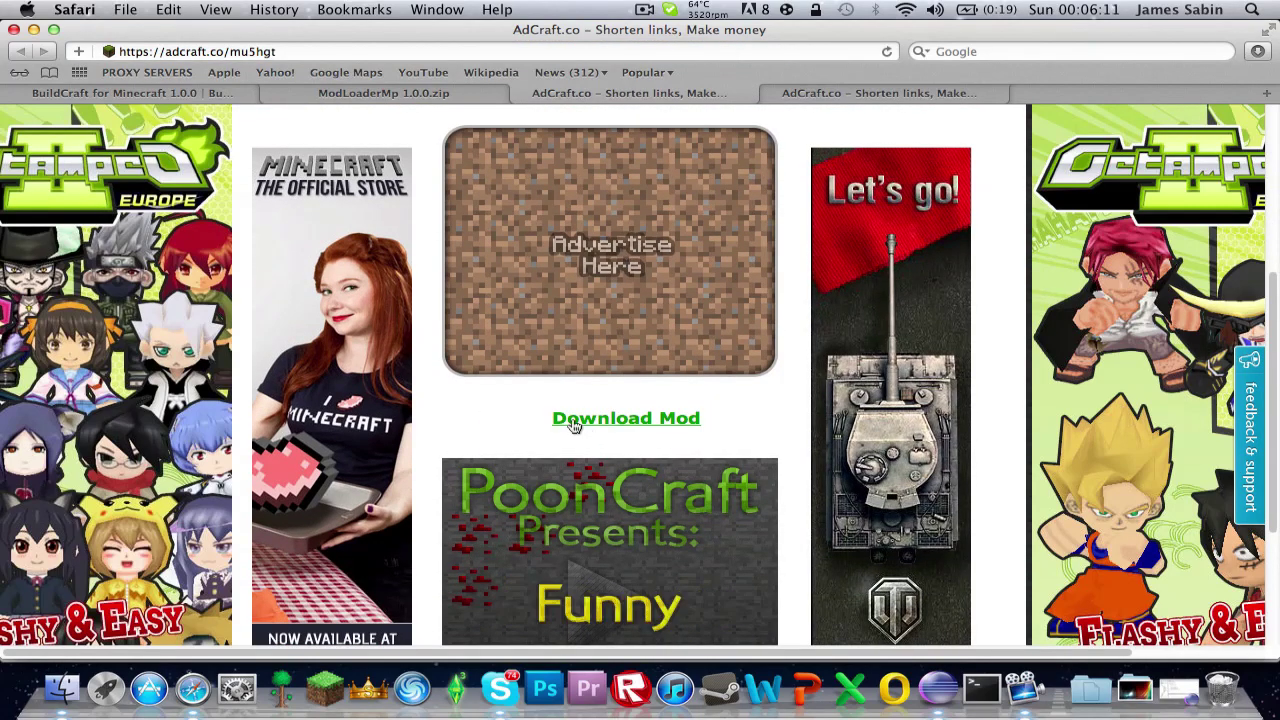
click(603, 419)
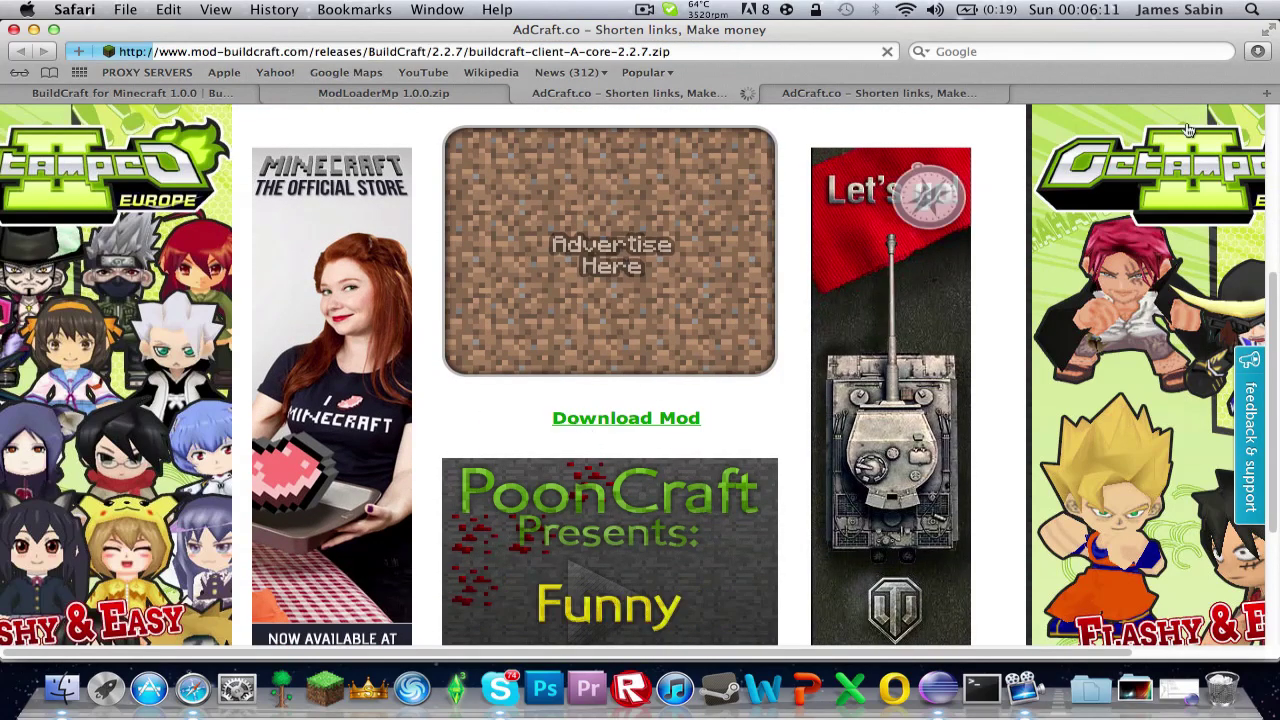
click(856, 93)
scroll(600, 498, down, 3)
click(605, 529)
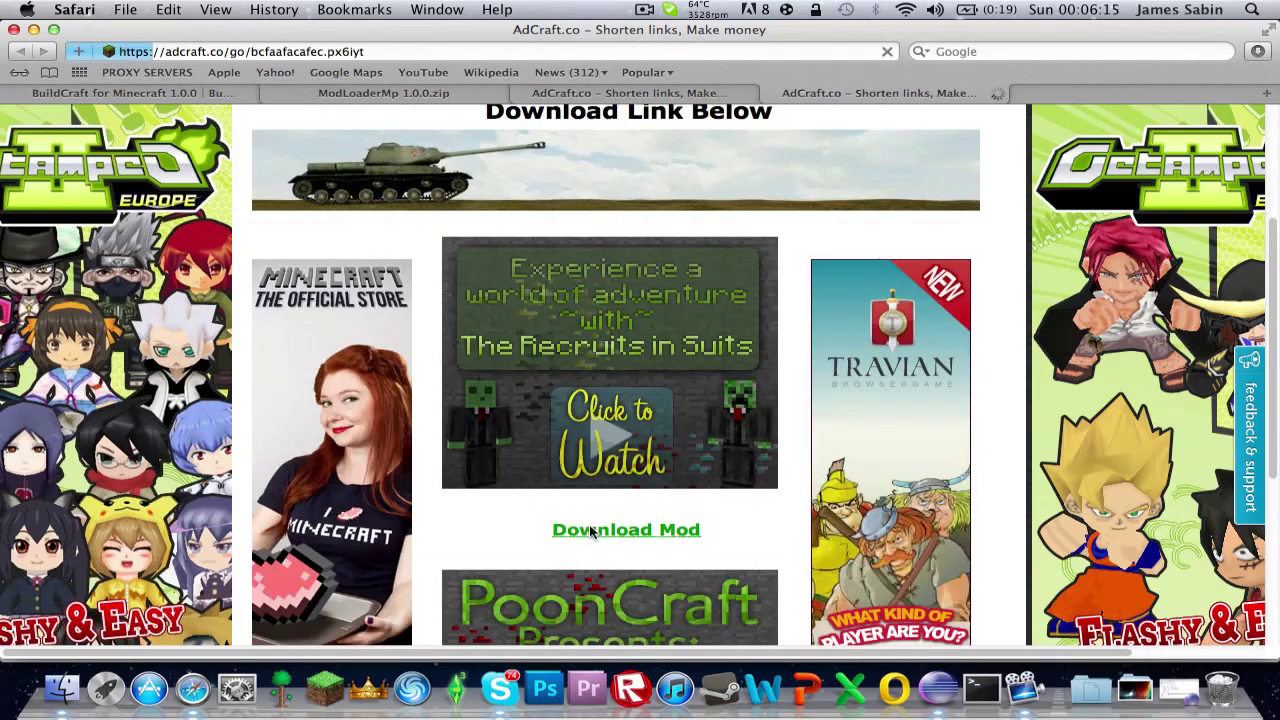
Step: Close the two leftover ad-link tabs and the ModLoaderMp download tab
click(769, 93)
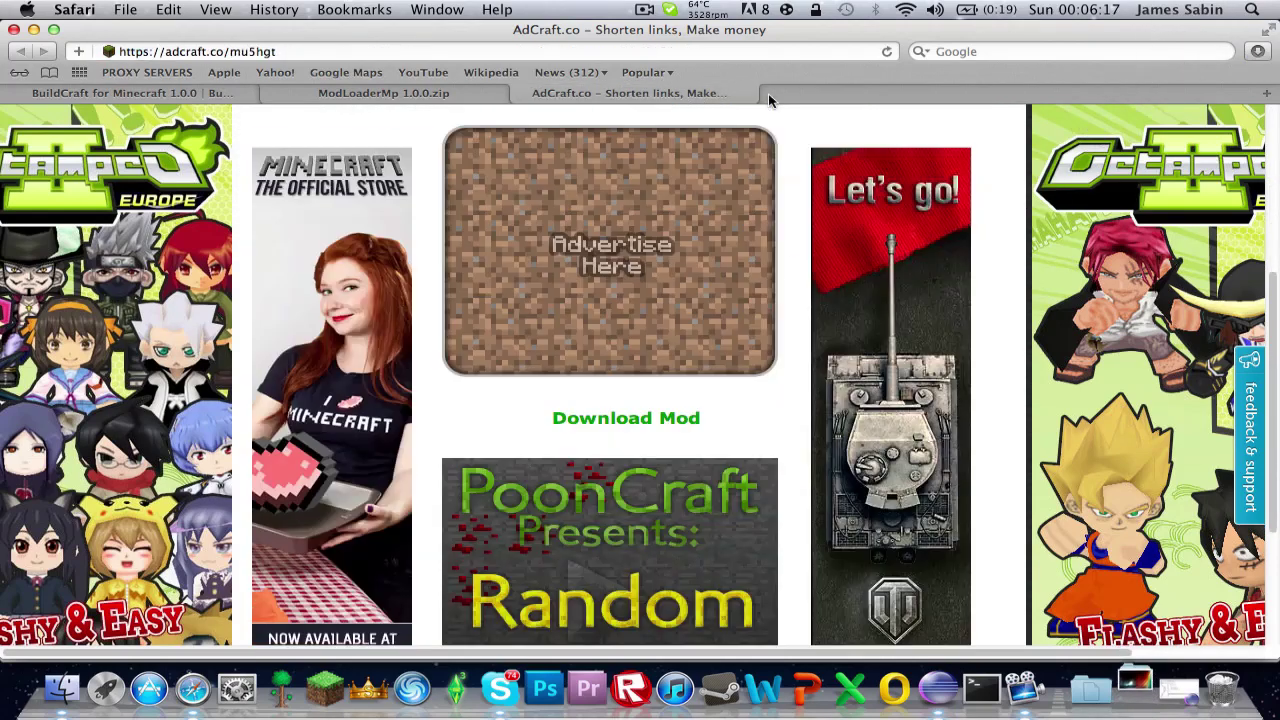
click(520, 93)
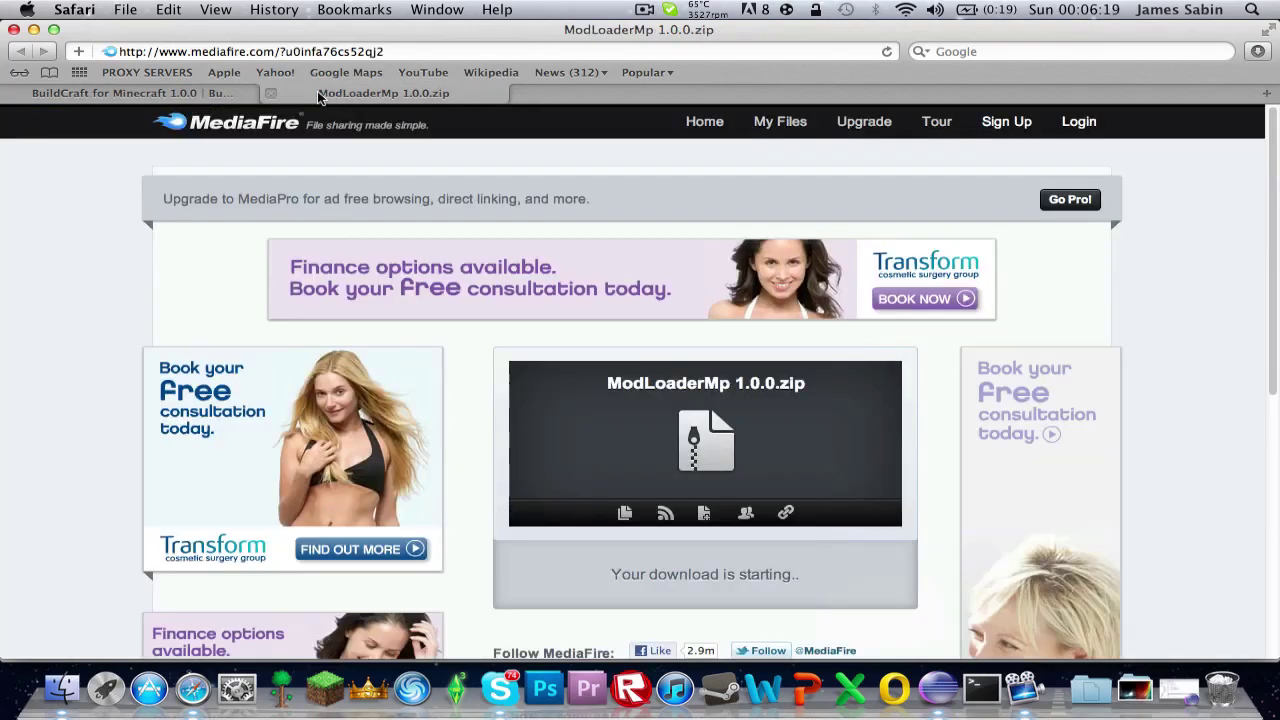
click(272, 97)
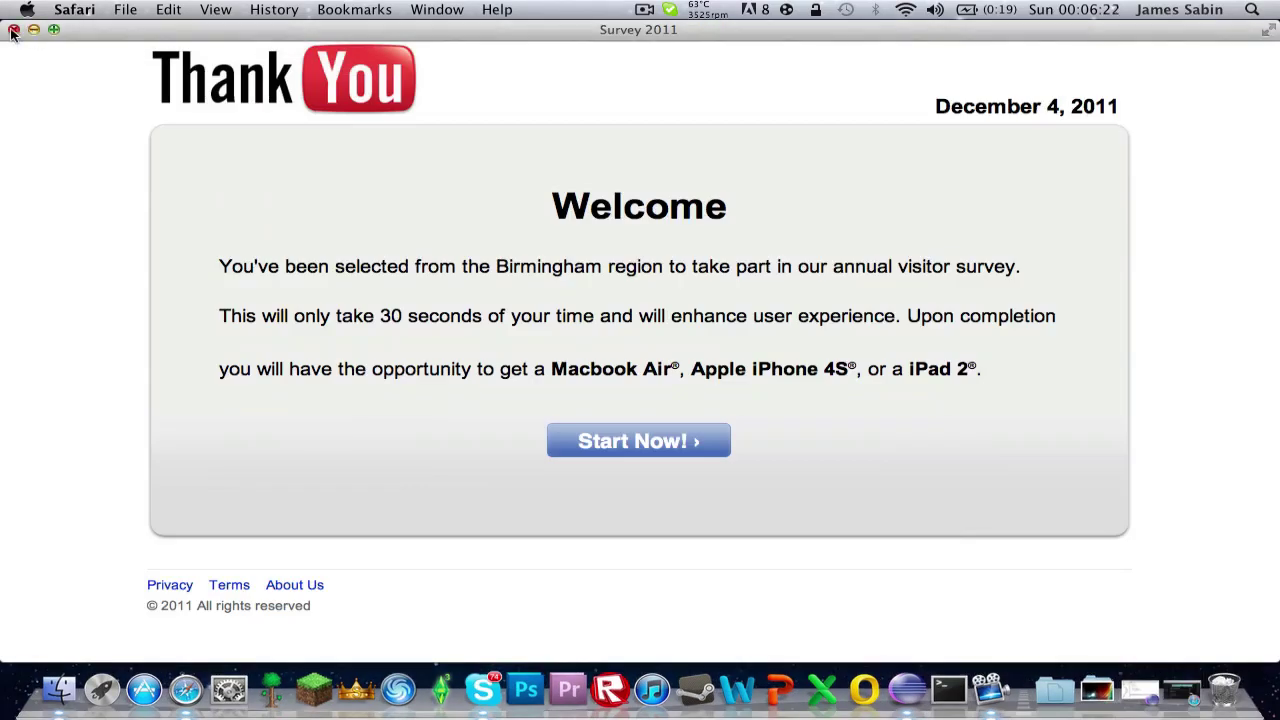
Step: Close the survey pop-up and drag the three buildcraft-client folders from the Downloads stack to the desktop
click(13, 31)
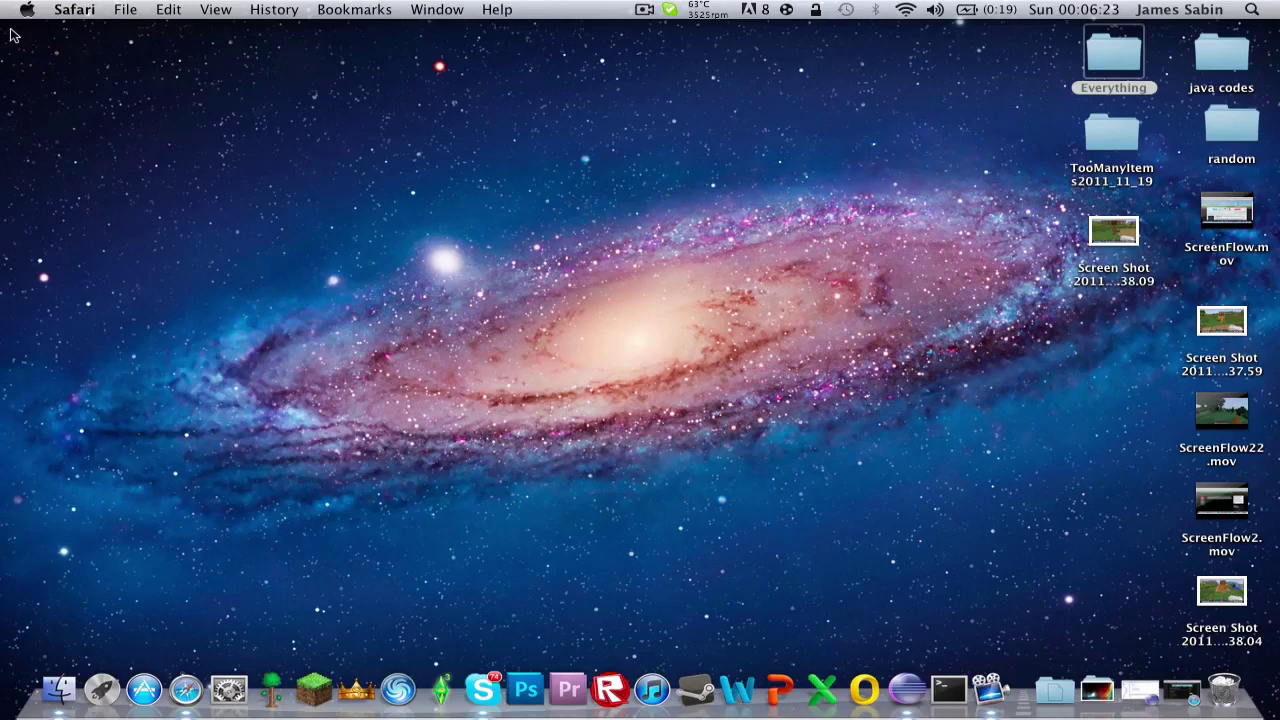
click(573, 255)
click(1097, 688)
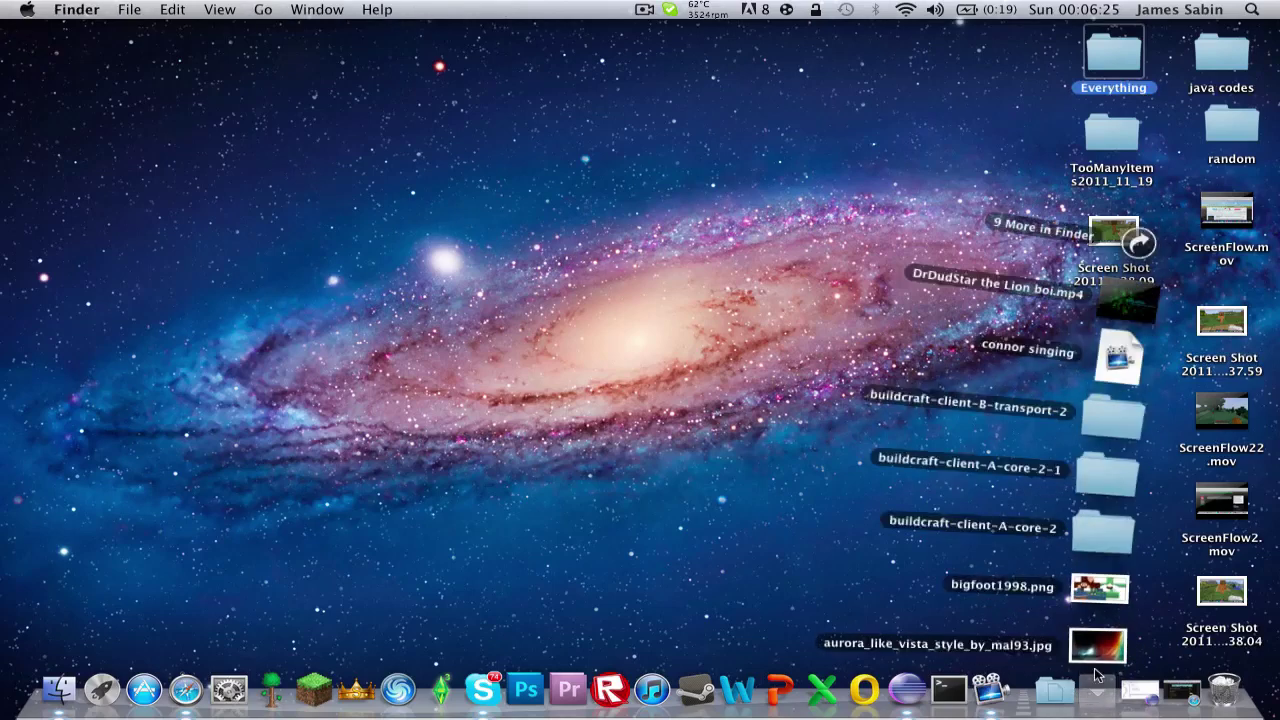
drag(1080, 534, 764, 442)
click(1097, 688)
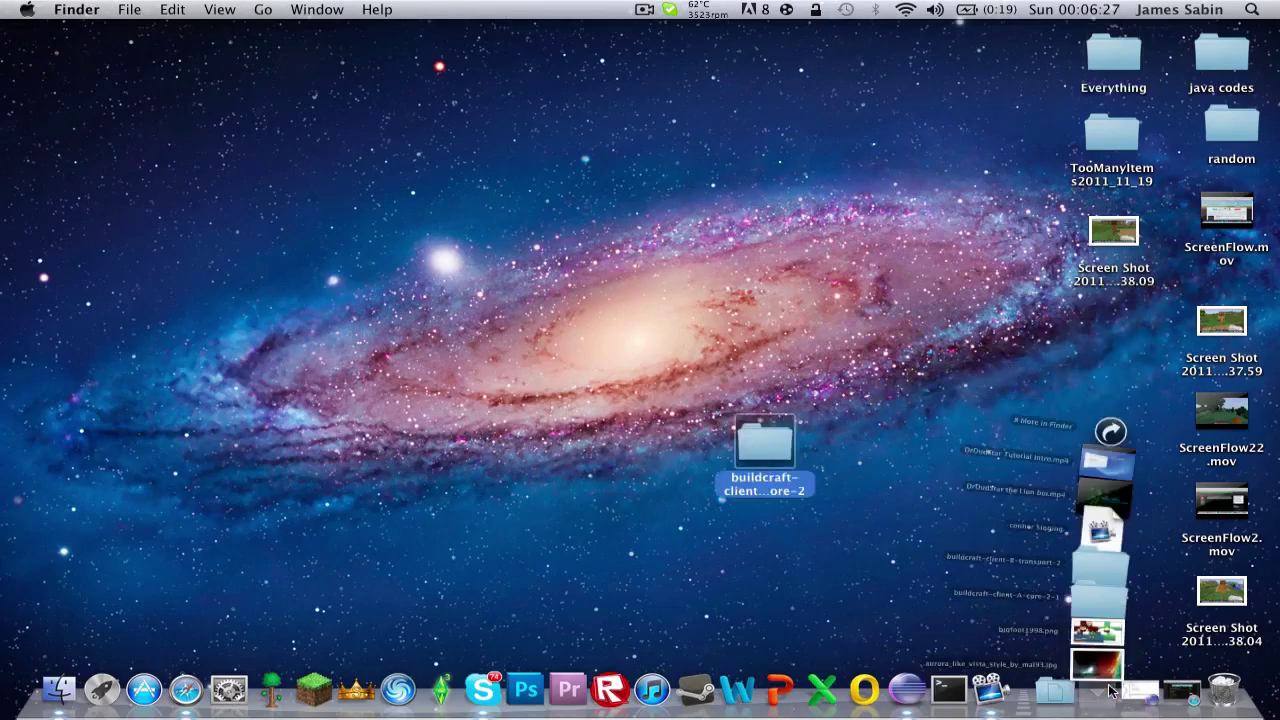
drag(1087, 534, 898, 448)
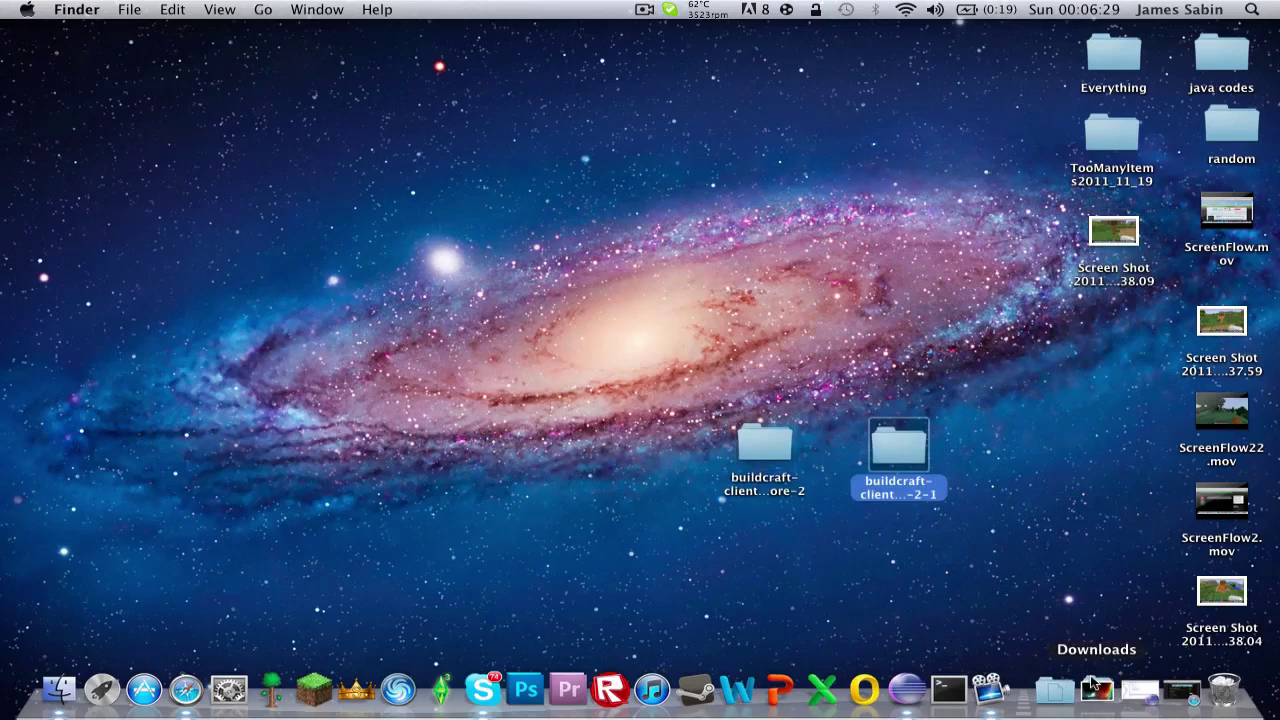
click(1093, 682)
drag(1099, 518, 622, 302)
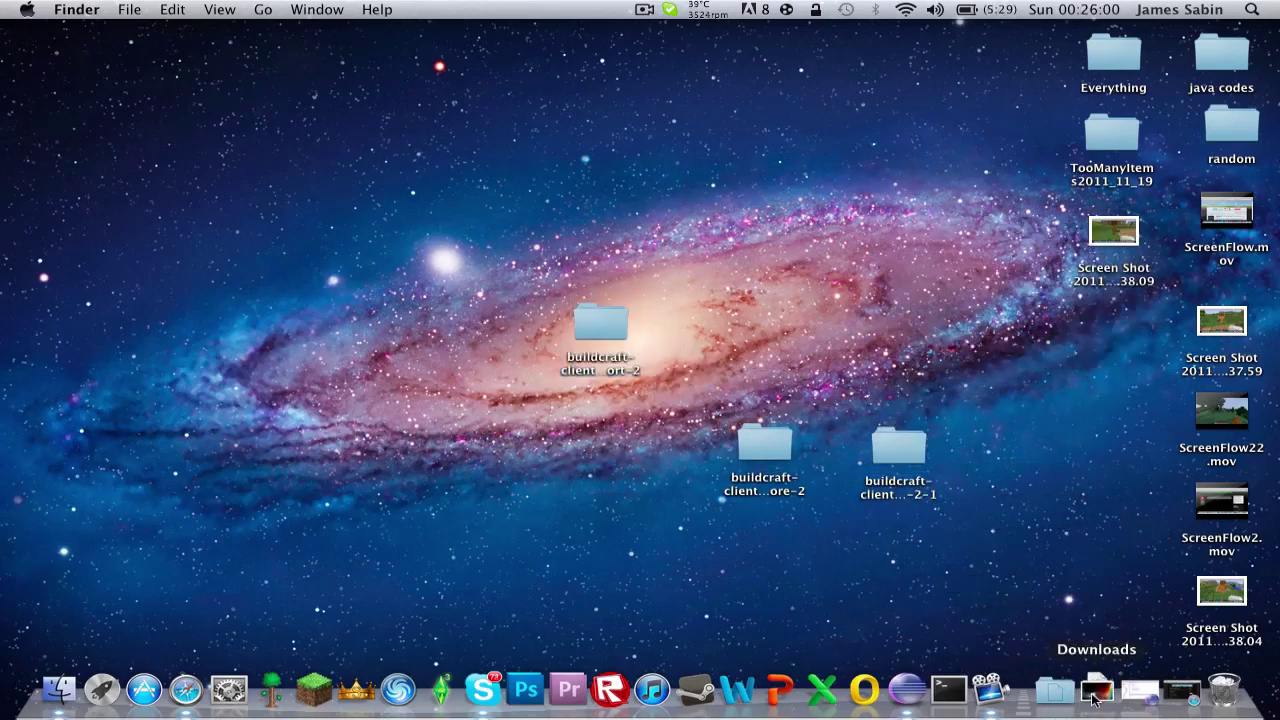
Step: Move TooManyItems2011_11_29, ModLoaderMp 1, minecraftforge-client-1 and ModLoader from the Downloads window to the desktop
click(1097, 690)
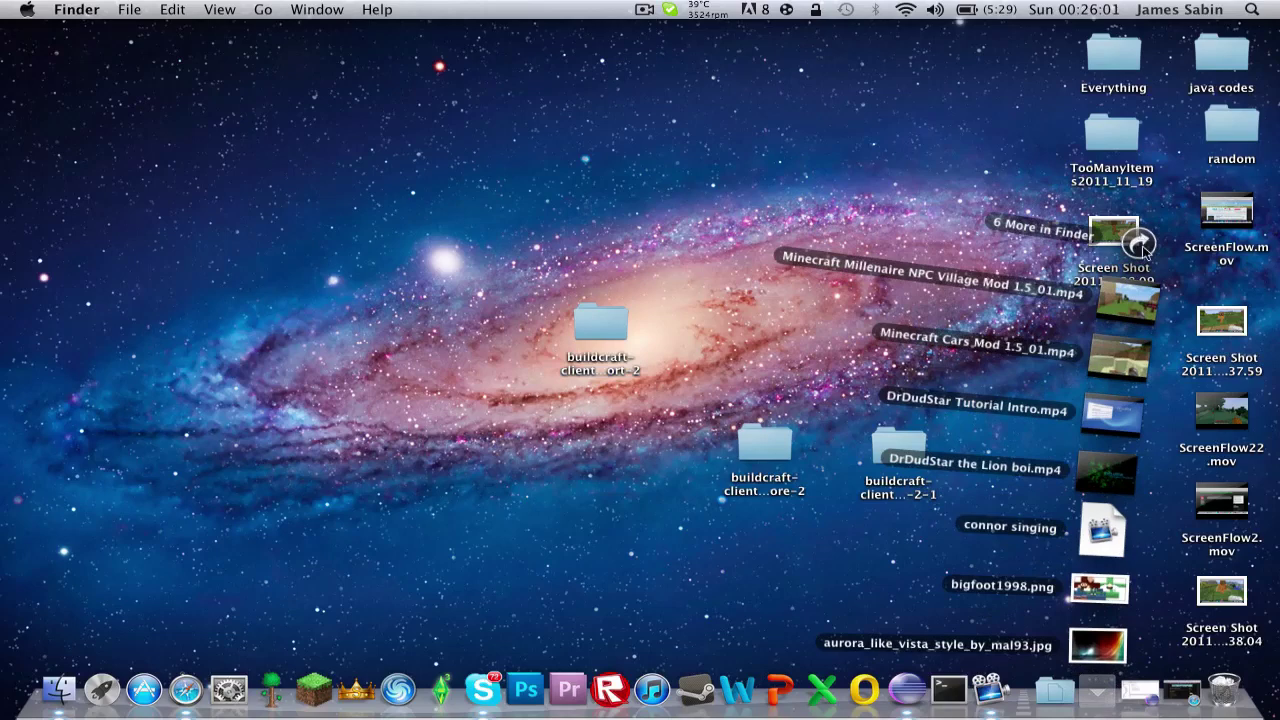
click(1140, 244)
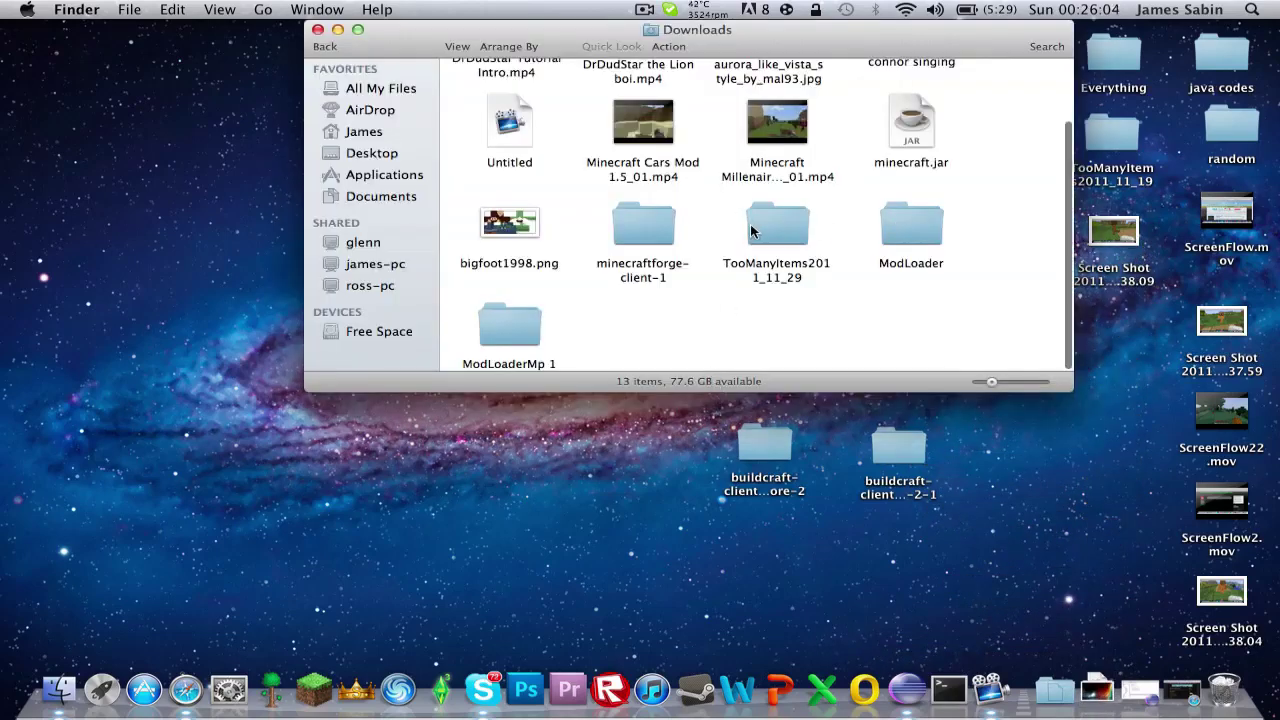
drag(758, 220, 603, 447)
click(506, 332)
drag(506, 332, 506, 440)
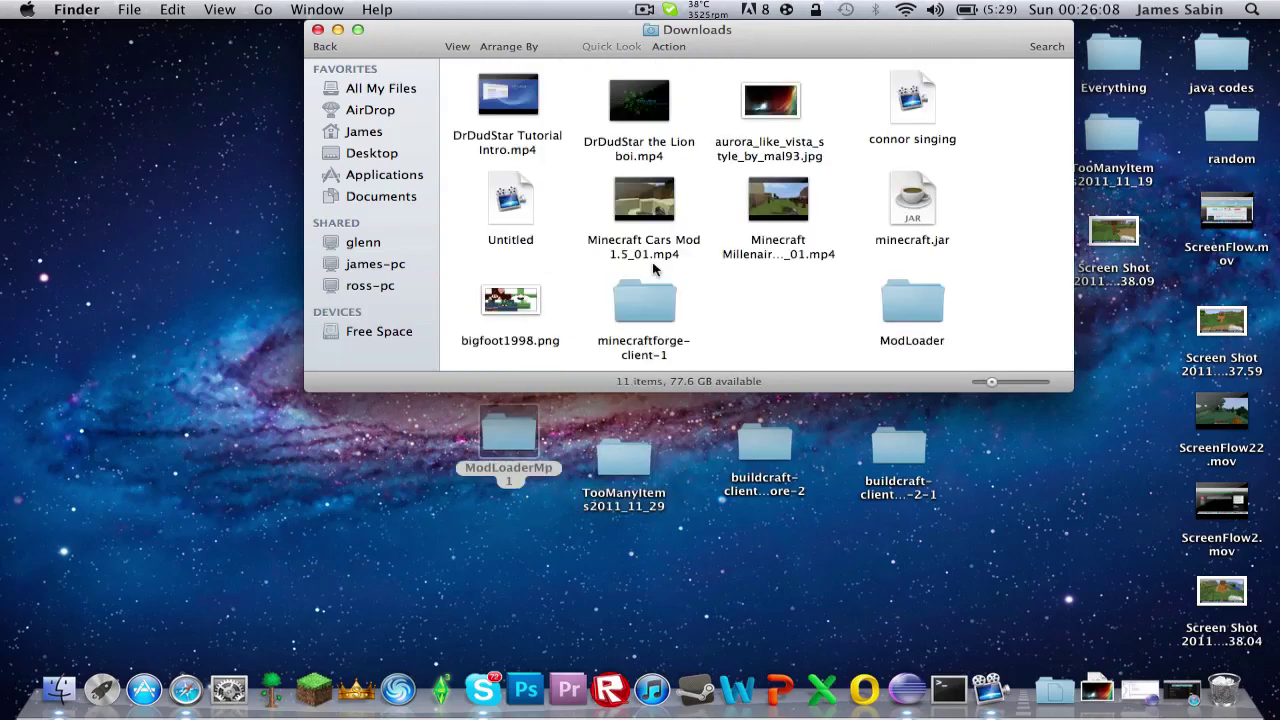
drag(662, 305, 698, 410)
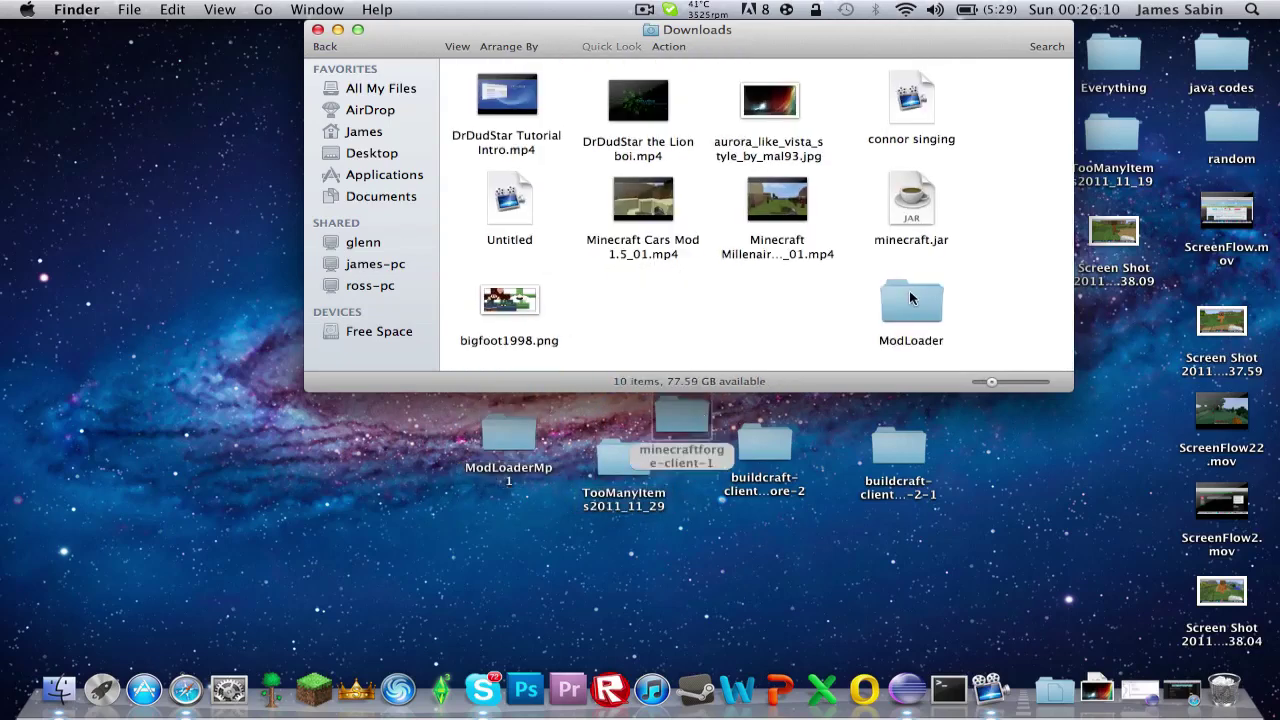
drag(909, 290, 831, 412)
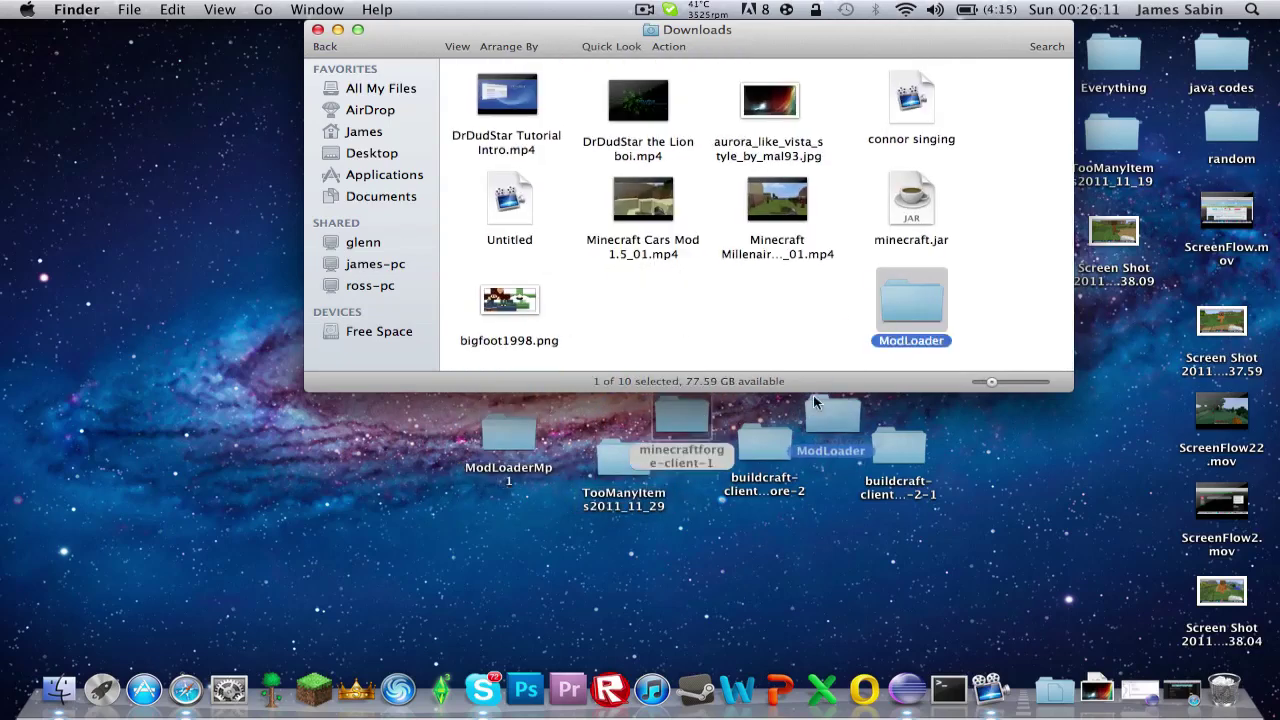
click(317, 30)
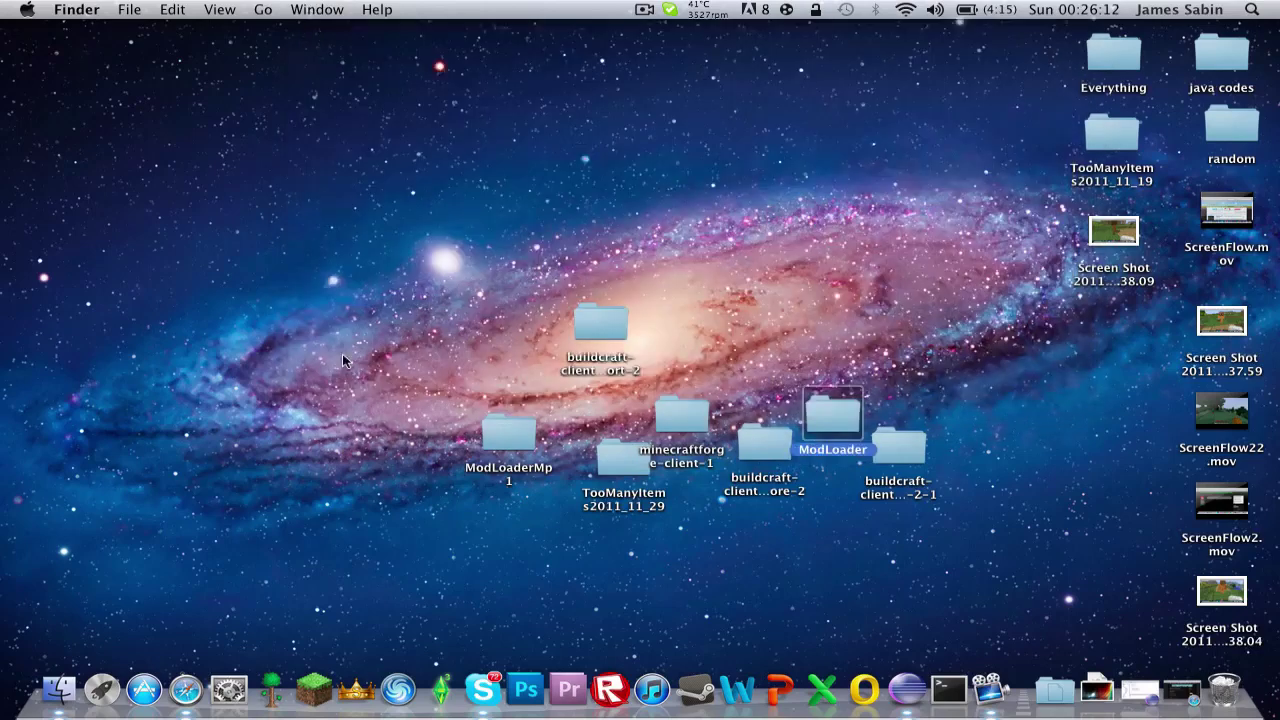
Step: Open a Finder window and reach ~/Library/Application Support using Go to Folder
click(56, 690)
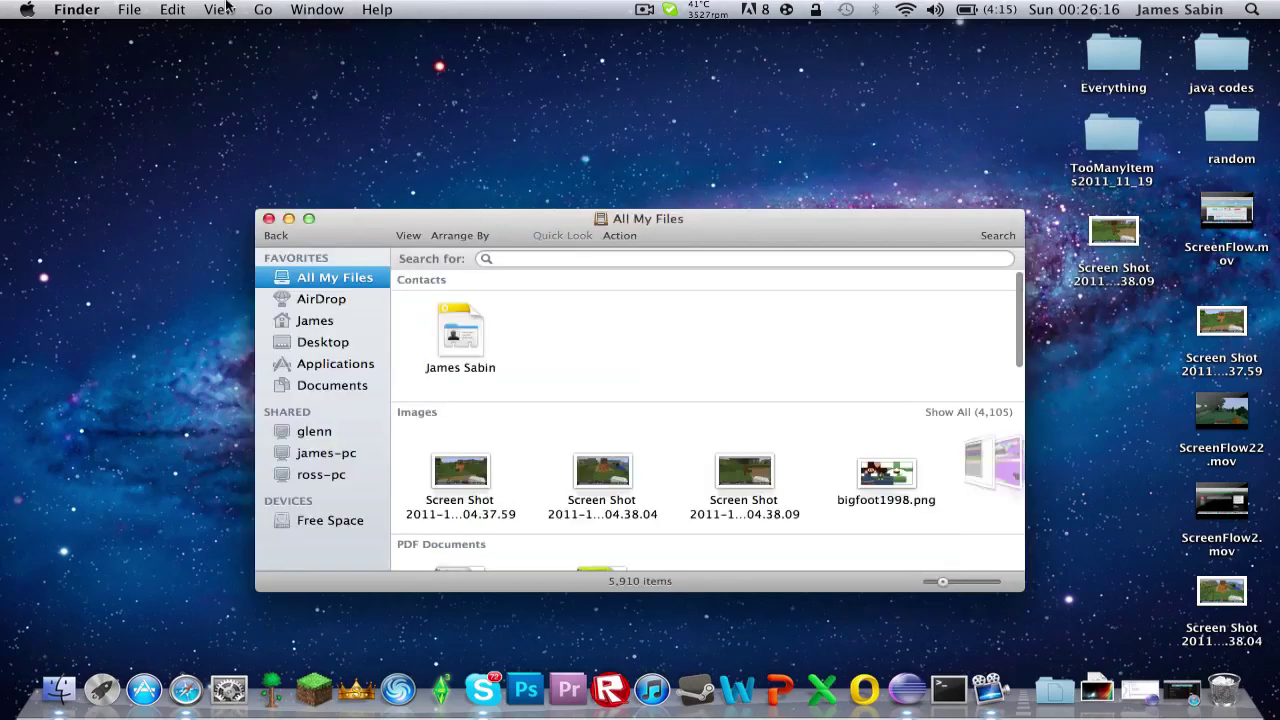
click(263, 10)
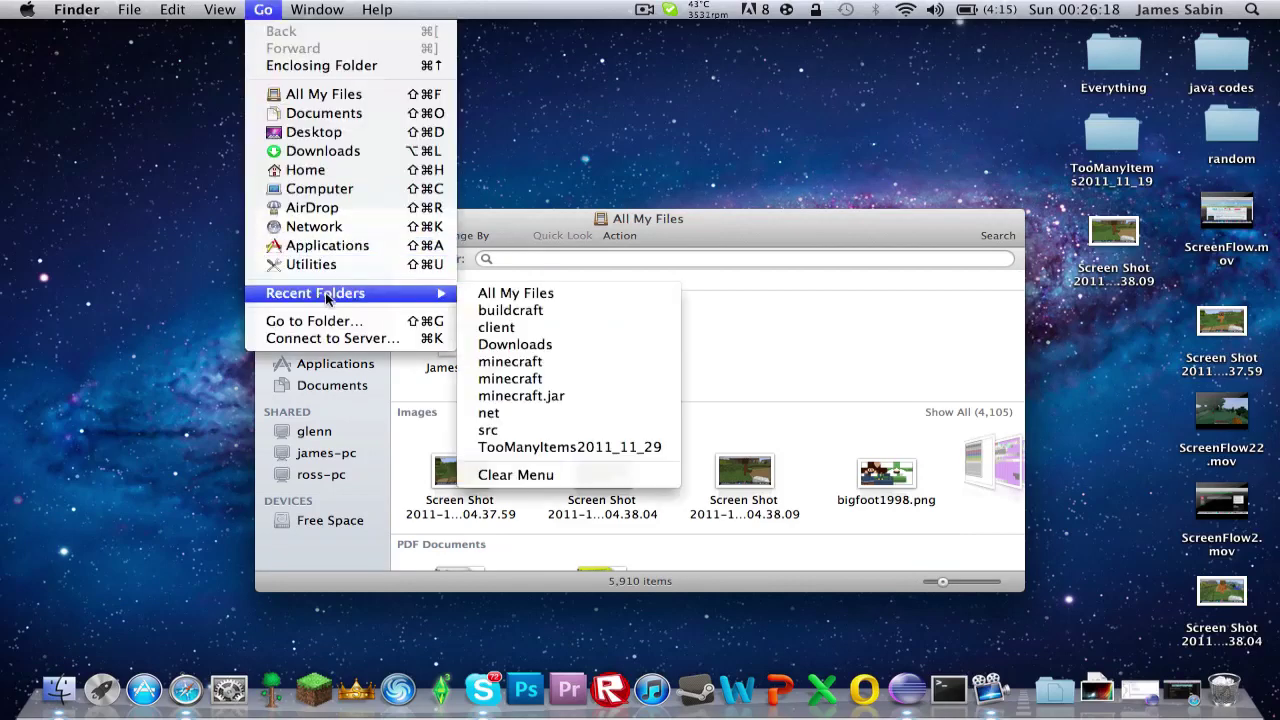
click(387, 321)
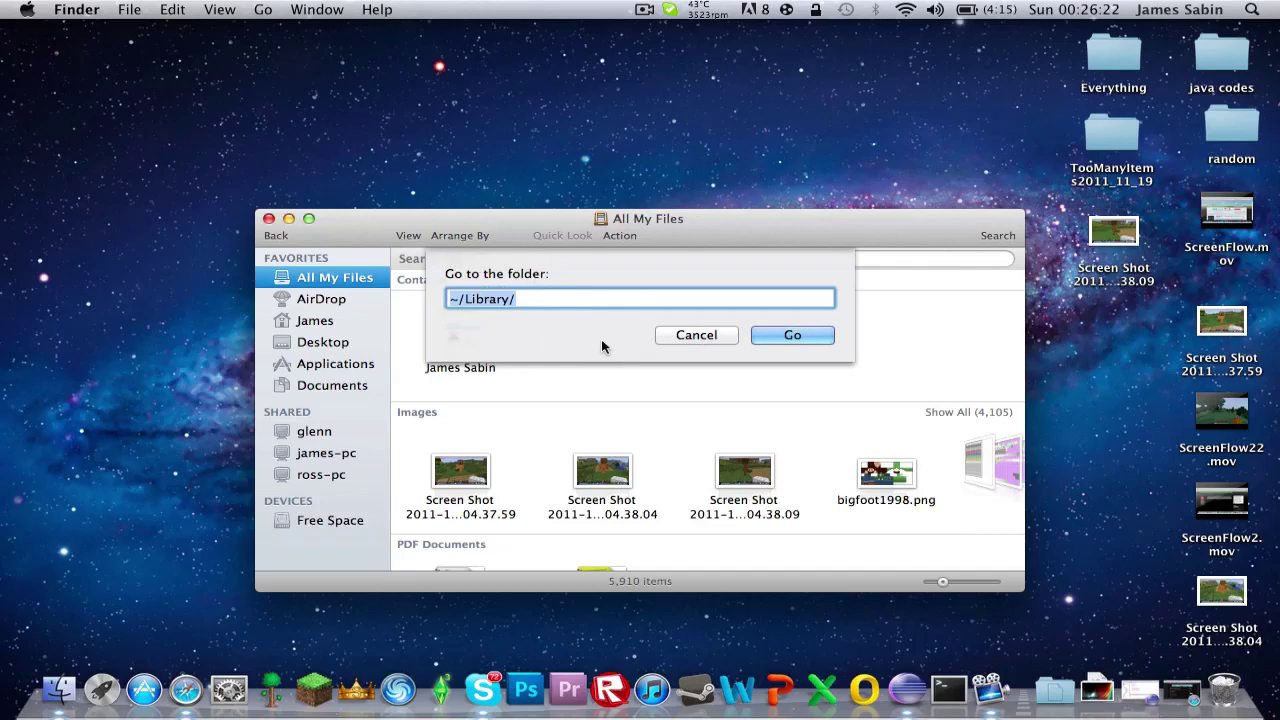
click(261, 10)
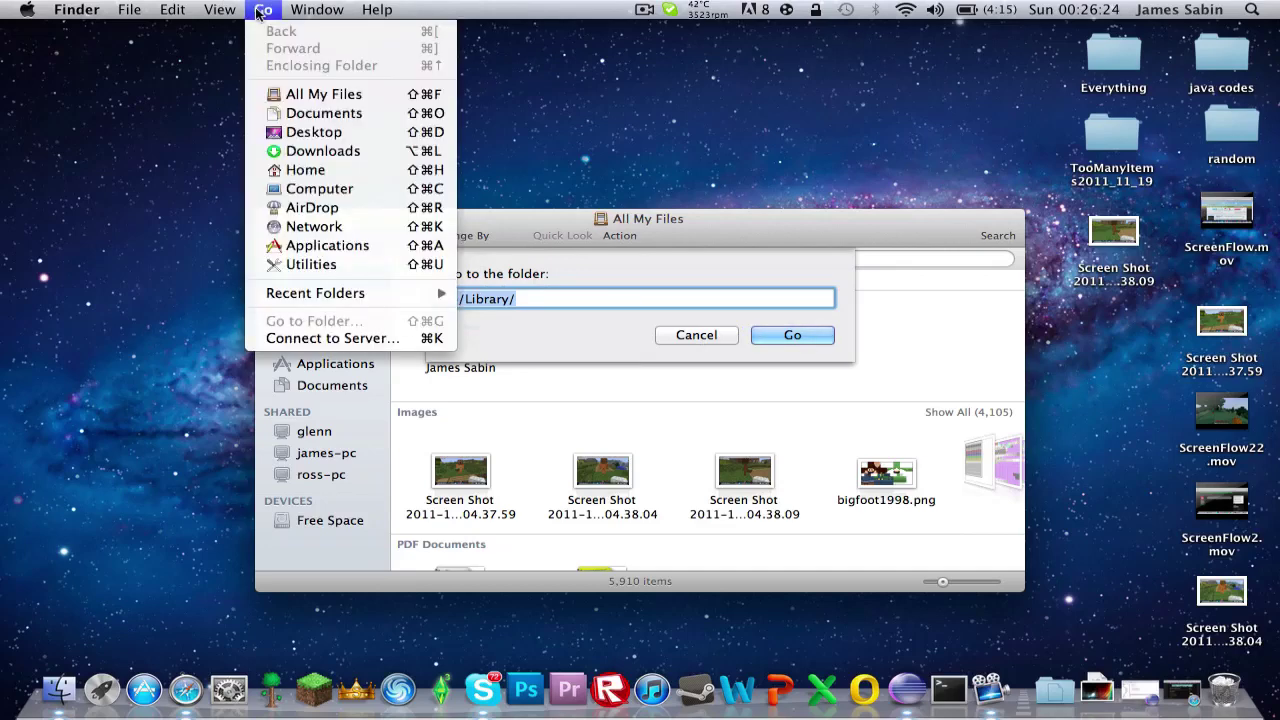
click(504, 317)
click(770, 334)
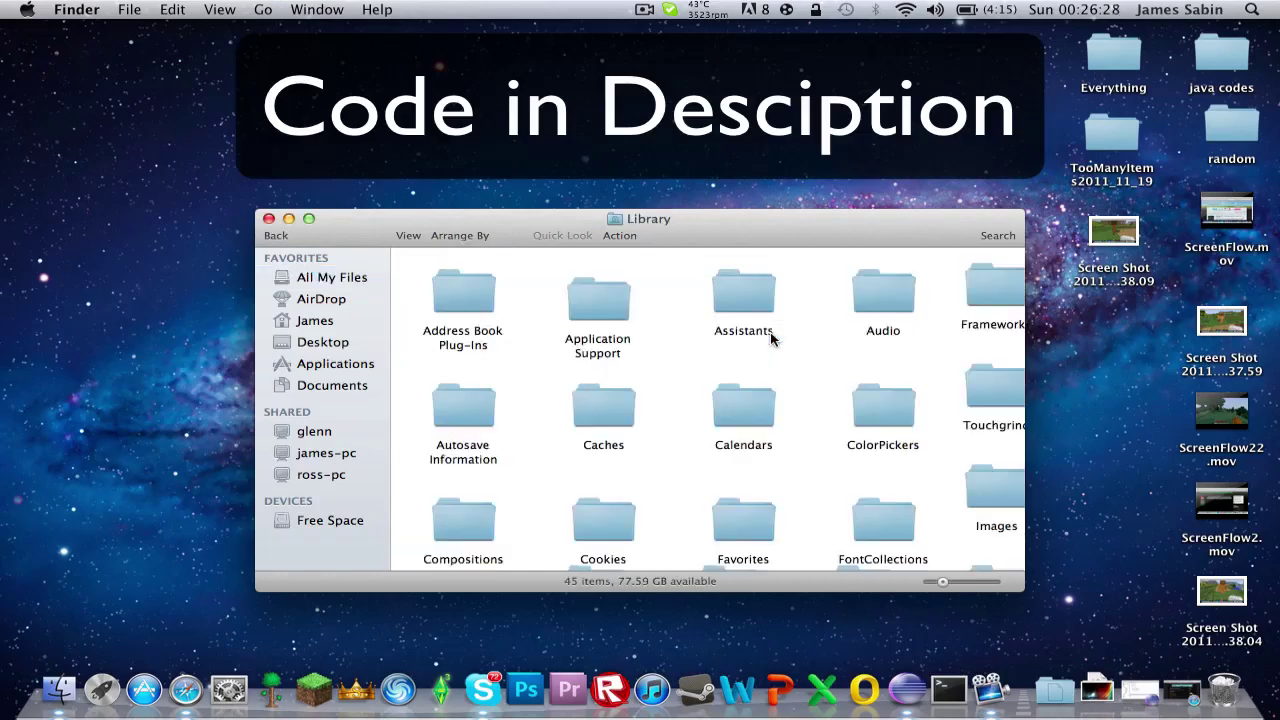
double_click(600, 305)
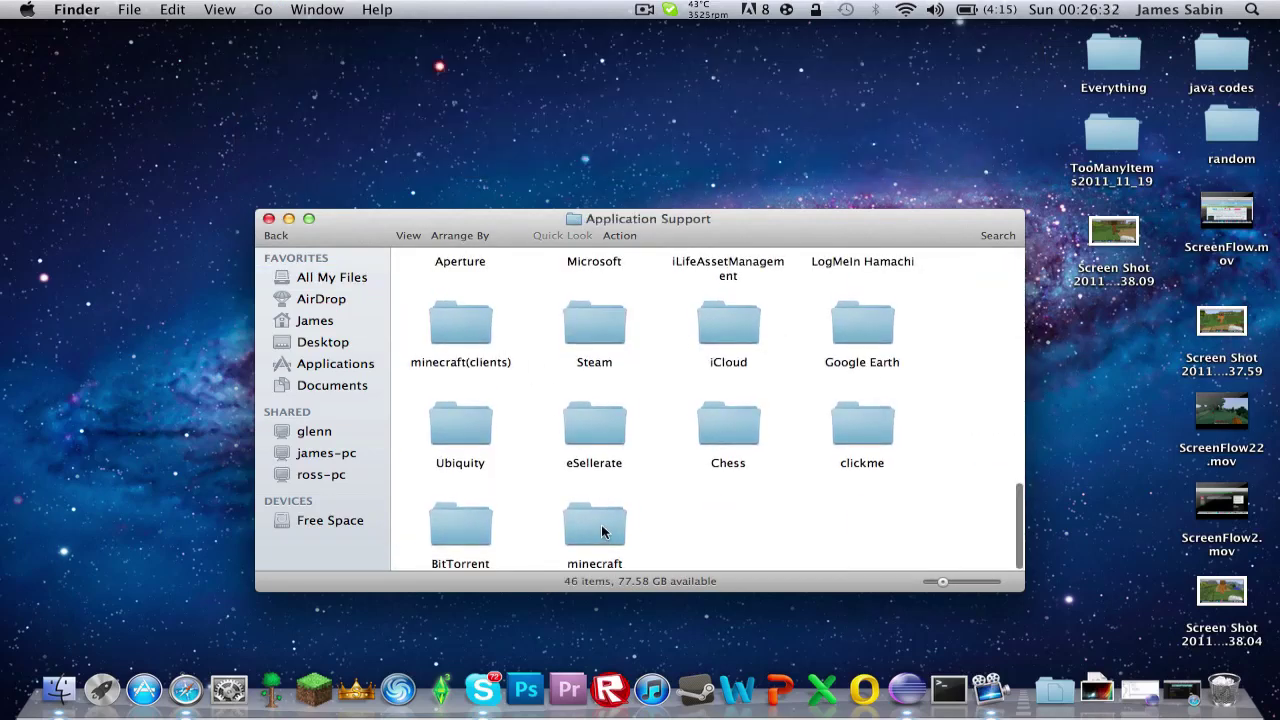
click(325, 322)
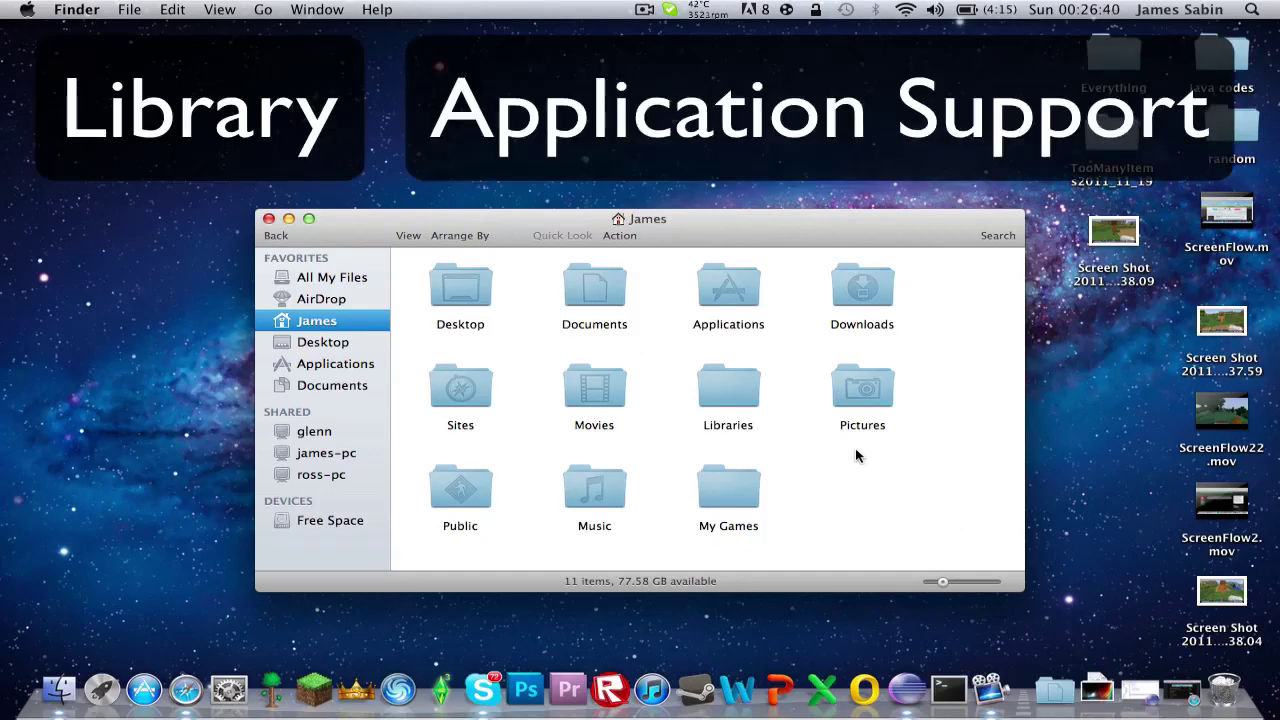
Step: Go to ~/Library/ again, then open Application Support and the minecraft folder
click(263, 9)
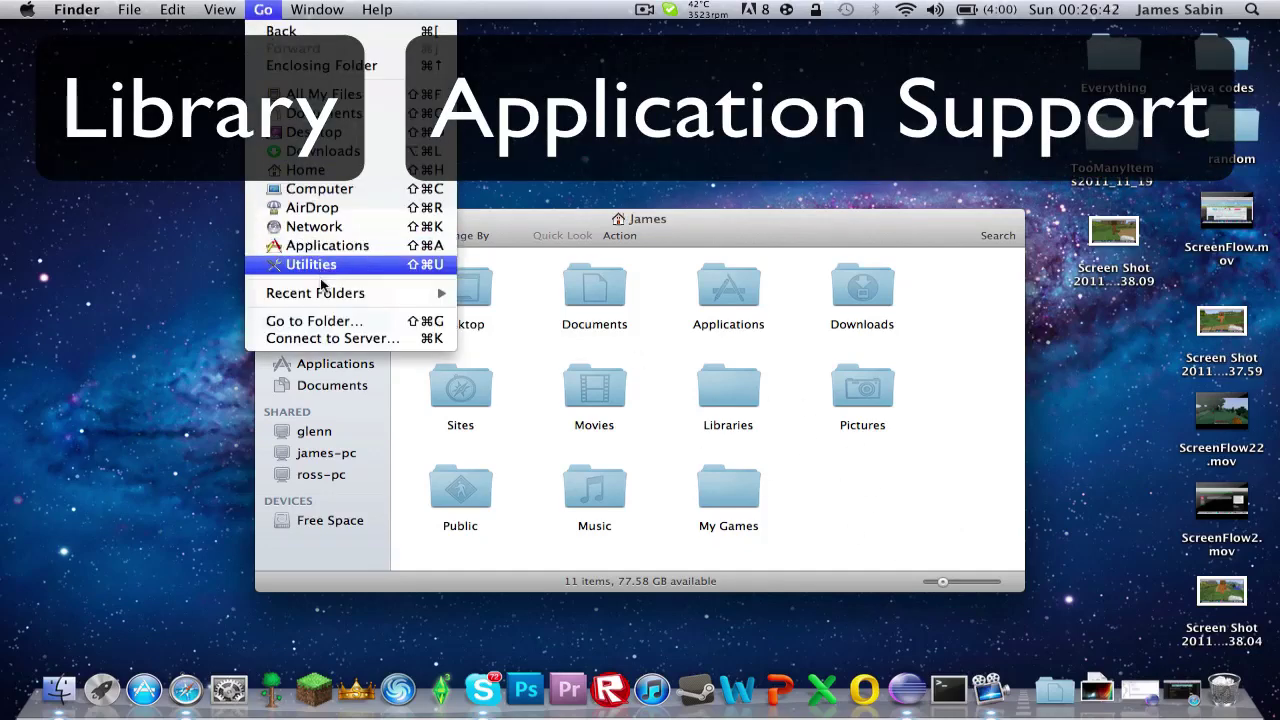
click(344, 322)
click(263, 9)
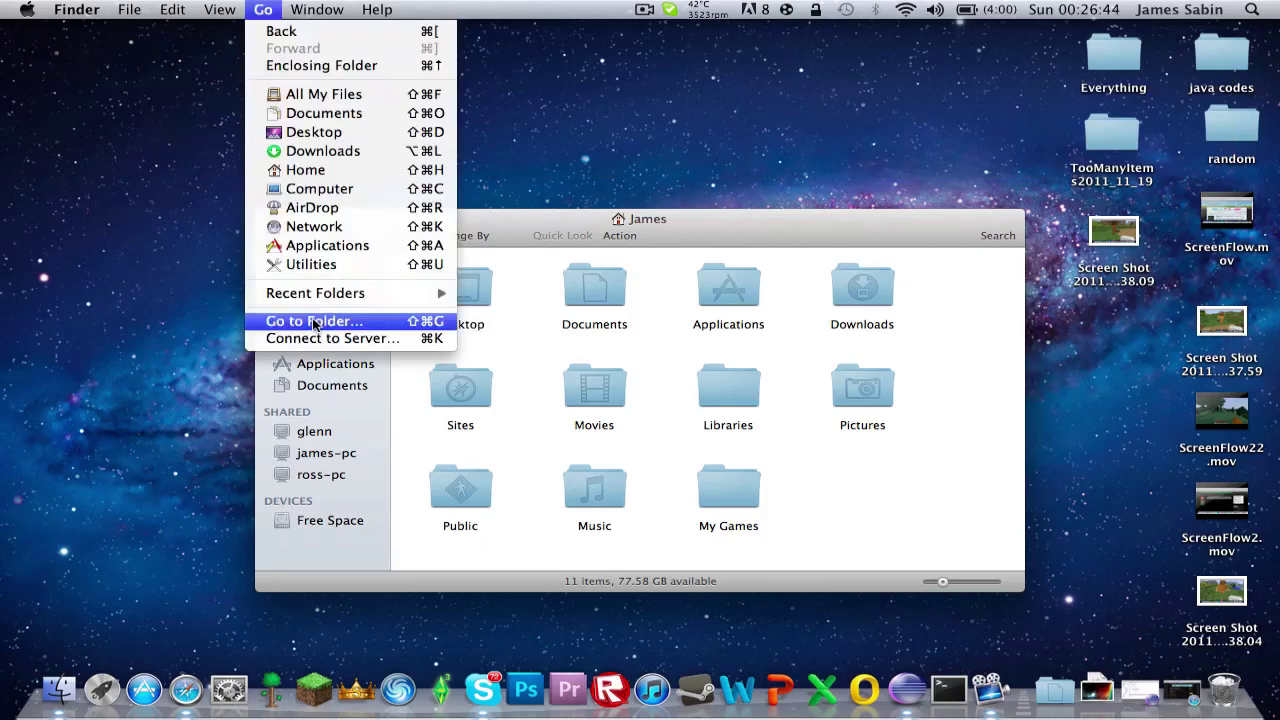
click(300, 321)
click(785, 344)
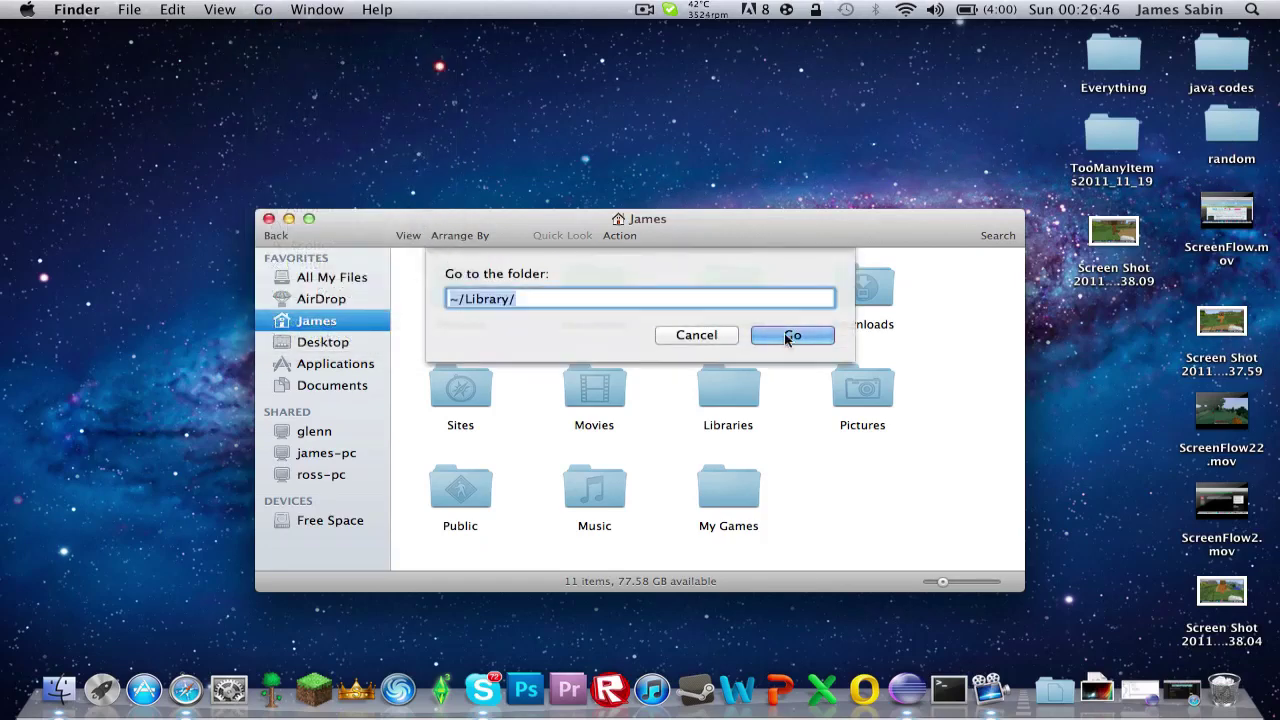
double_click(604, 298)
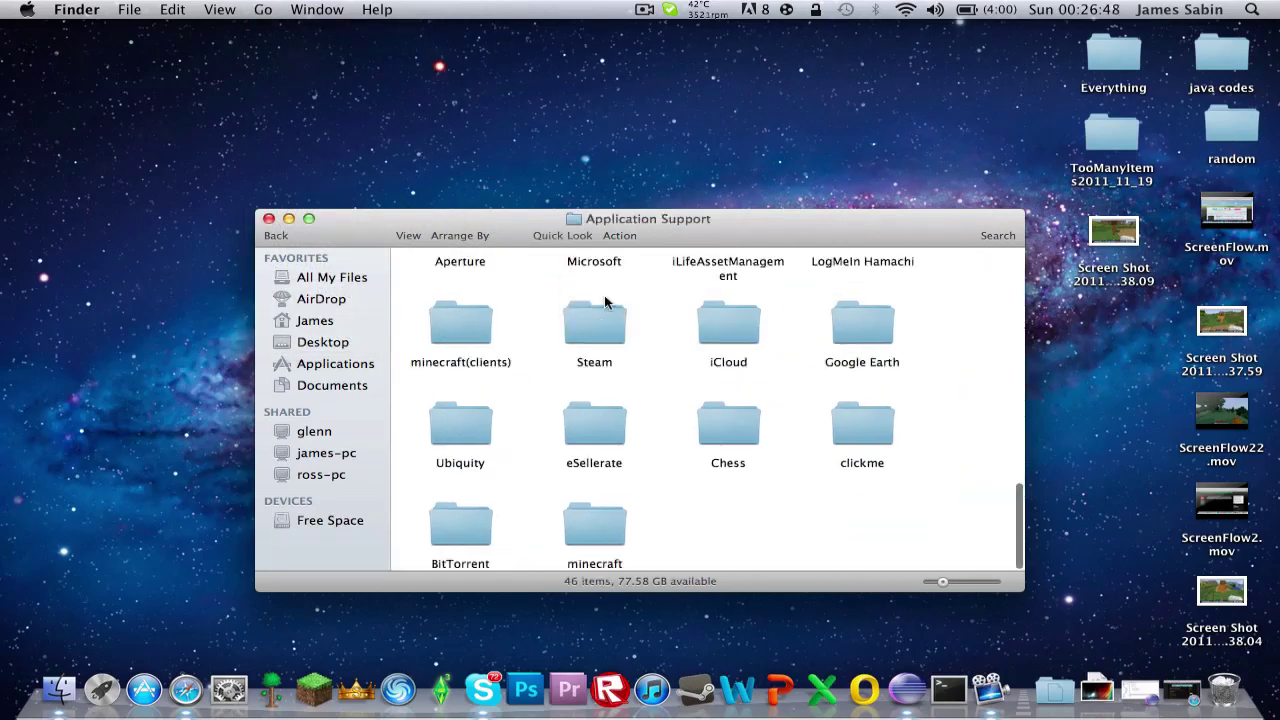
double_click(600, 530)
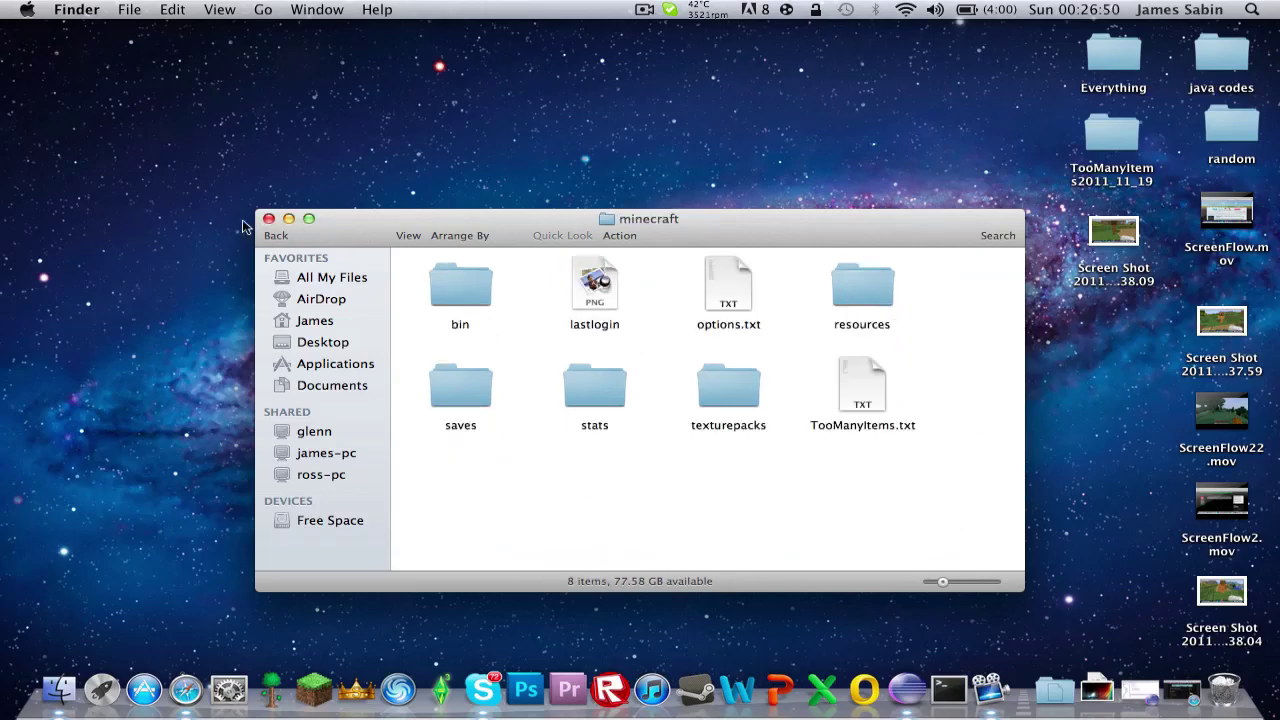
Step: Move the minecraft folder in Application Support to the Trash, close the window, and launch Minecraft from the Dock
click(267, 240)
right_click(595, 556)
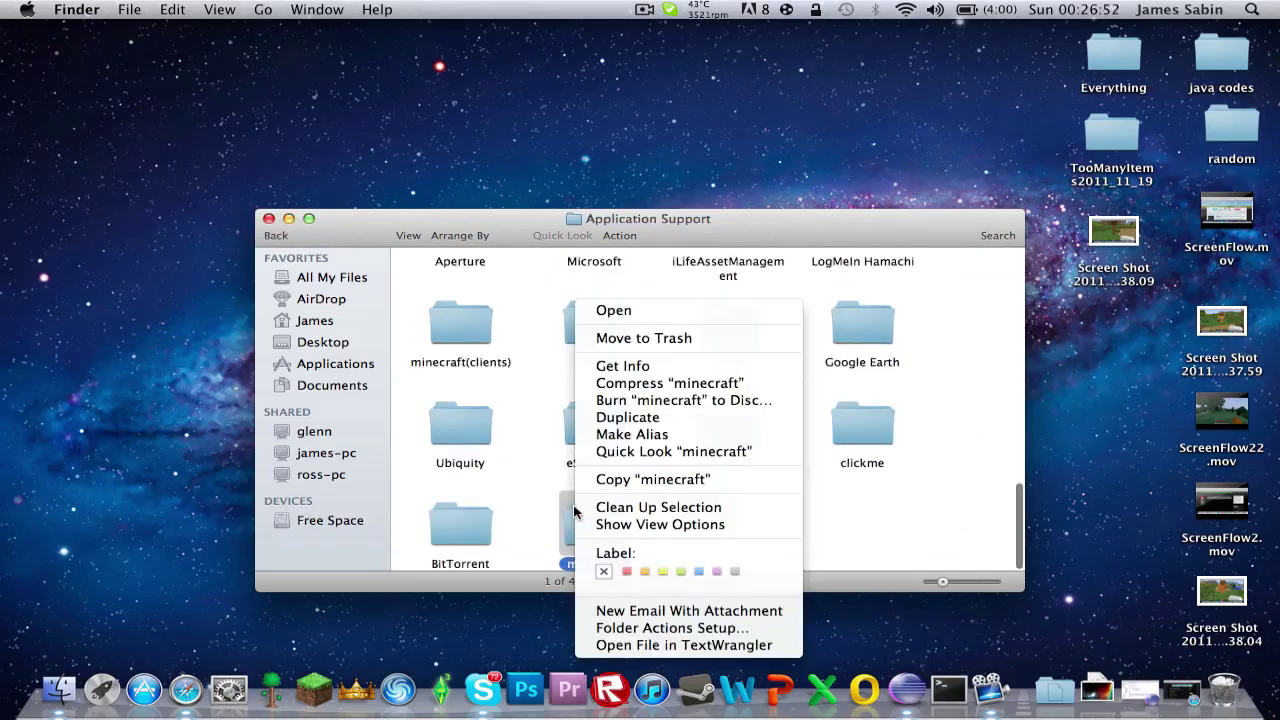
click(641, 336)
right_click(599, 519)
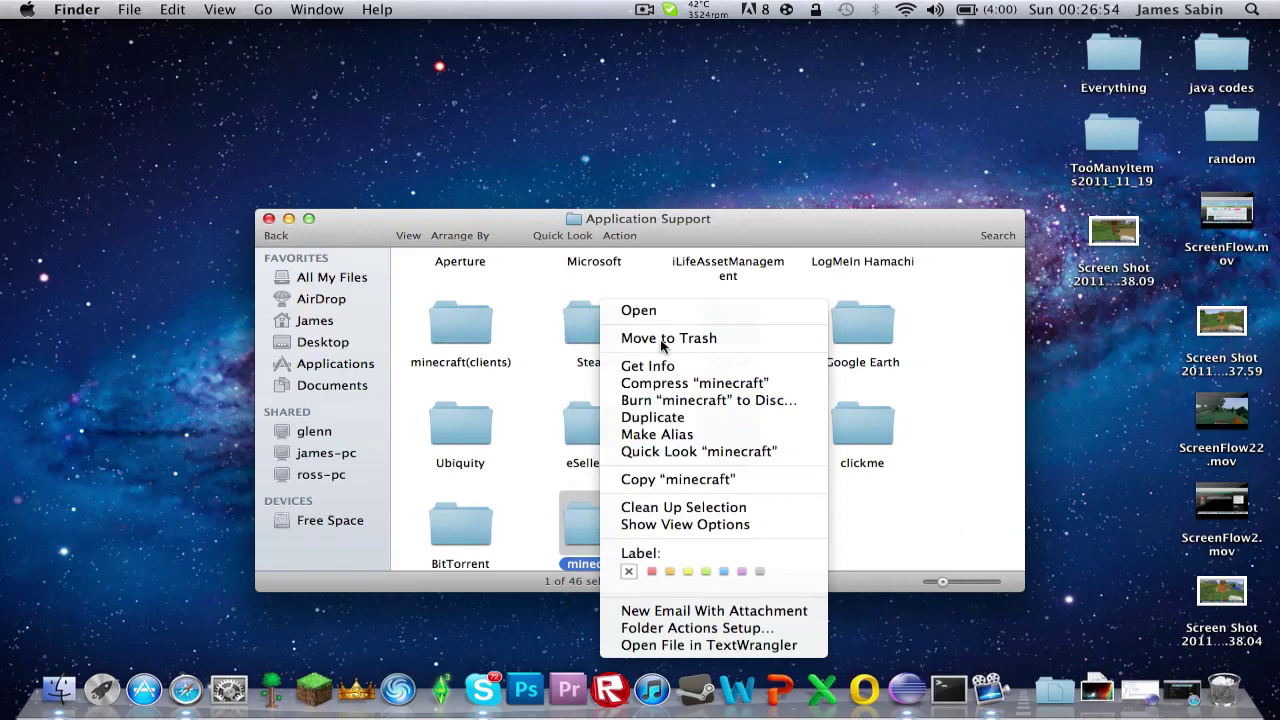
click(668, 338)
click(269, 219)
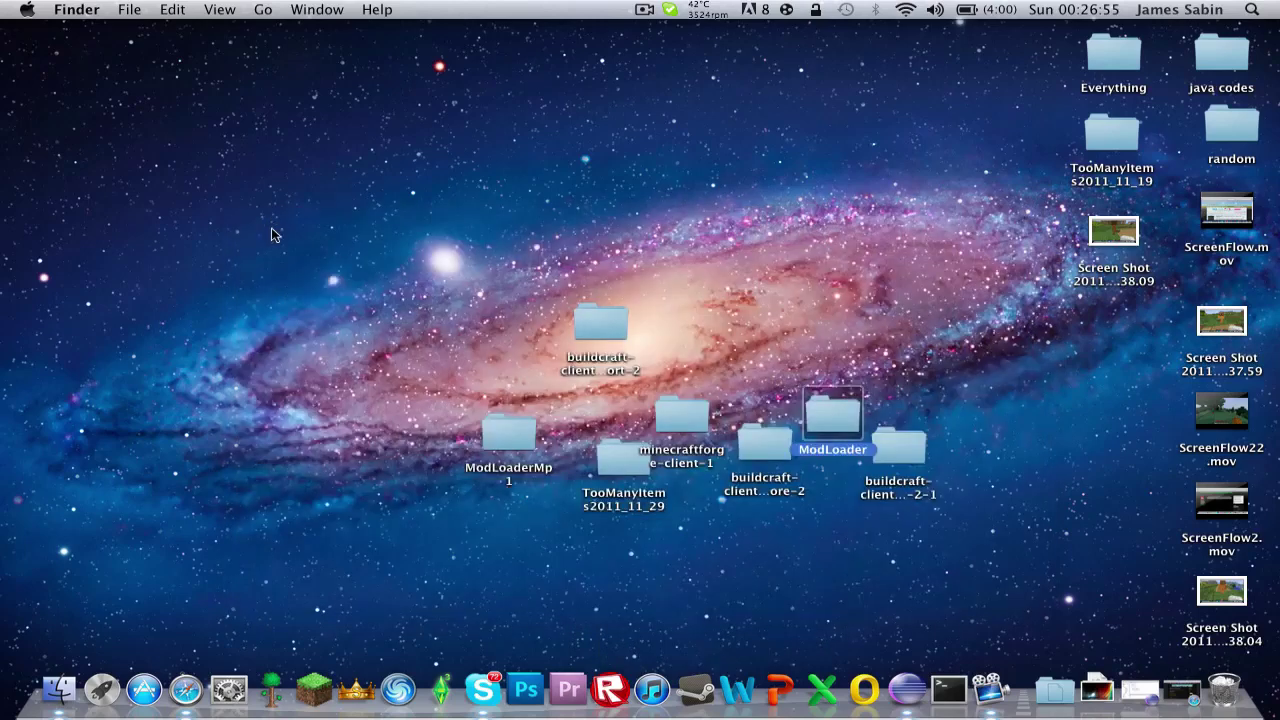
click(312, 684)
Step: Go to ~/Library/Application Support/minecraft/bin and extract minecraft.jar with The Unarchiver
click(55, 692)
click(263, 9)
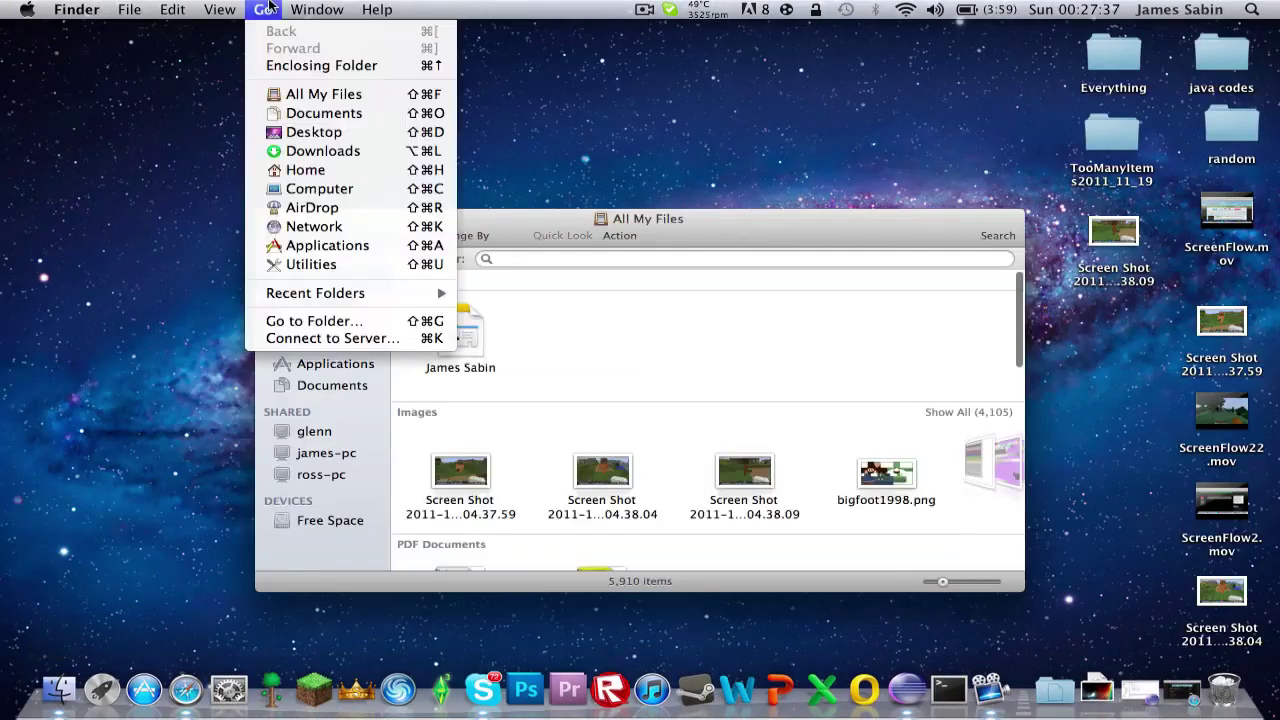
click(318, 322)
click(805, 334)
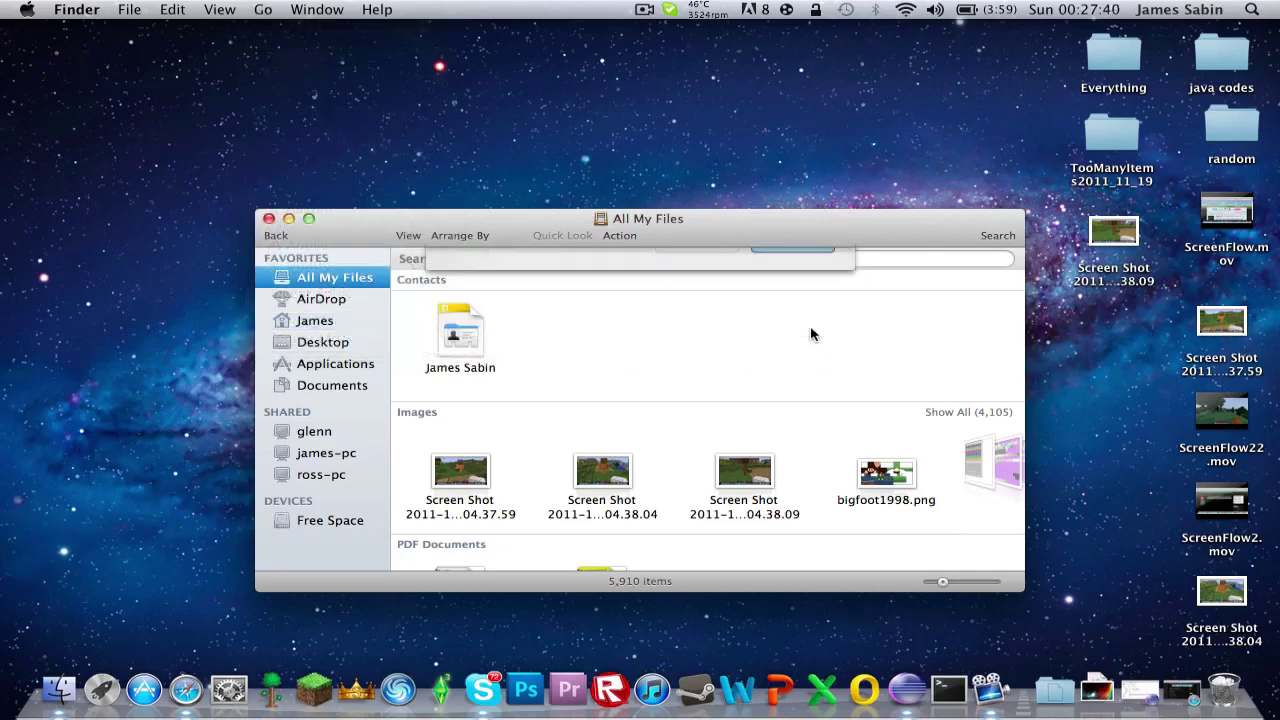
double_click(608, 313)
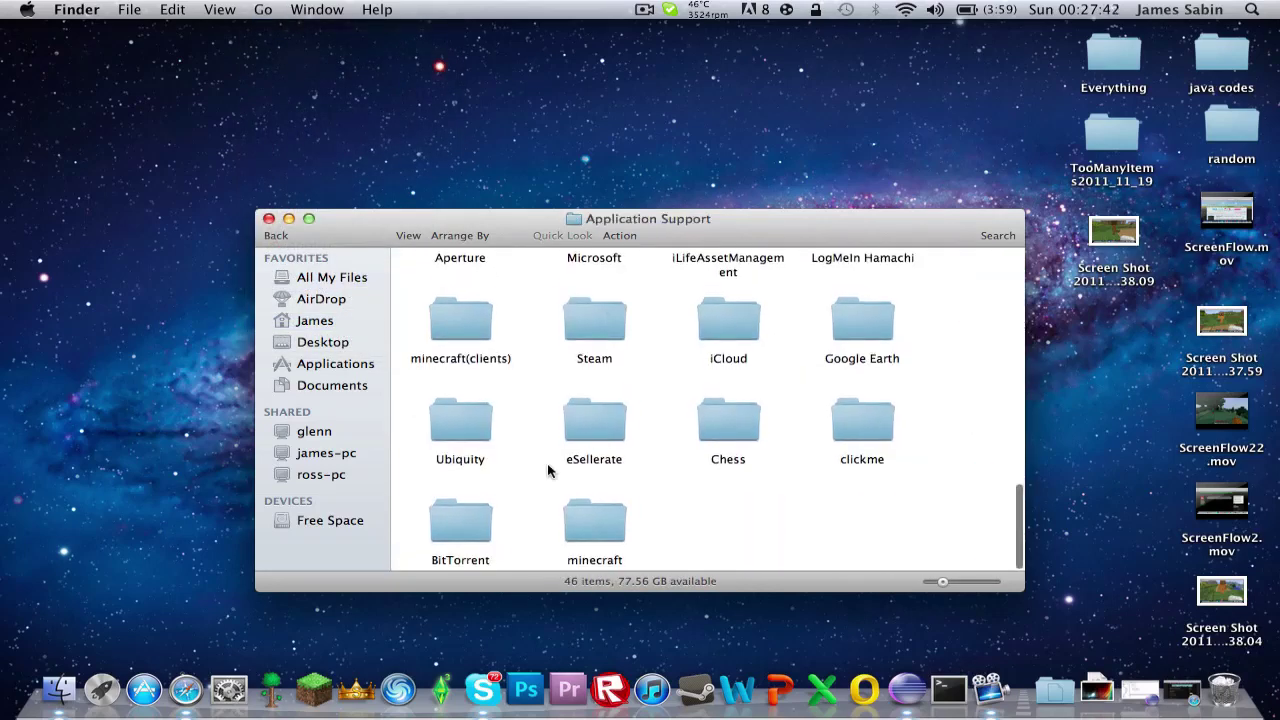
double_click(601, 512)
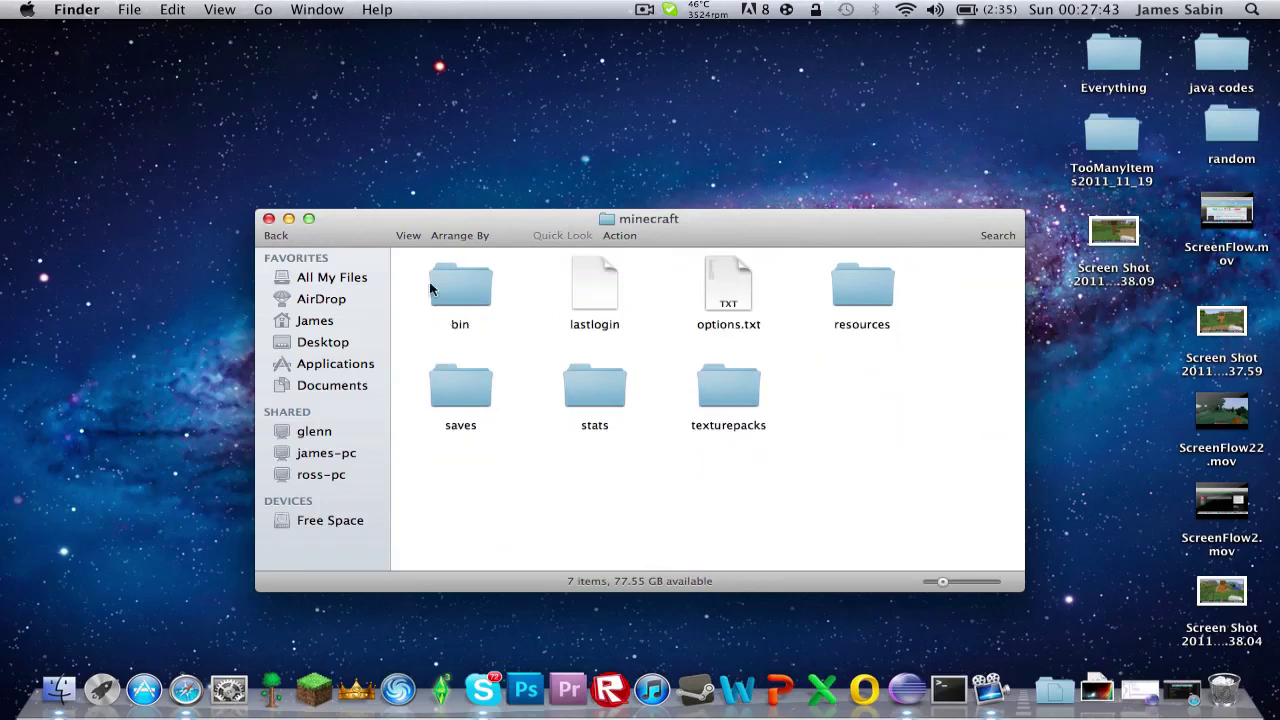
double_click(431, 289)
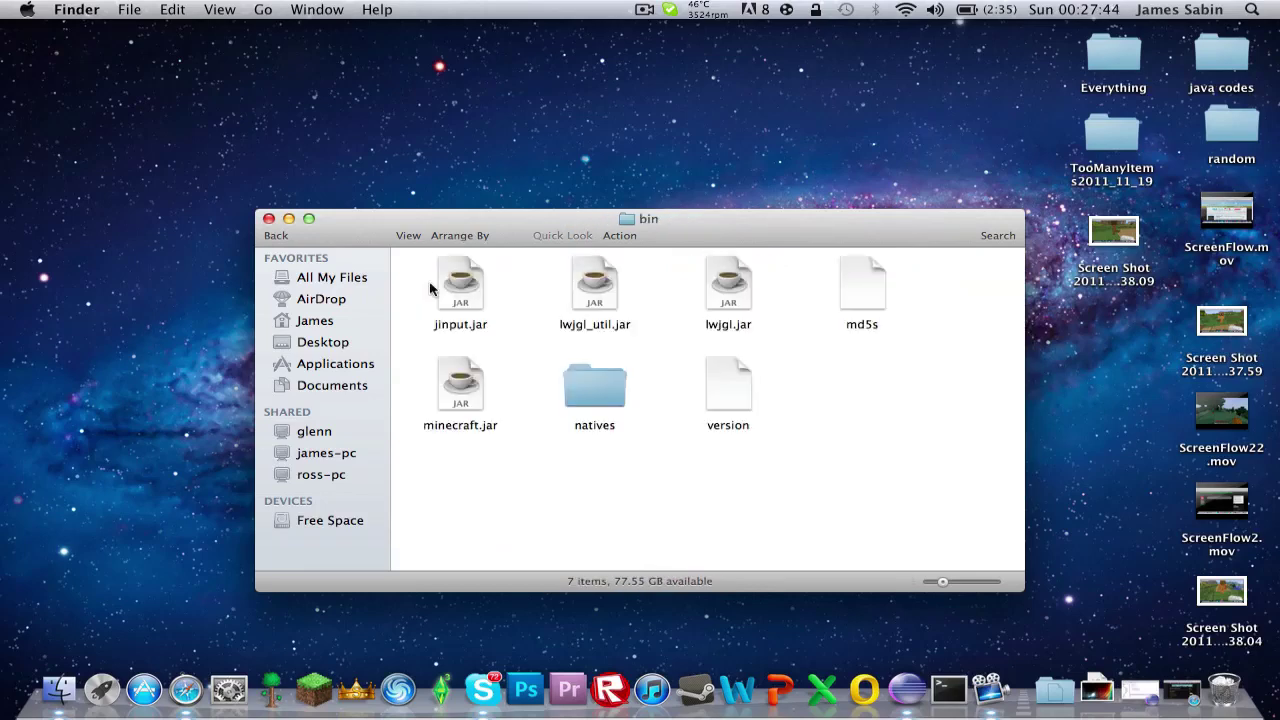
right_click(472, 412)
mouse_move(540, 328)
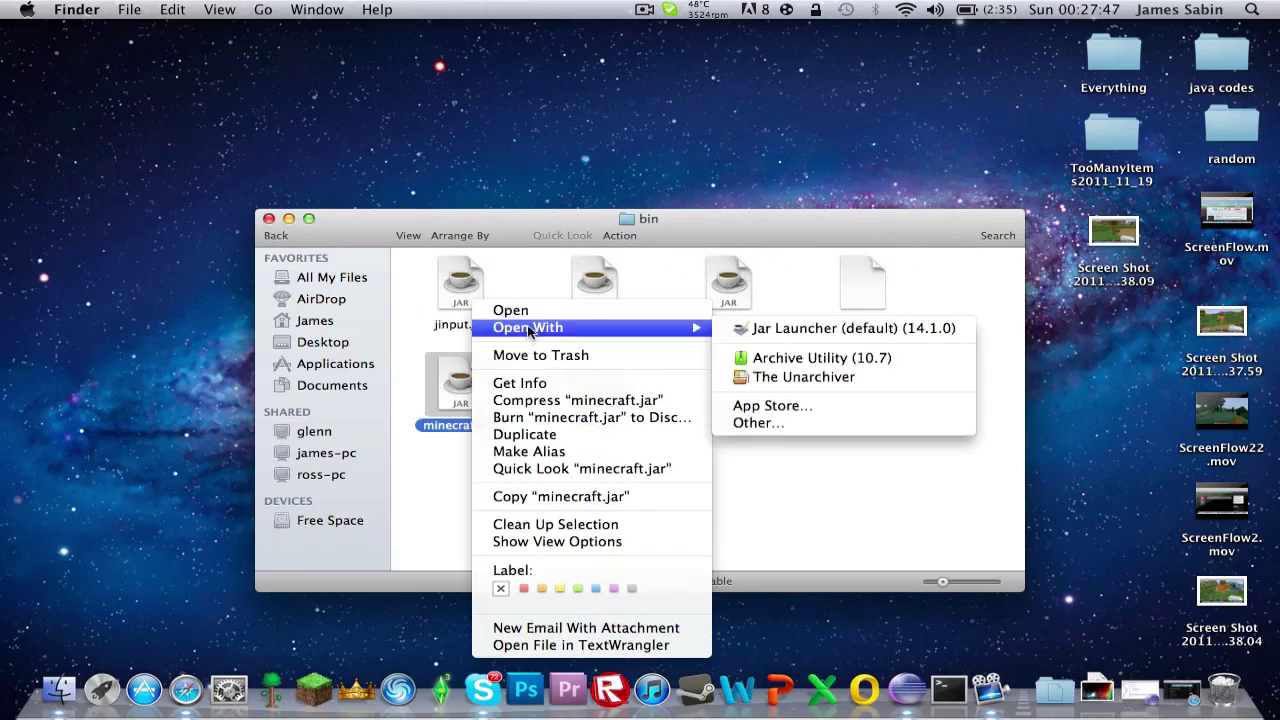
click(800, 376)
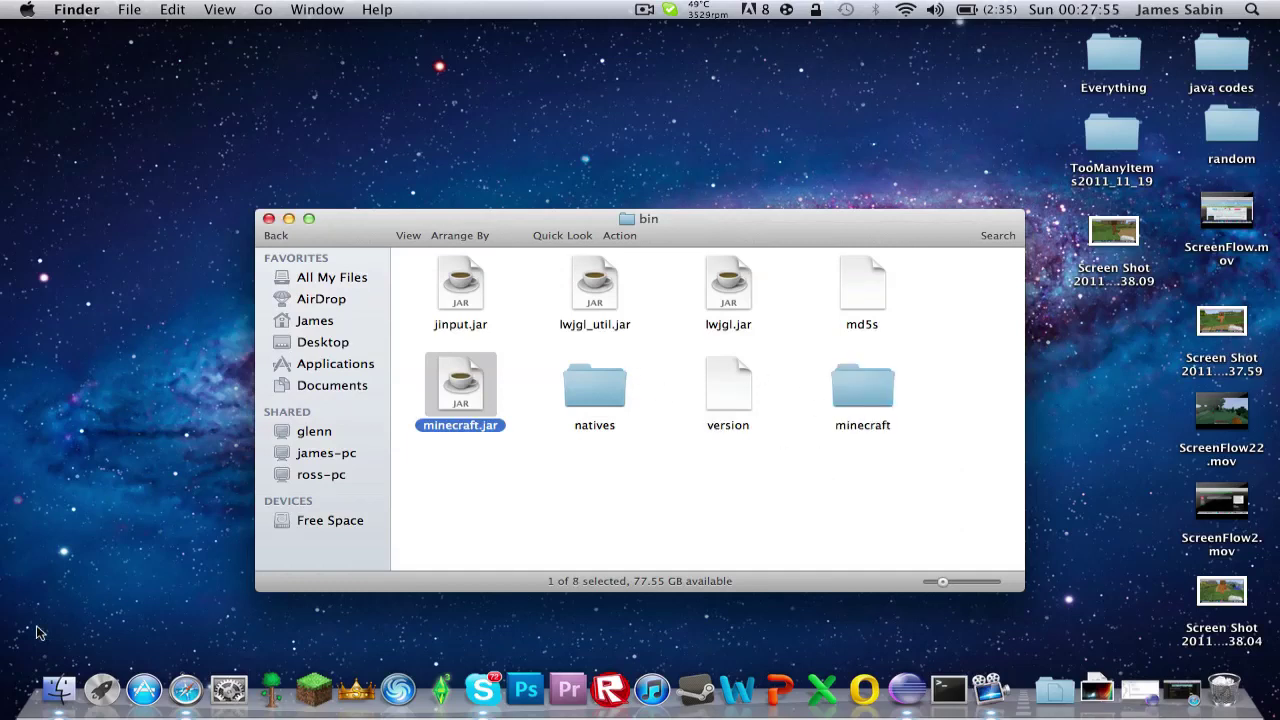
Step: Rename the original minecraft.jar to 1minecraft.jar
click(856, 428)
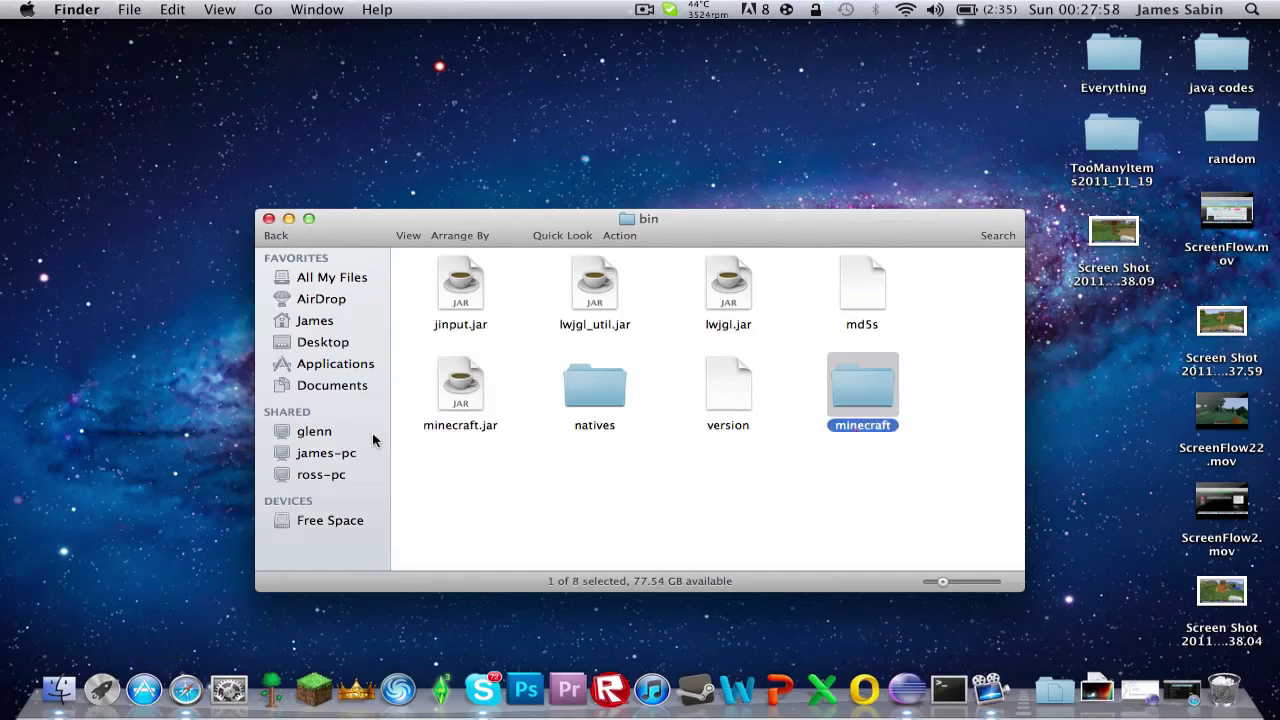
click(438, 427)
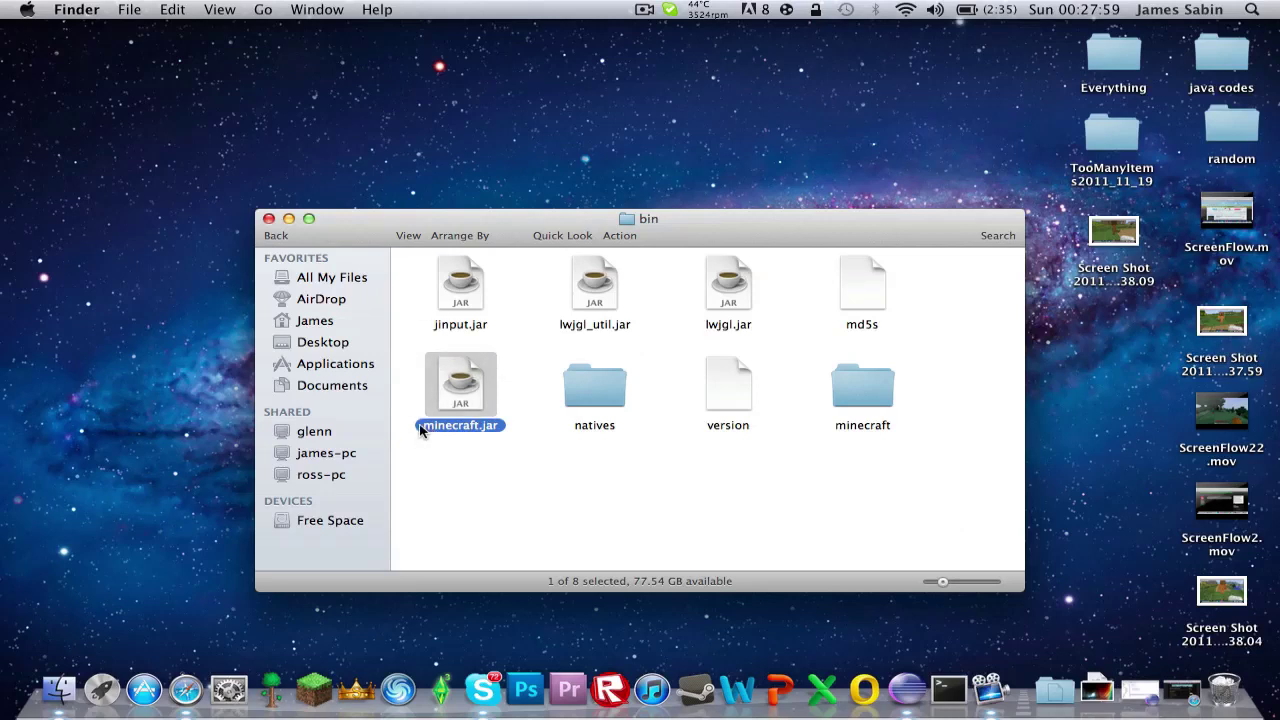
click(437, 428)
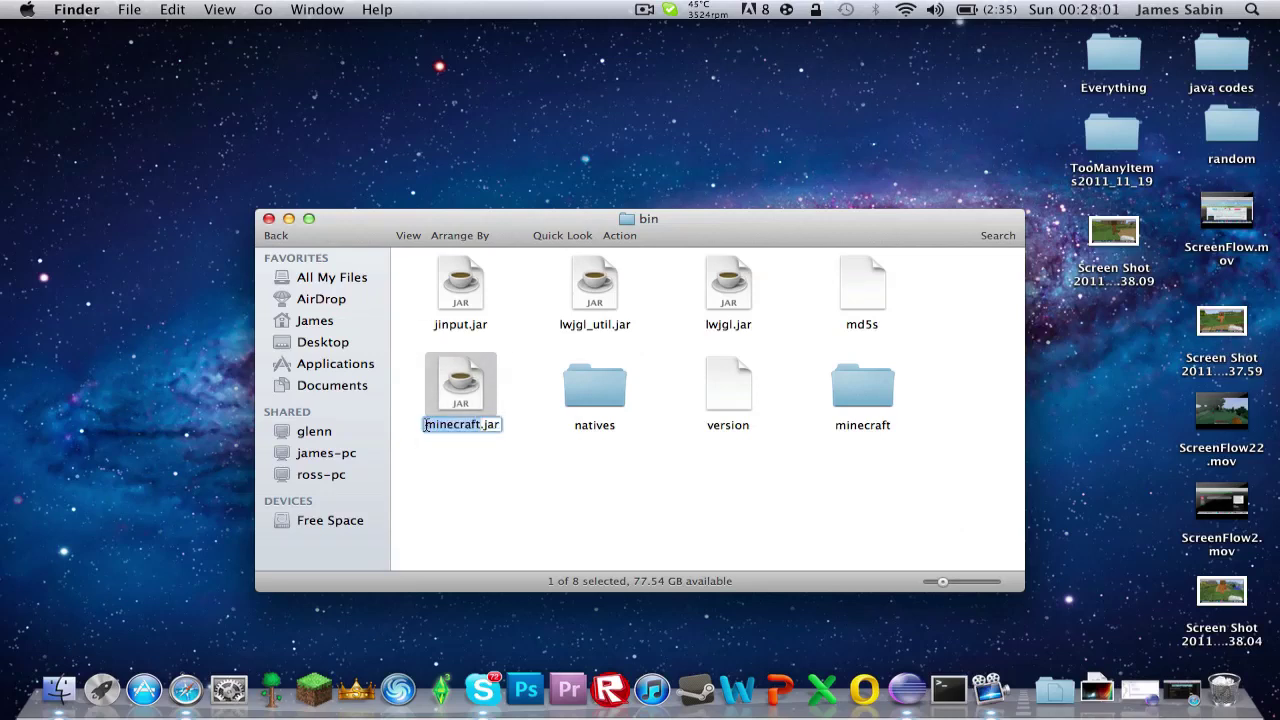
click(427, 425)
text(1)
key(Return)
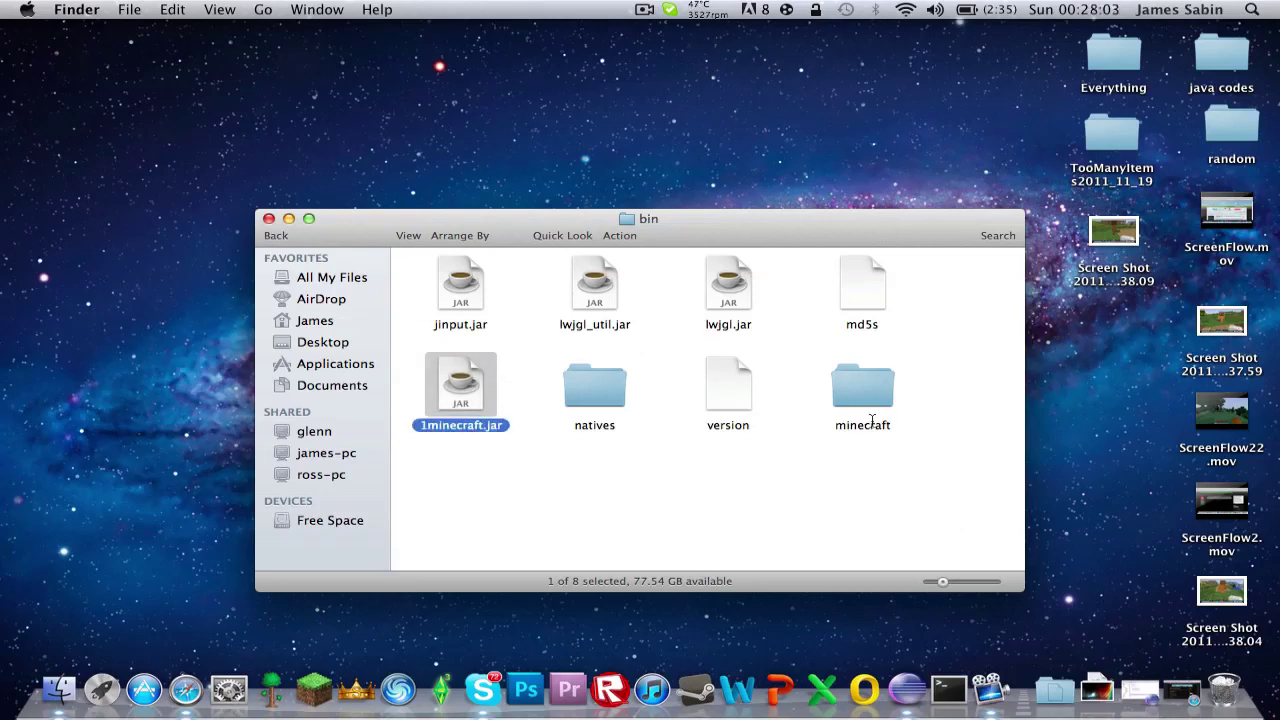
Step: Rename the extracted minecraft folder to minecraft.jar, keeping the .jar extension, and open it
click(874, 426)
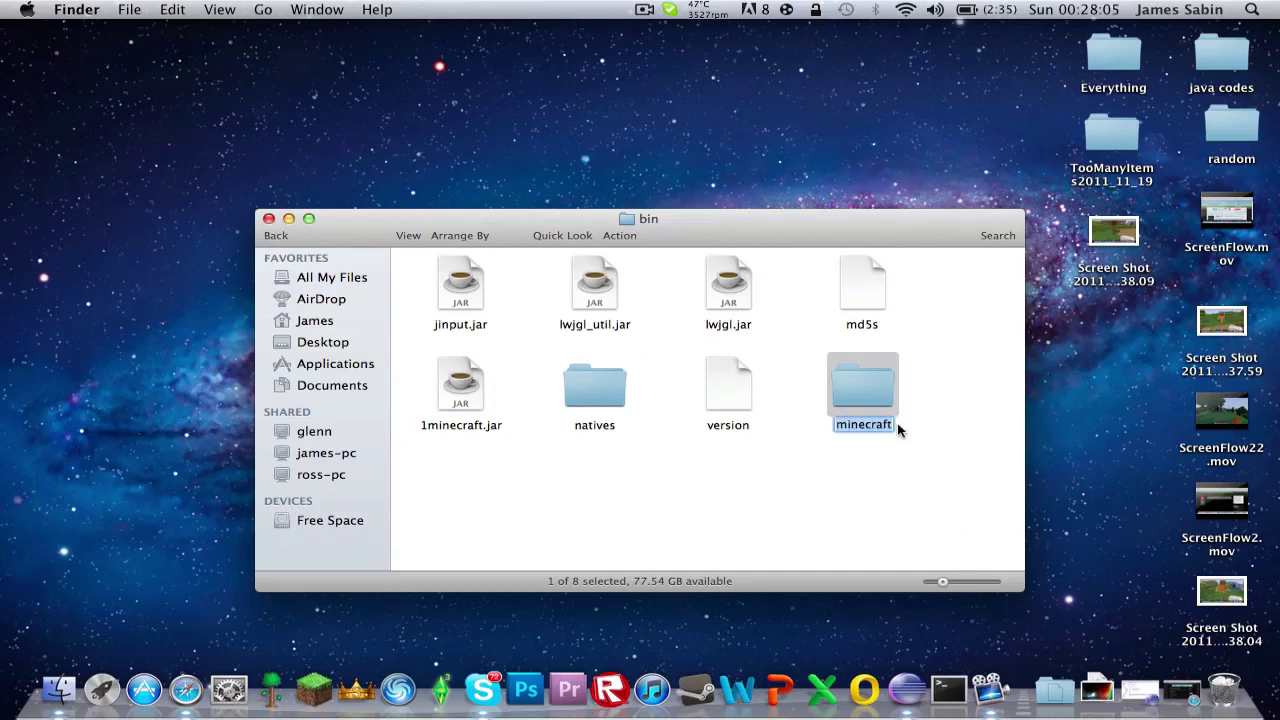
click(892, 425)
text(.jar)
key(Return)
click(808, 262)
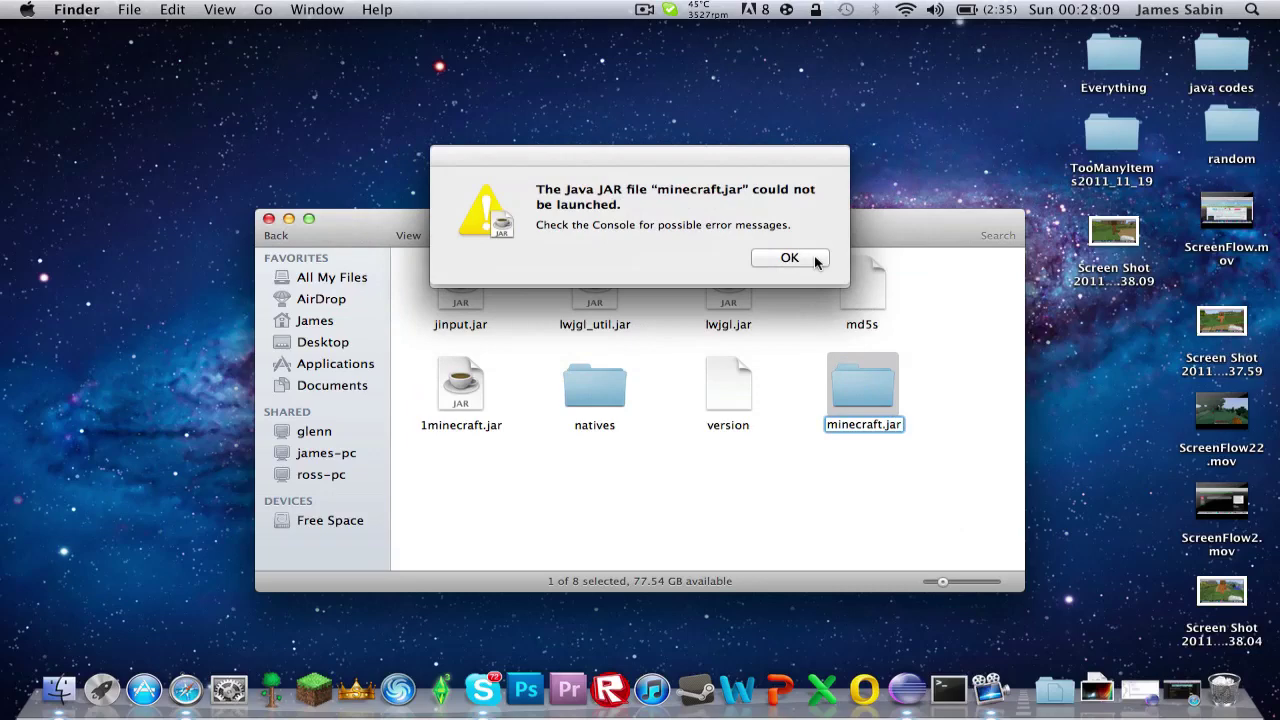
click(813, 258)
click(812, 261)
click(958, 430)
double_click(845, 380)
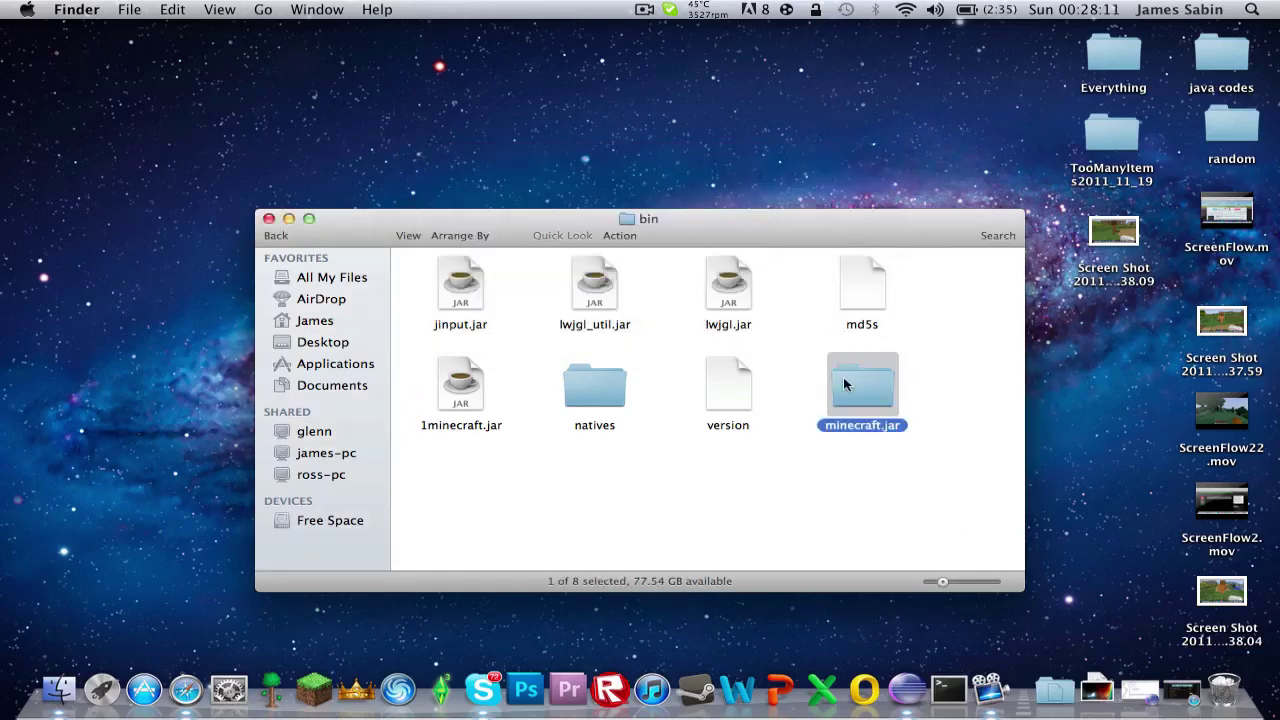
Step: Arrange the minecraft.jar folder's contents by Kind
right_click(657, 407)
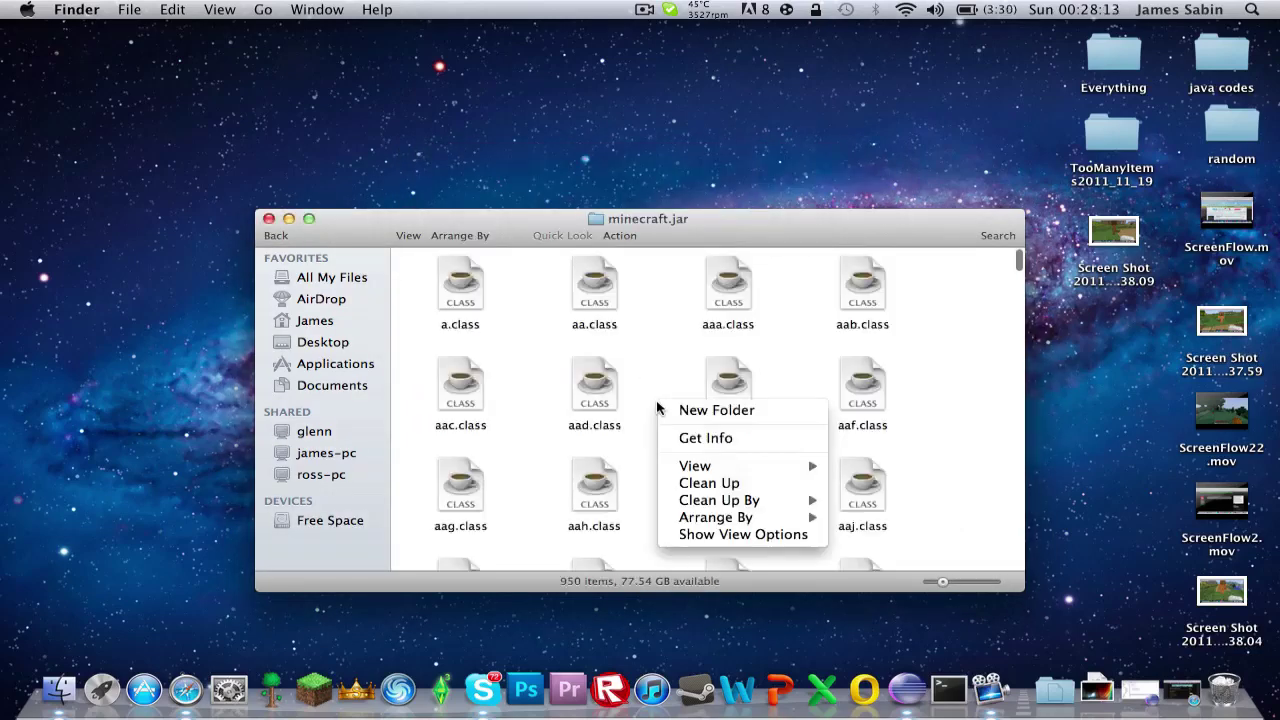
mouse_move(760, 517)
click(863, 510)
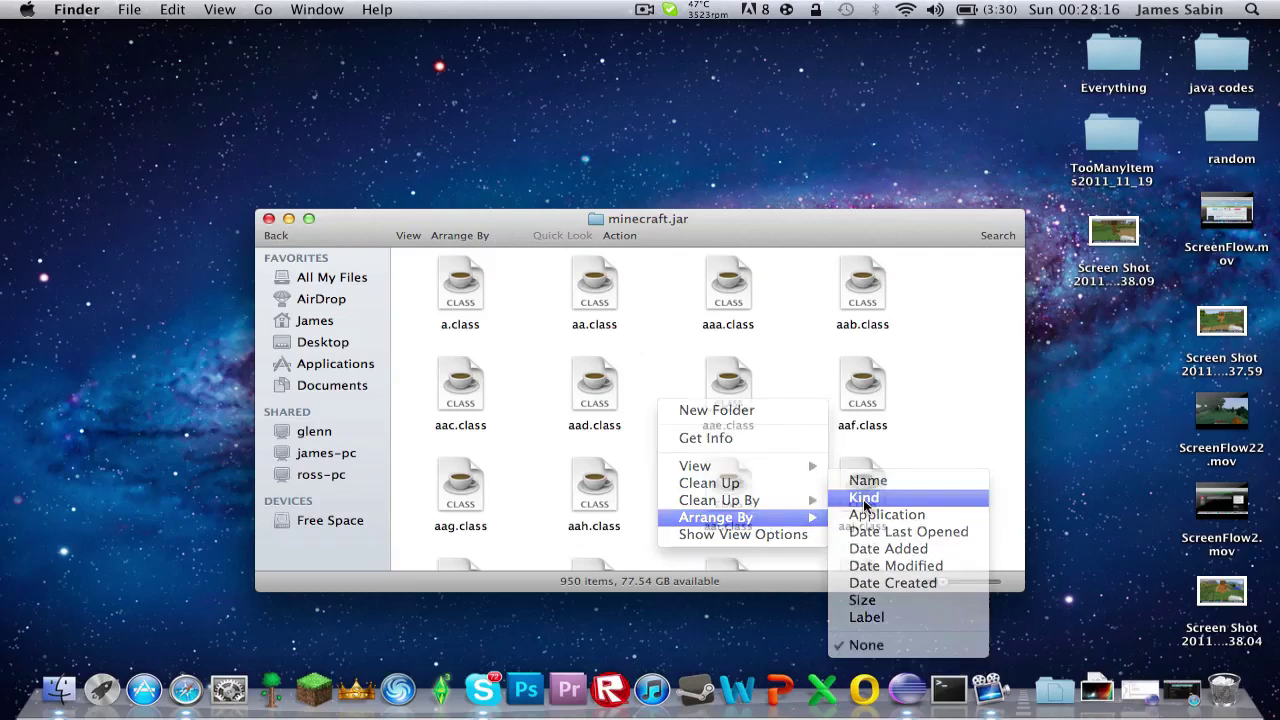
scroll(657, 298, right, 10)
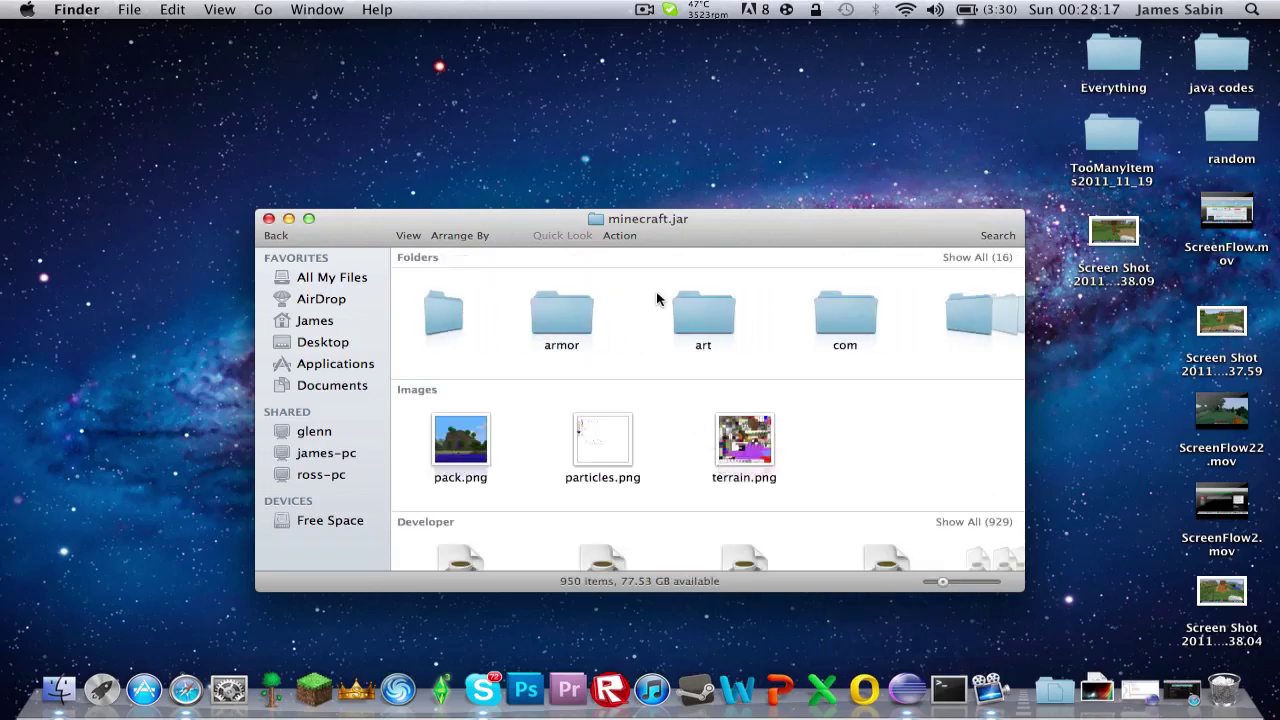
scroll(657, 298, left, 5)
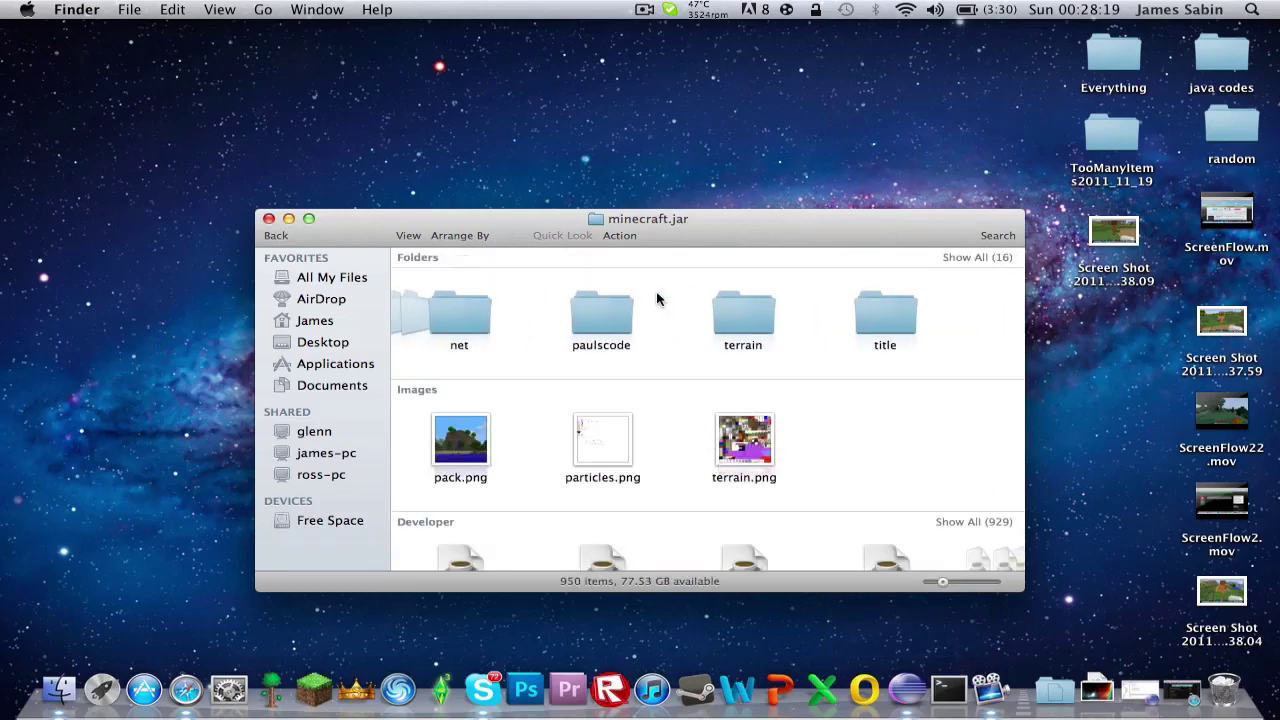
scroll(656, 291, left, 2)
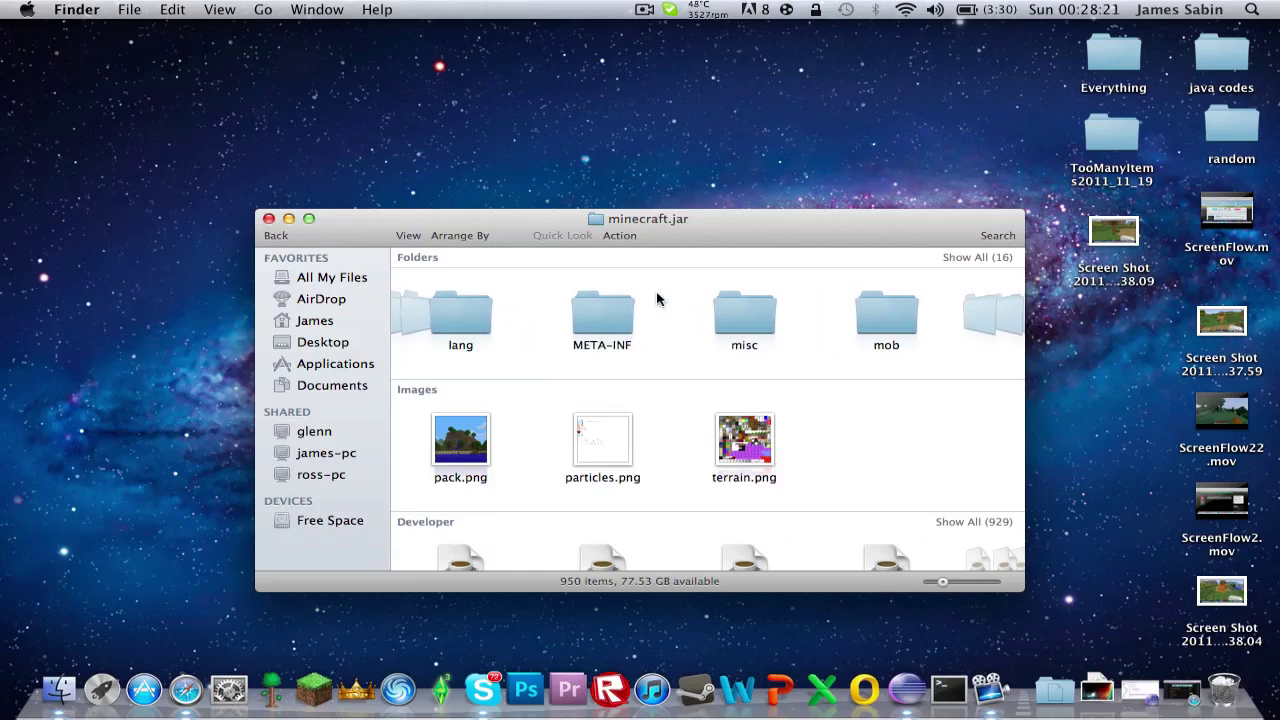
Step: Move the META-INF folder to the Trash, leaving 949 items
right_click(607, 296)
click(646, 334)
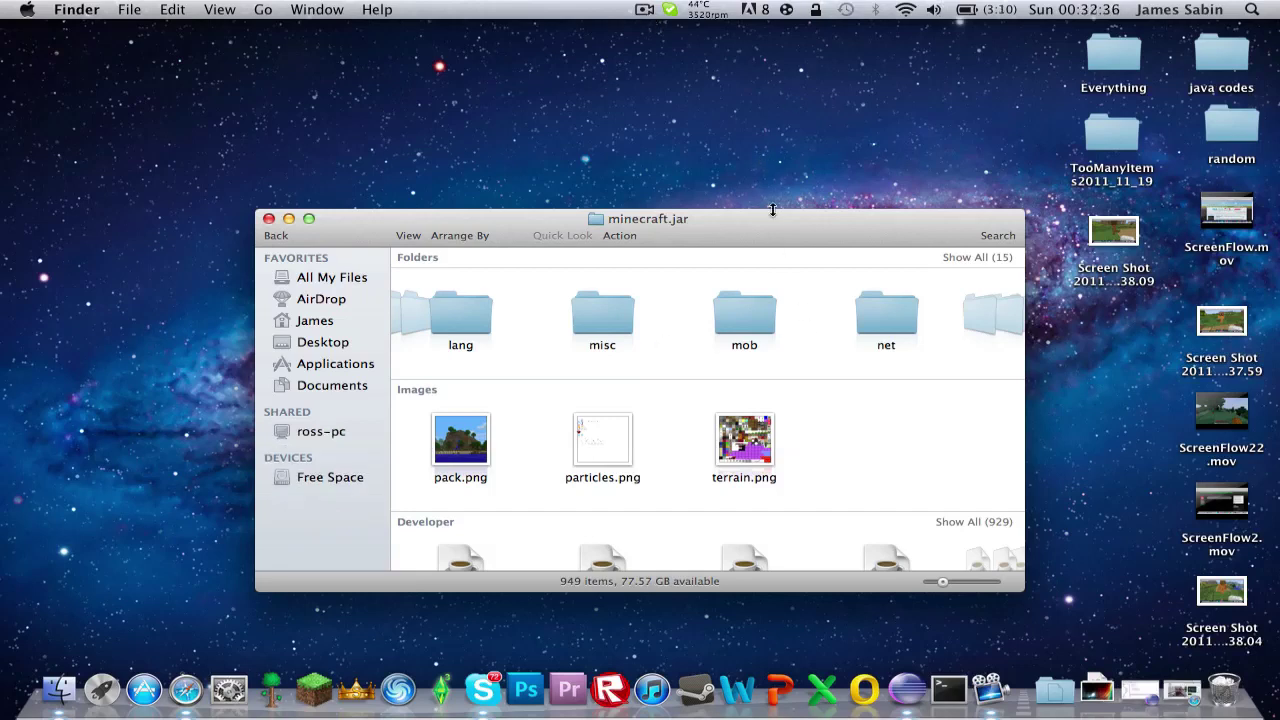
drag(715, 224, 805, 186)
scroll(805, 237, right, 2)
scroll(805, 237, right, 2)
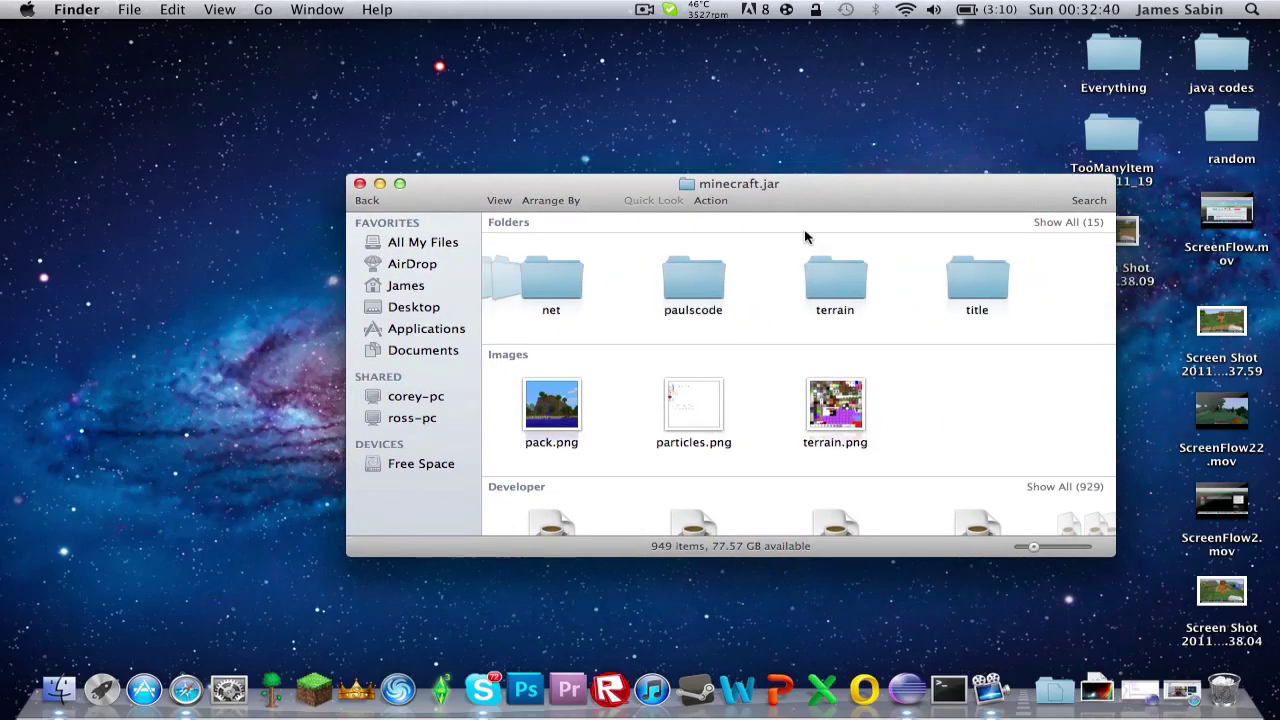
scroll(805, 237, left, 5)
scroll(805, 237, left, 3)
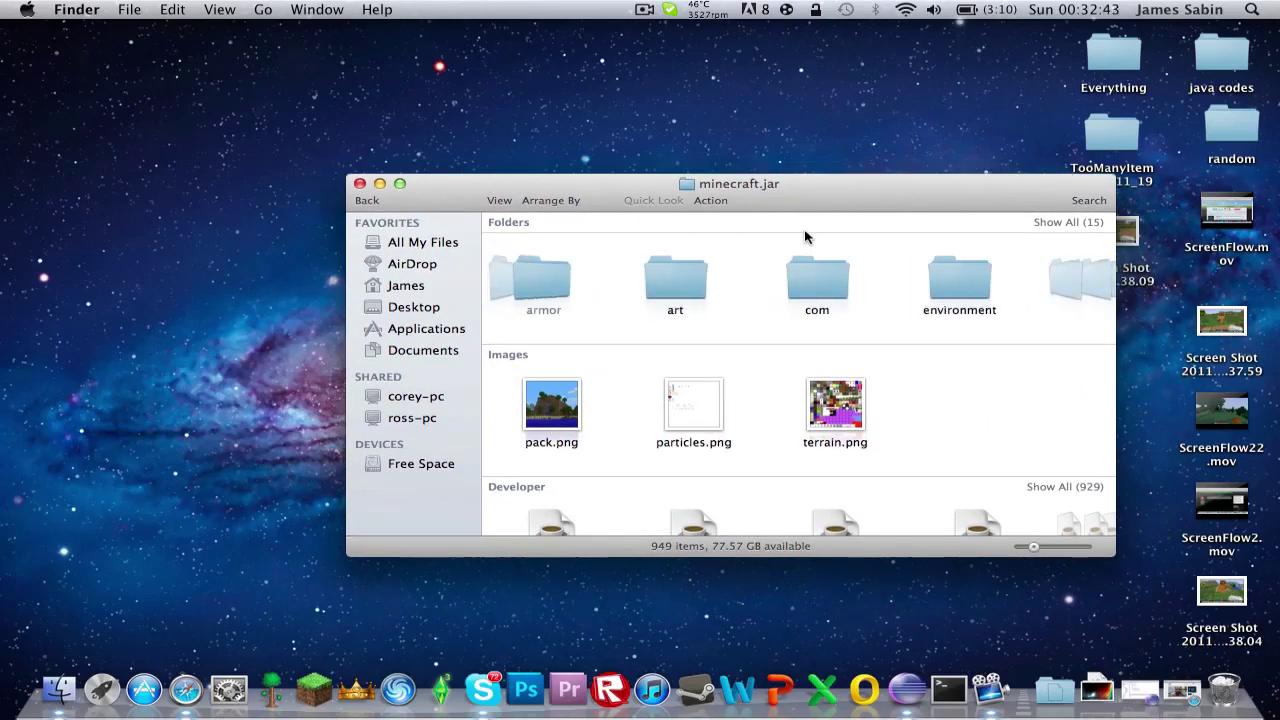
scroll(805, 237, right, 2)
scroll(805, 237, right, 5)
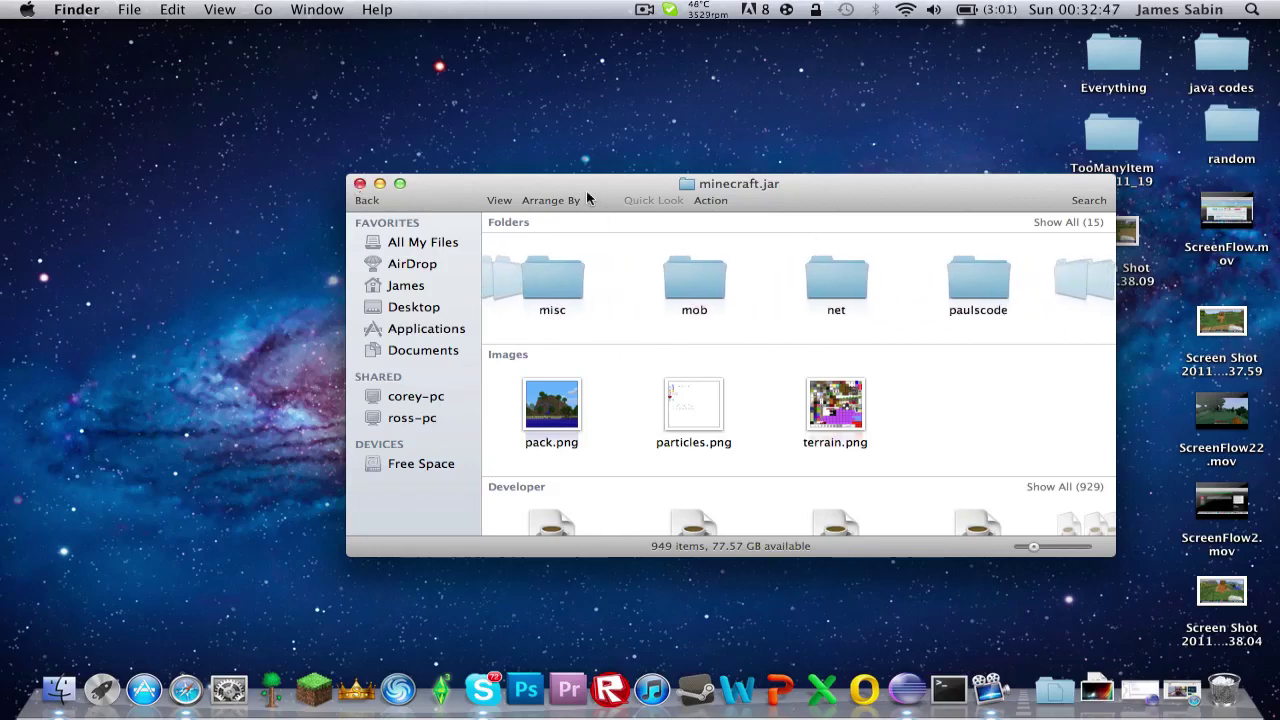
Step: Open the ModLoader folder and paste its 15 class files into minecraft.jar, replacing duplicates
drag(577, 186, 1064, 138)
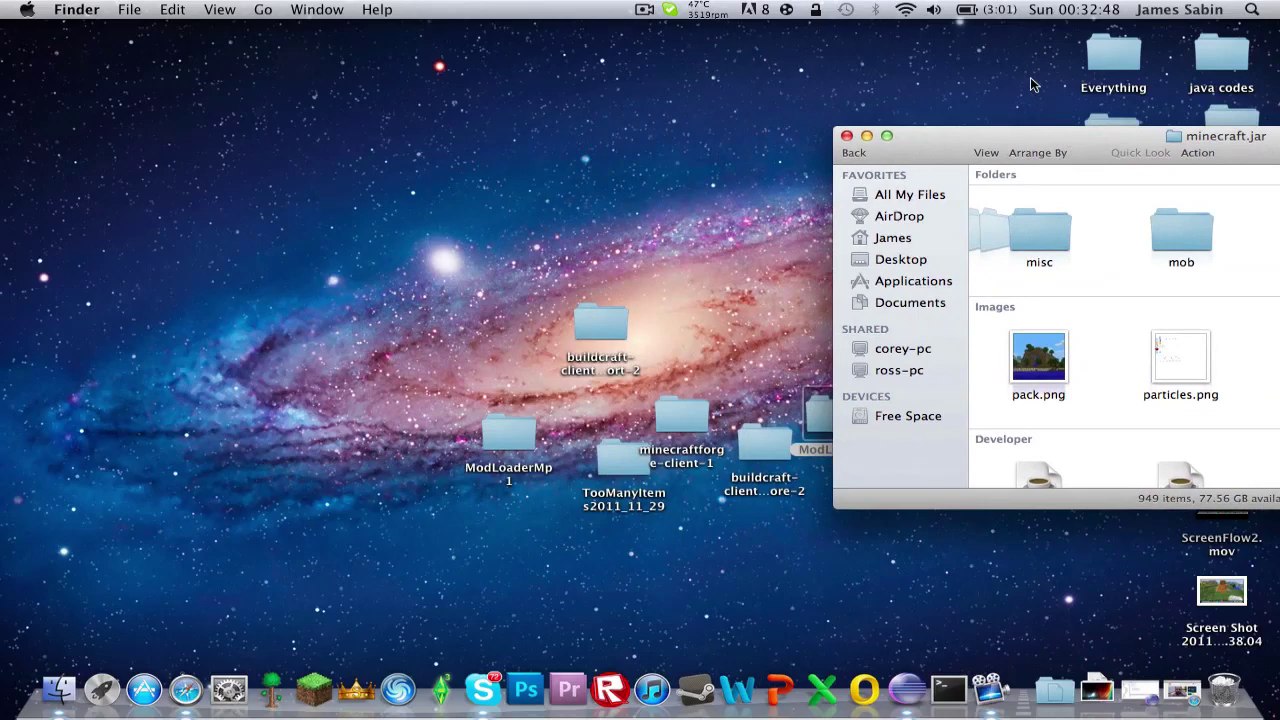
click(659, 349)
drag(813, 420, 652, 290)
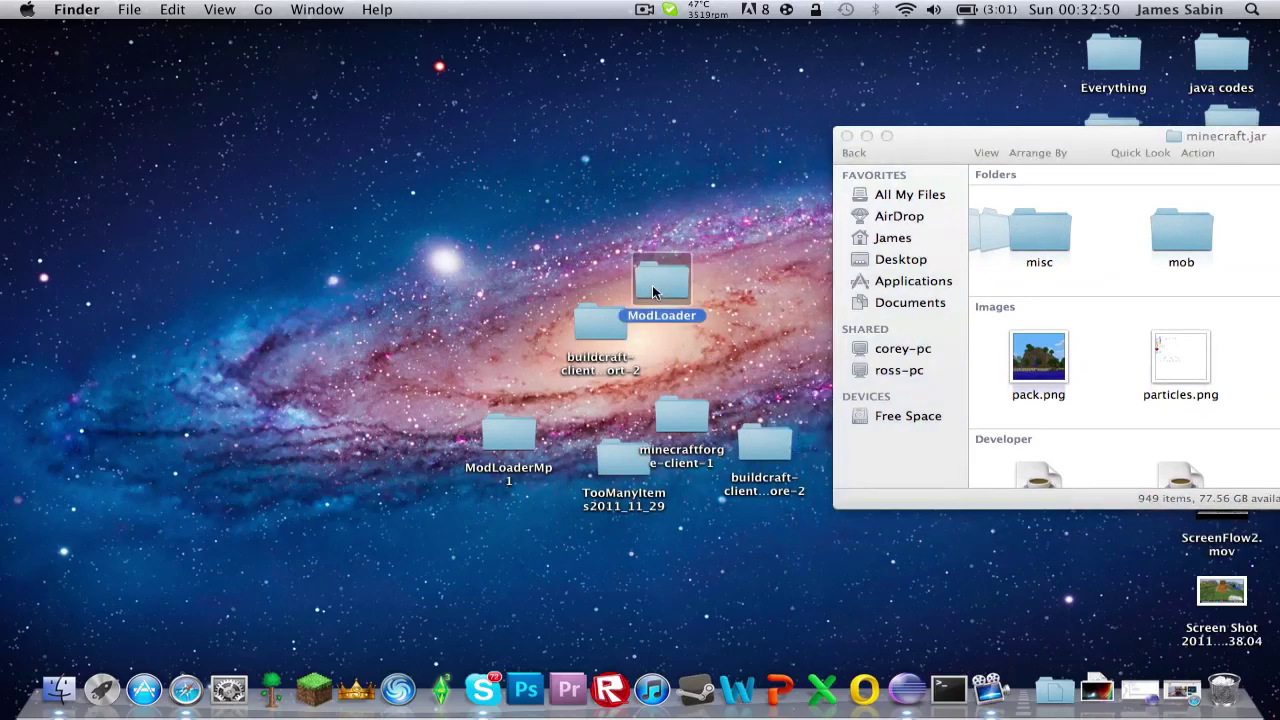
double_click(649, 265)
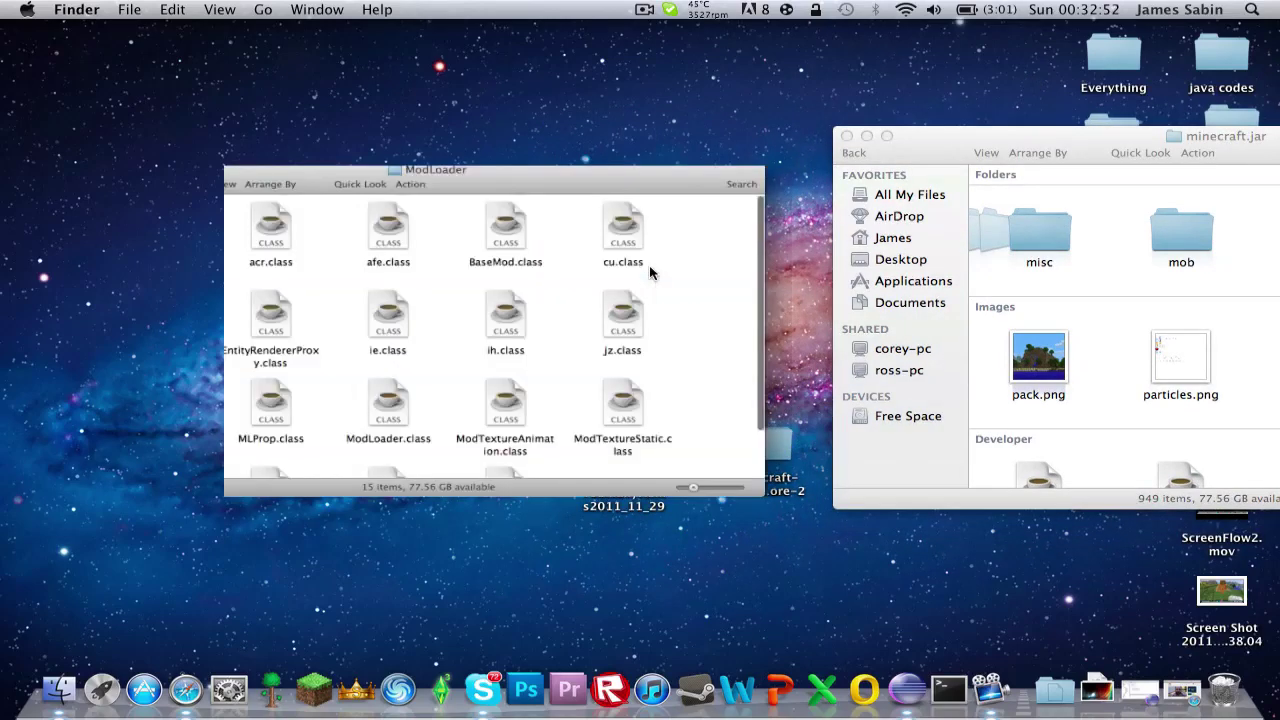
drag(149, 179, 757, 434)
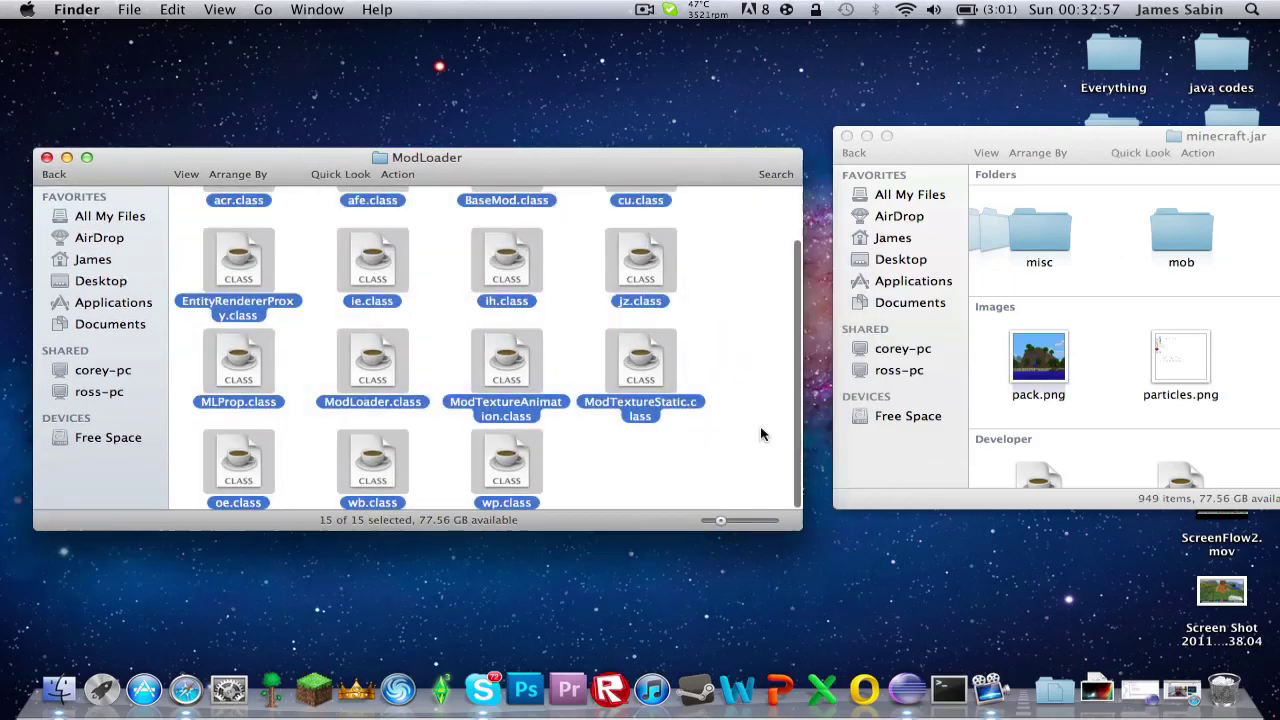
key(super+c)
click(1086, 305)
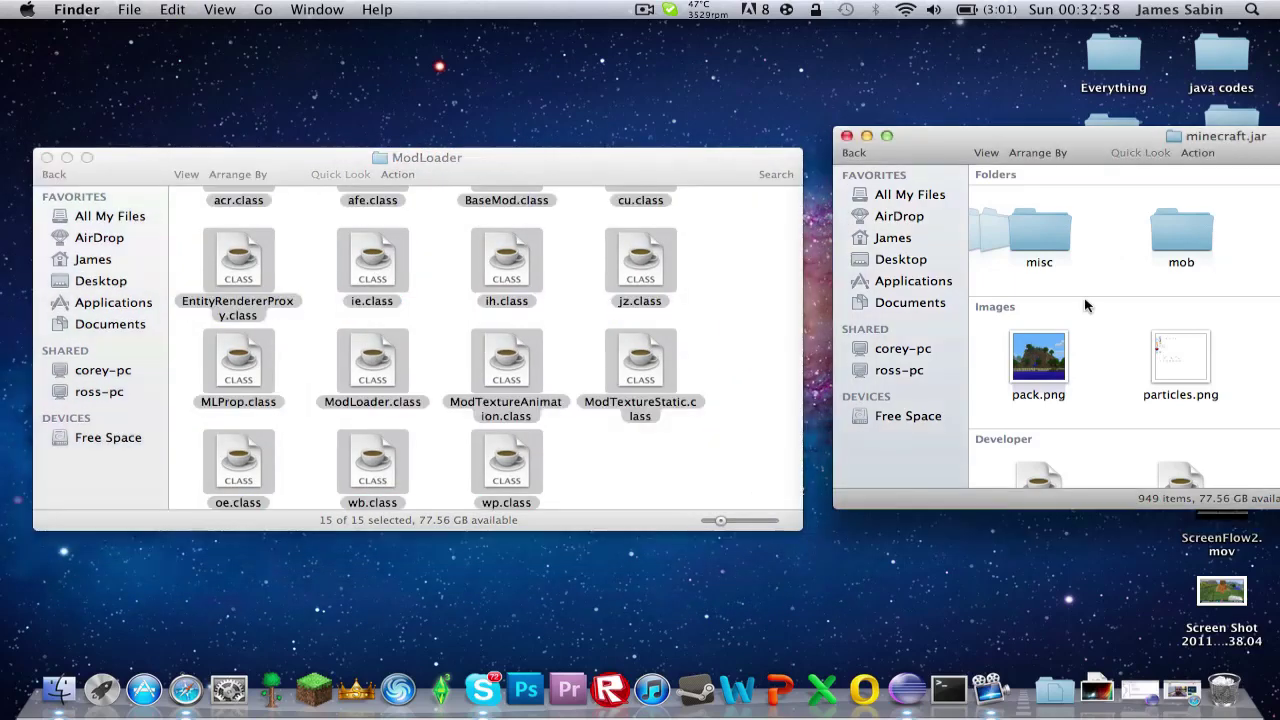
key(super+v)
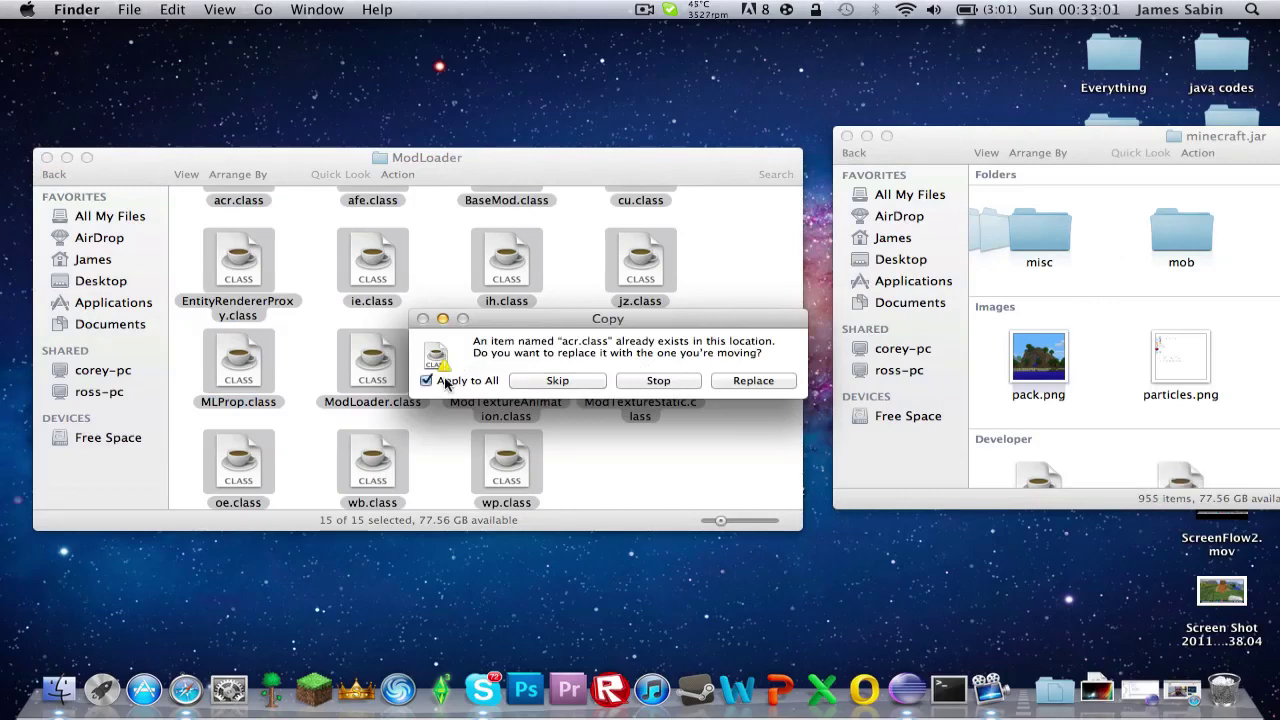
click(751, 381)
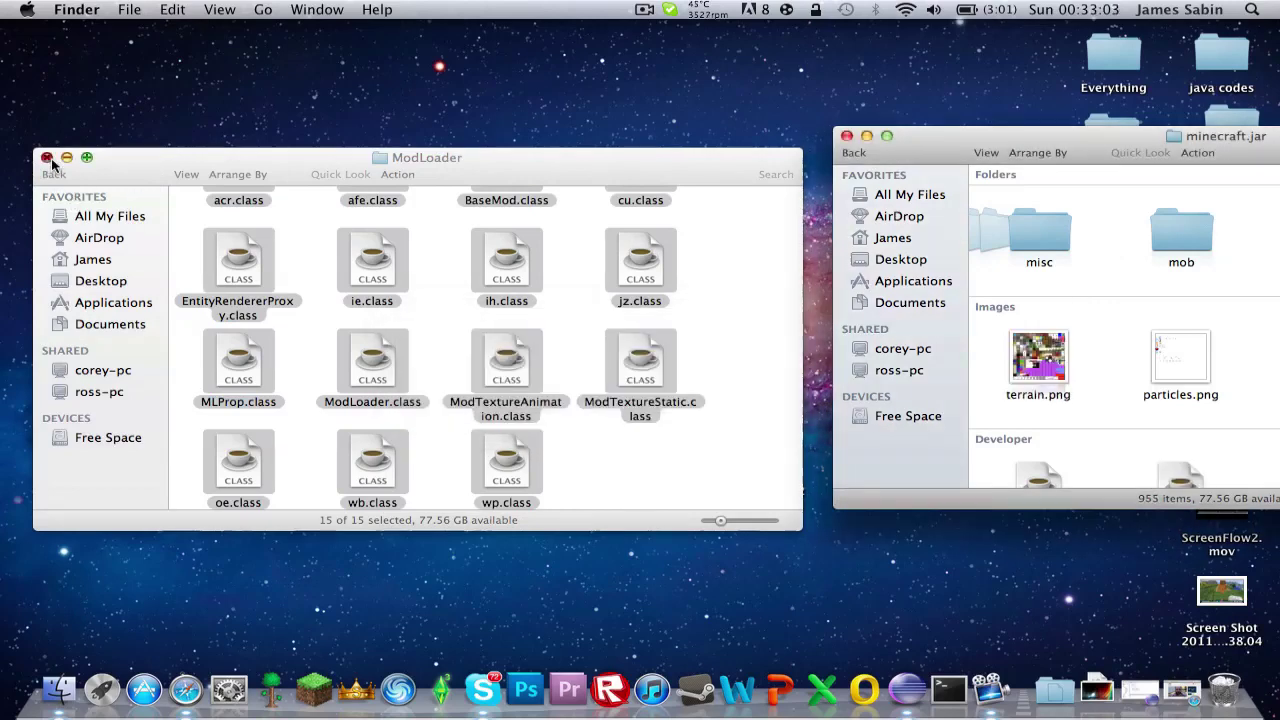
Step: Paste the nine ModLoaderMp 1 class files into minecraft.jar, replacing all duplicates
key(super+w)
drag(667, 286, 190, 80)
double_click(508, 430)
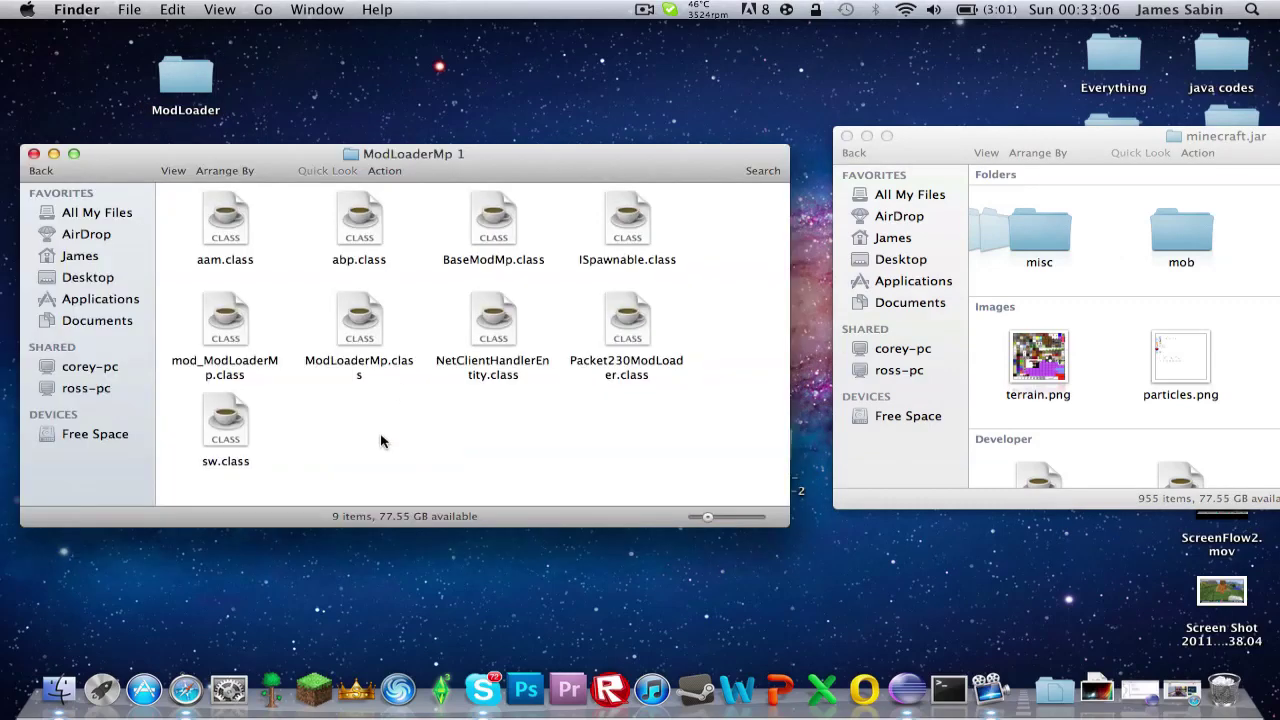
drag(173, 190, 701, 501)
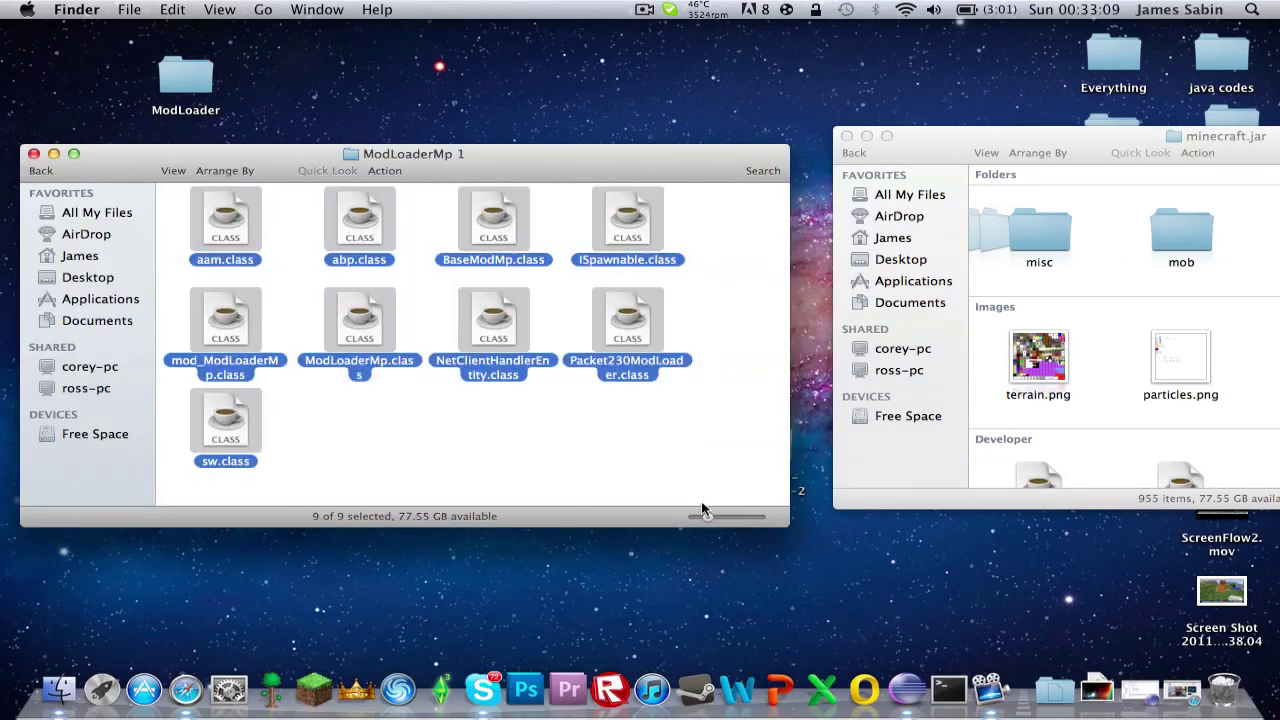
click(1089, 334)
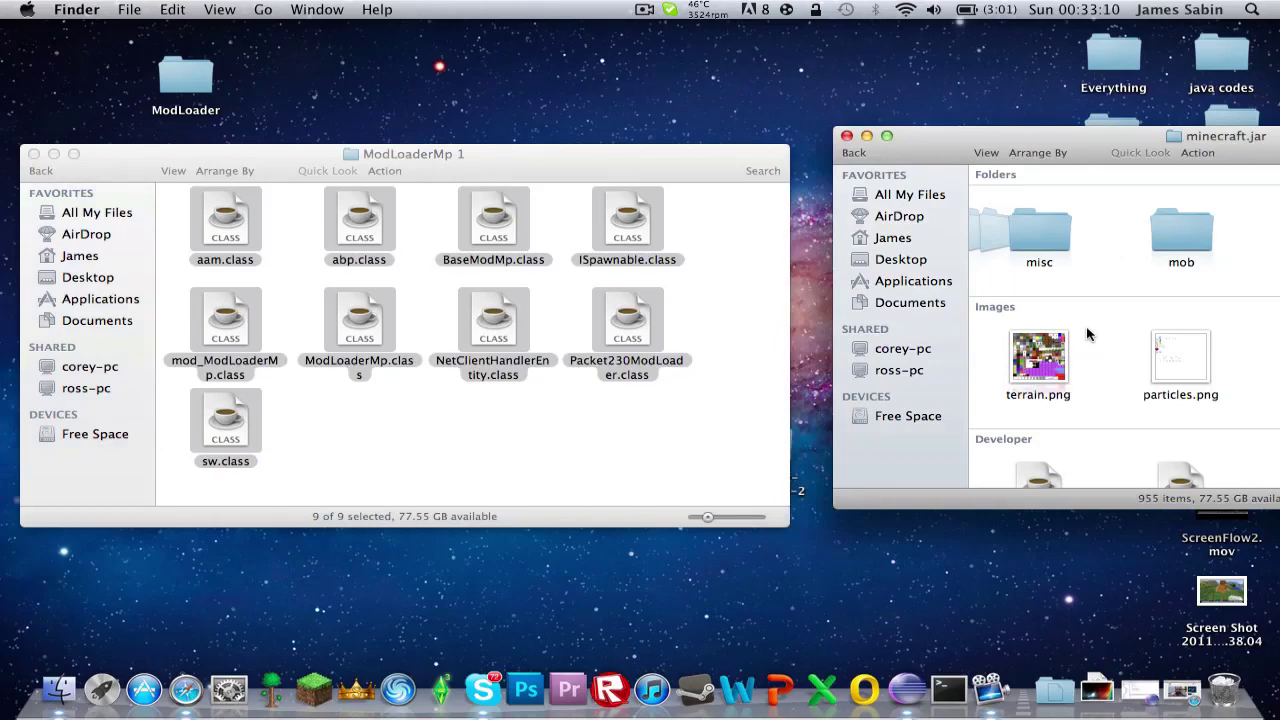
click(427, 380)
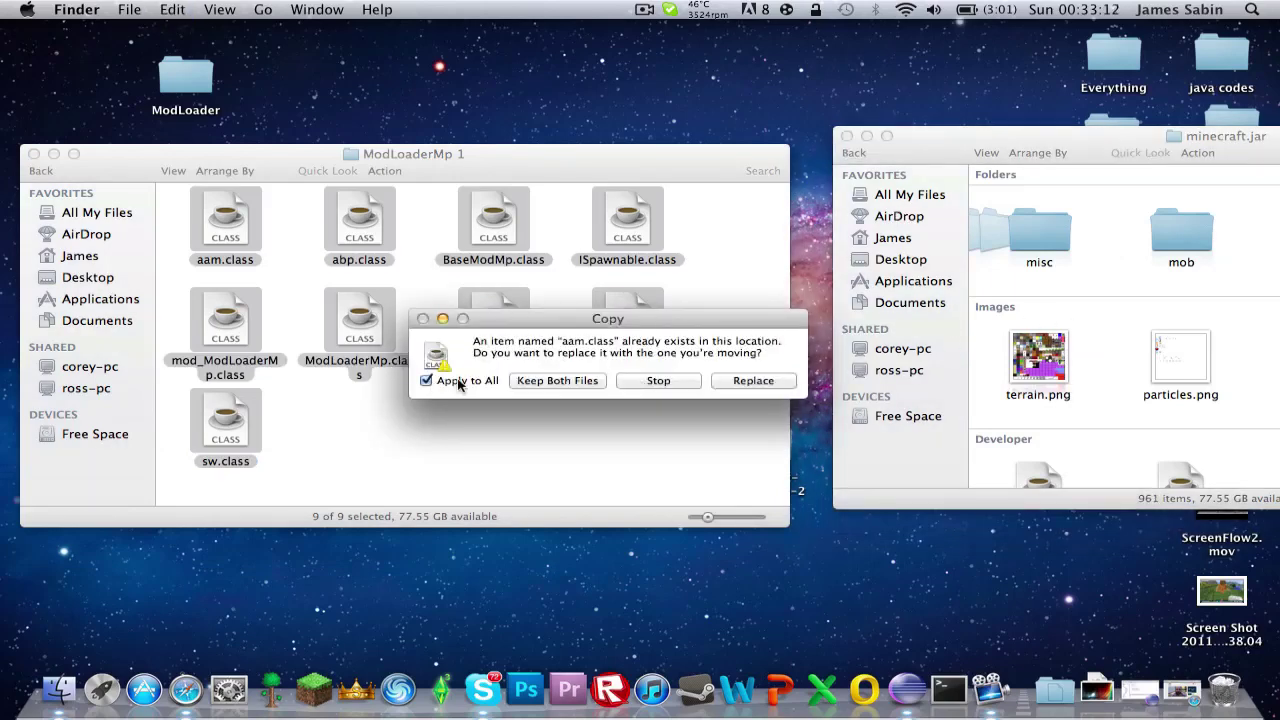
click(752, 380)
Step: Close ModLoaderMp 1 and rearrange the Forge, TooManyItems and BuildCraft core folders on the desktop
click(33, 153)
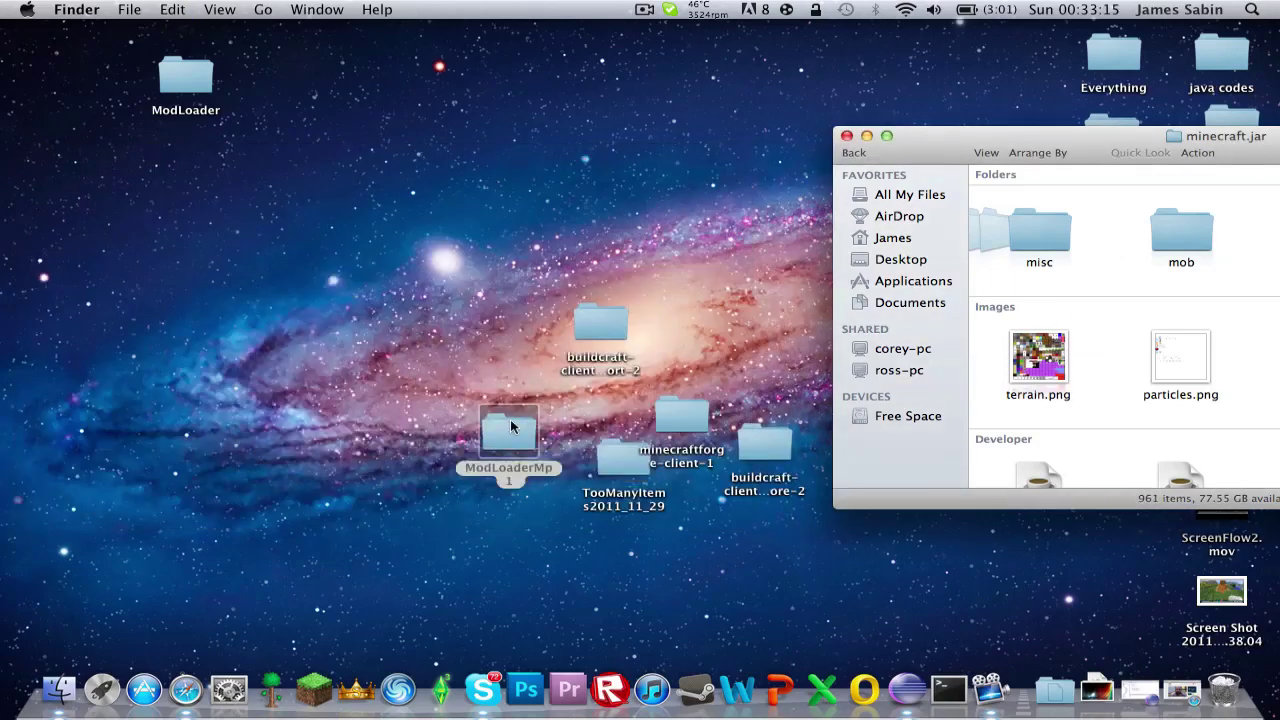
drag(510, 422, 323, 126)
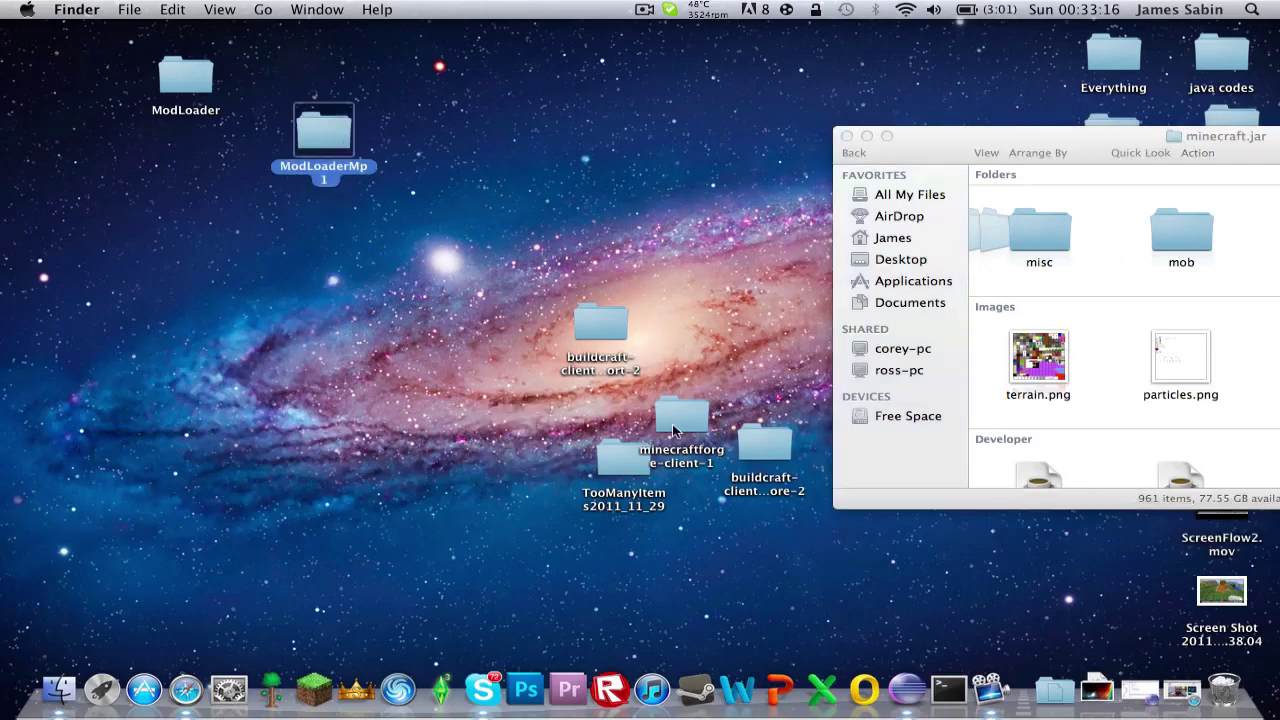
drag(675, 430, 470, 405)
click(633, 470)
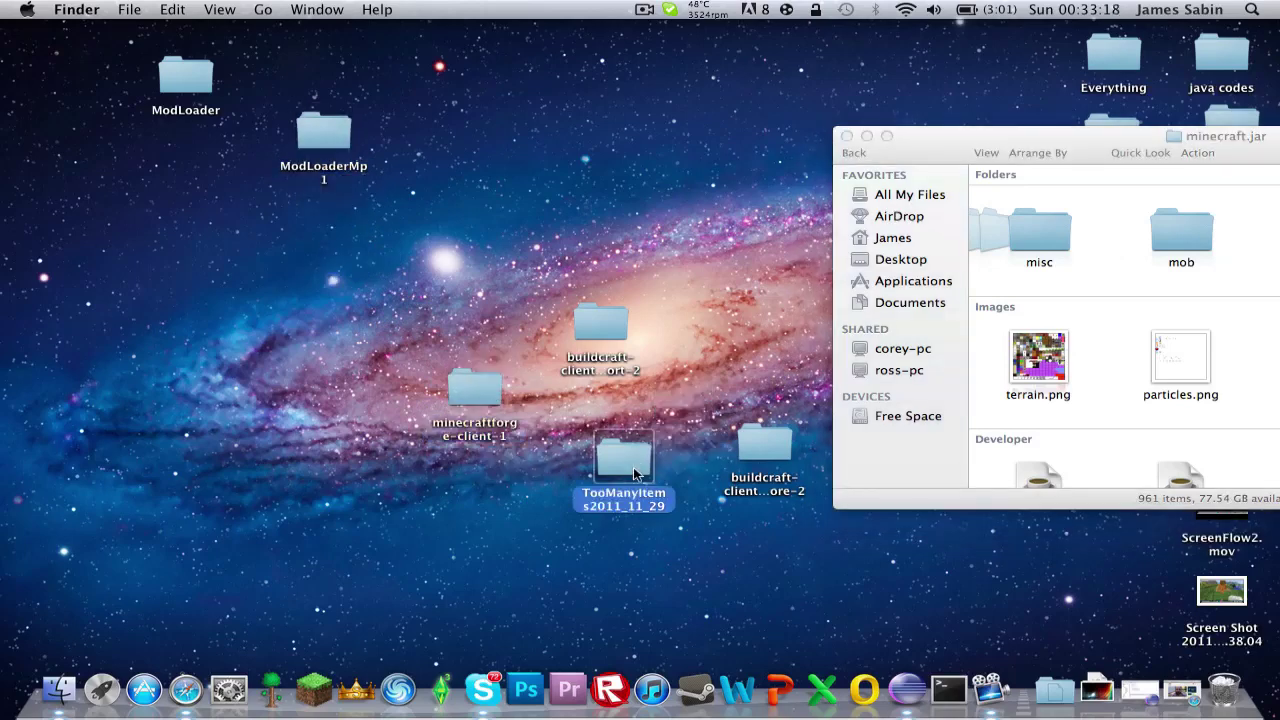
drag(633, 473, 634, 514)
drag(788, 445, 636, 420)
Step: Select all 50 minecraftforge-client-1 files and paste them into minecraft.jar, replacing existing ones
double_click(472, 411)
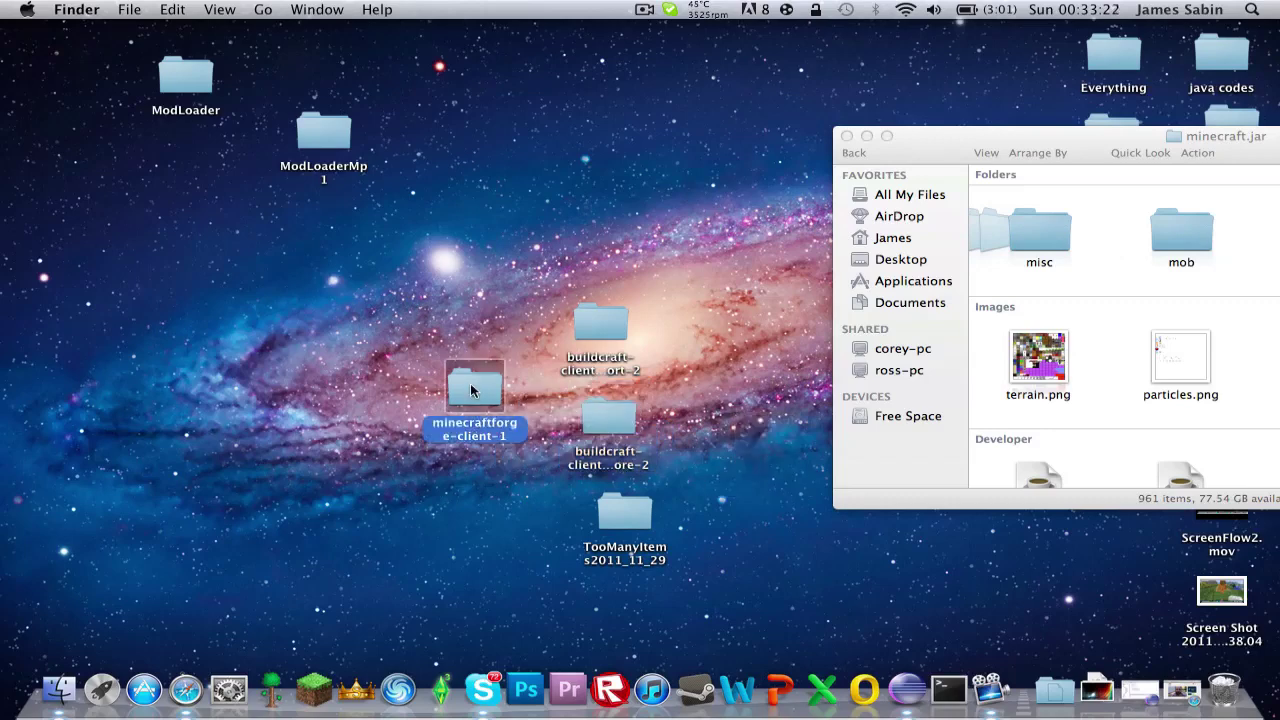
drag(183, 190, 802, 534)
scroll(753, 455, up, 10)
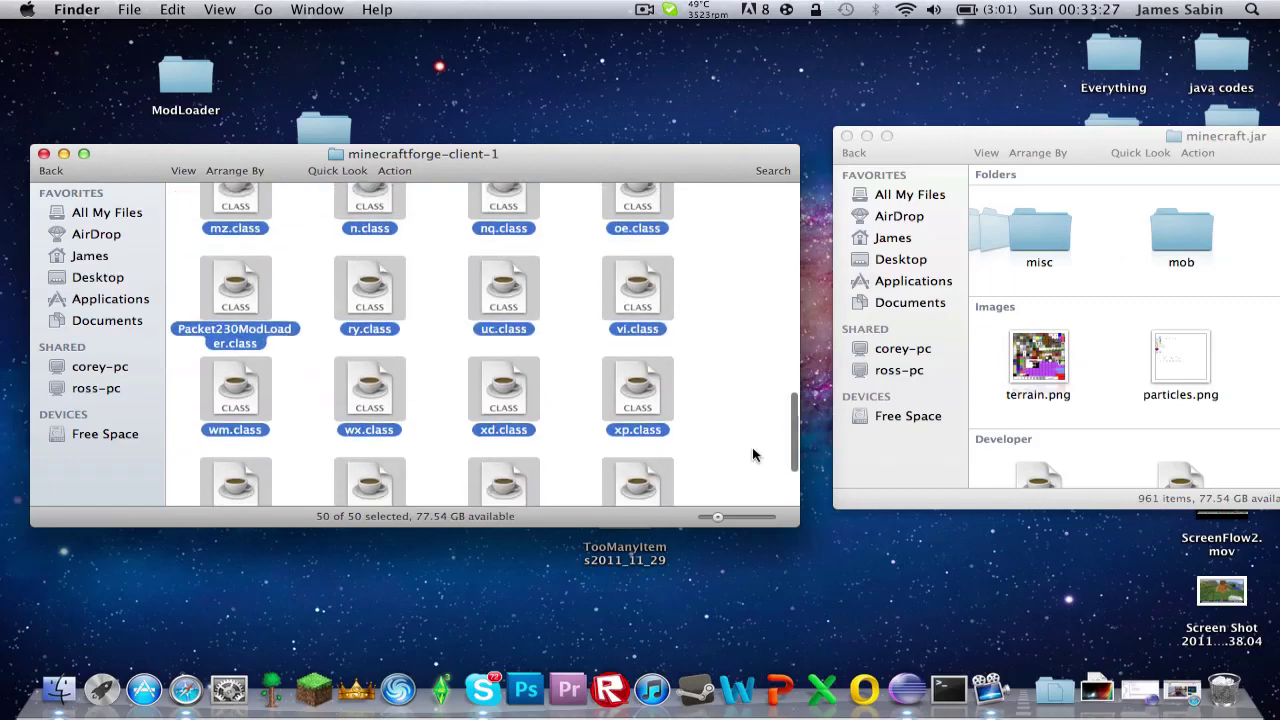
scroll(753, 455, down, 10)
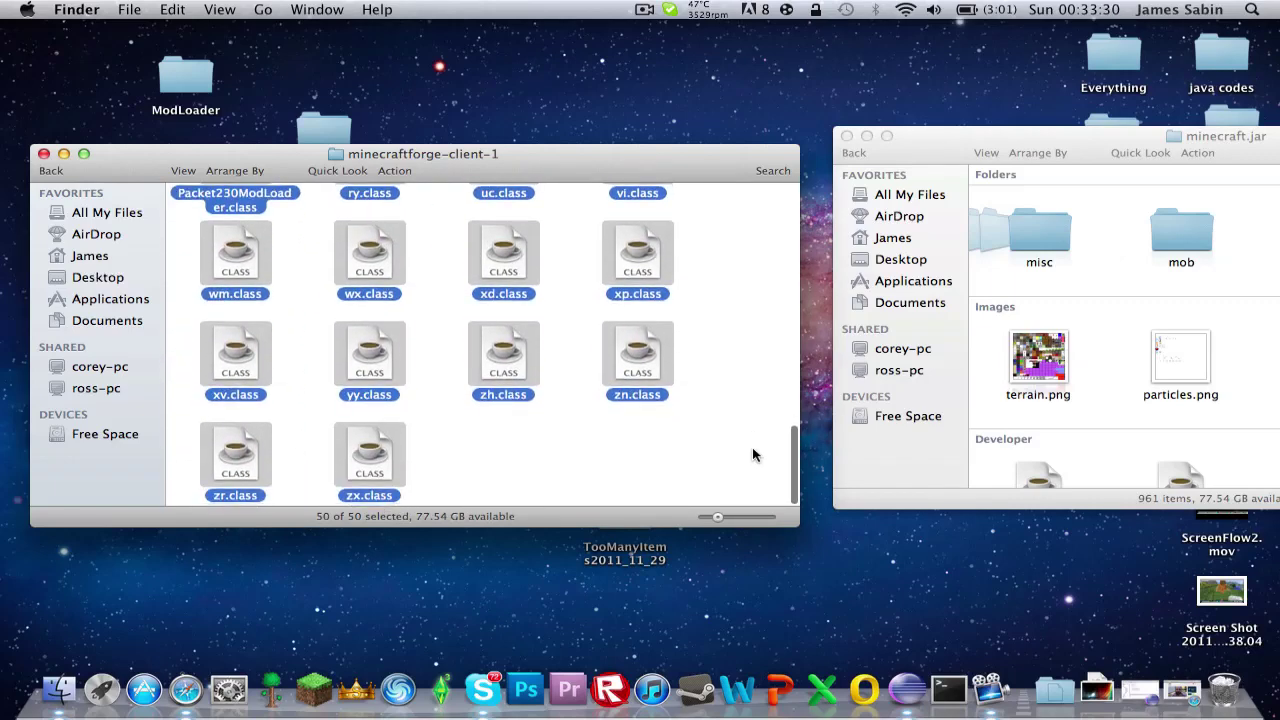
click(600, 478)
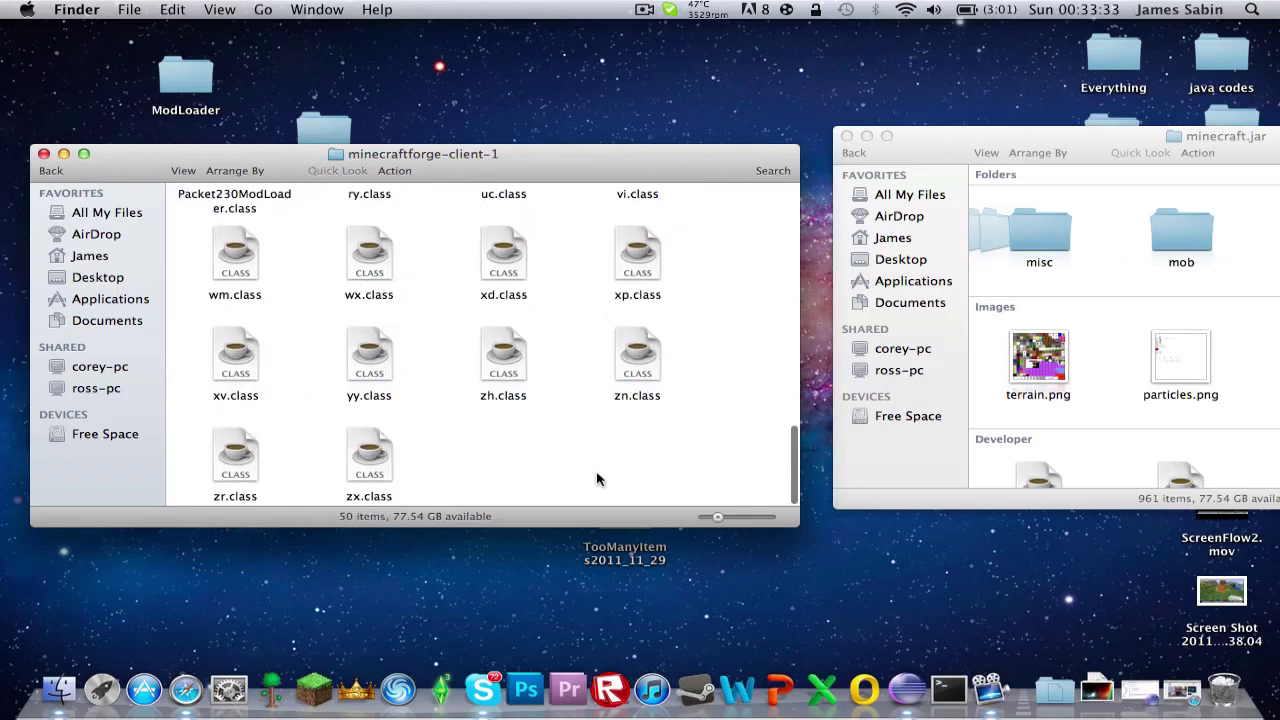
key(super+a)
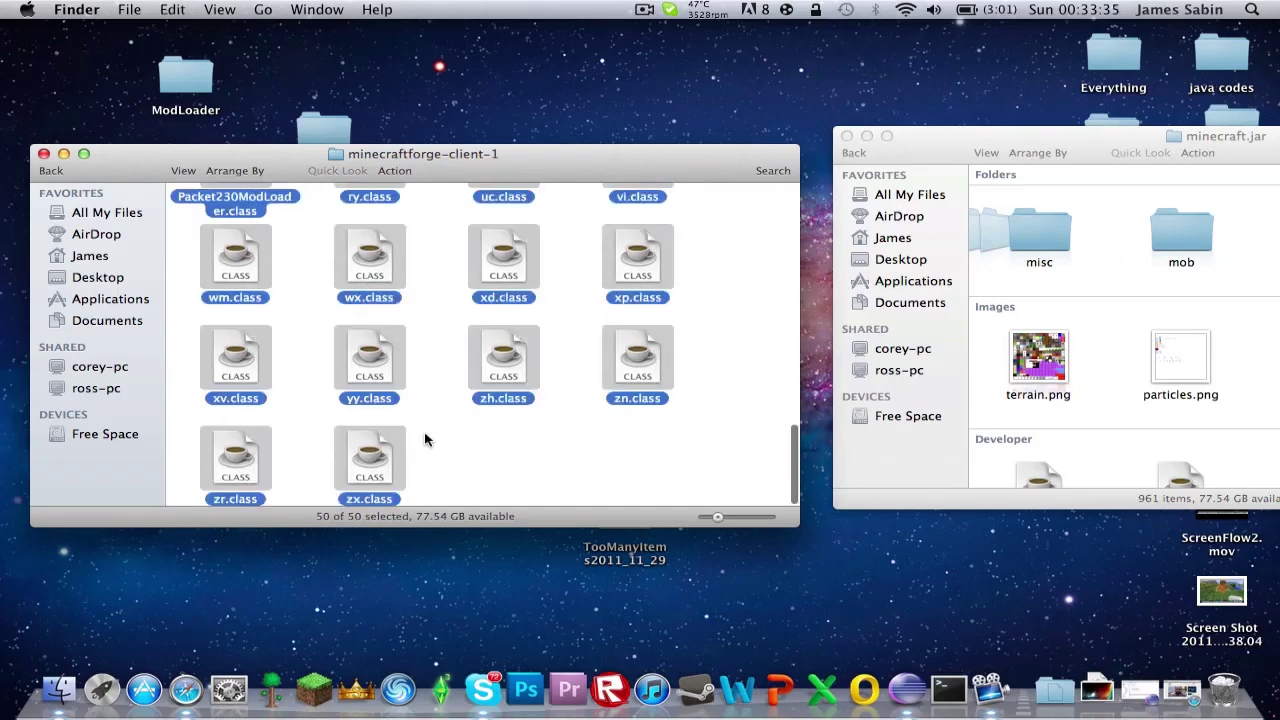
click(1059, 400)
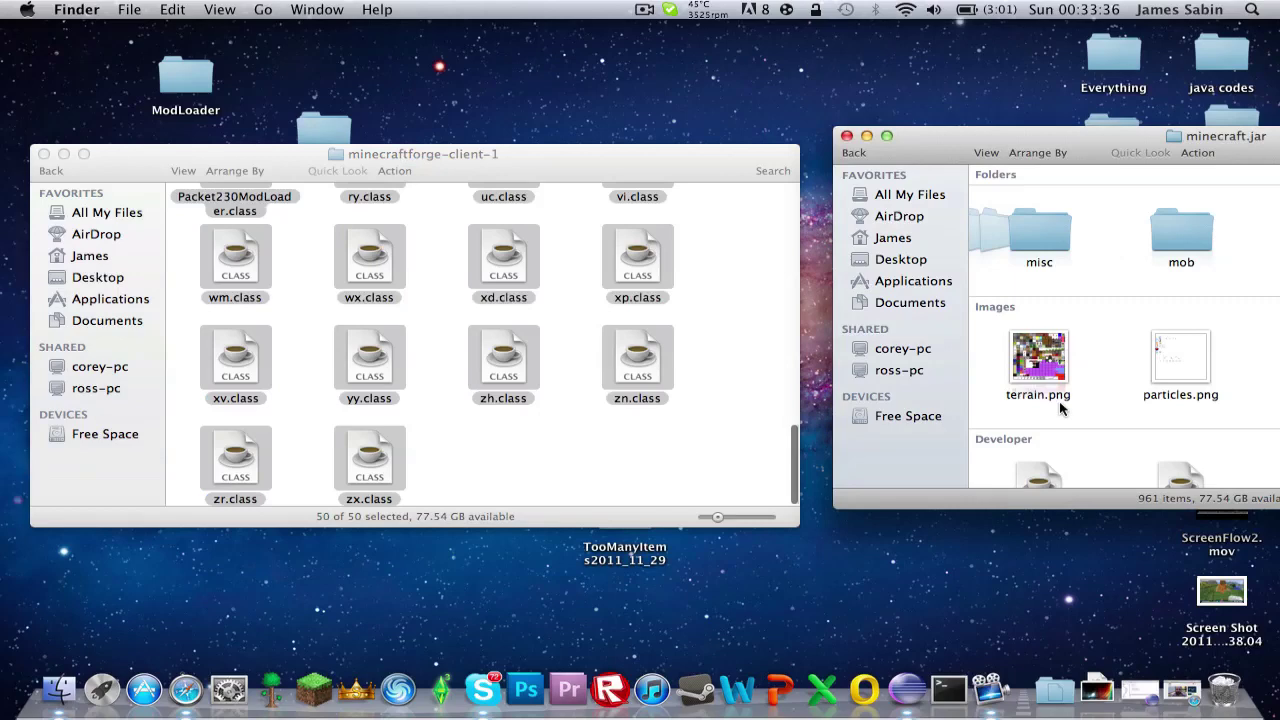
key(super+v)
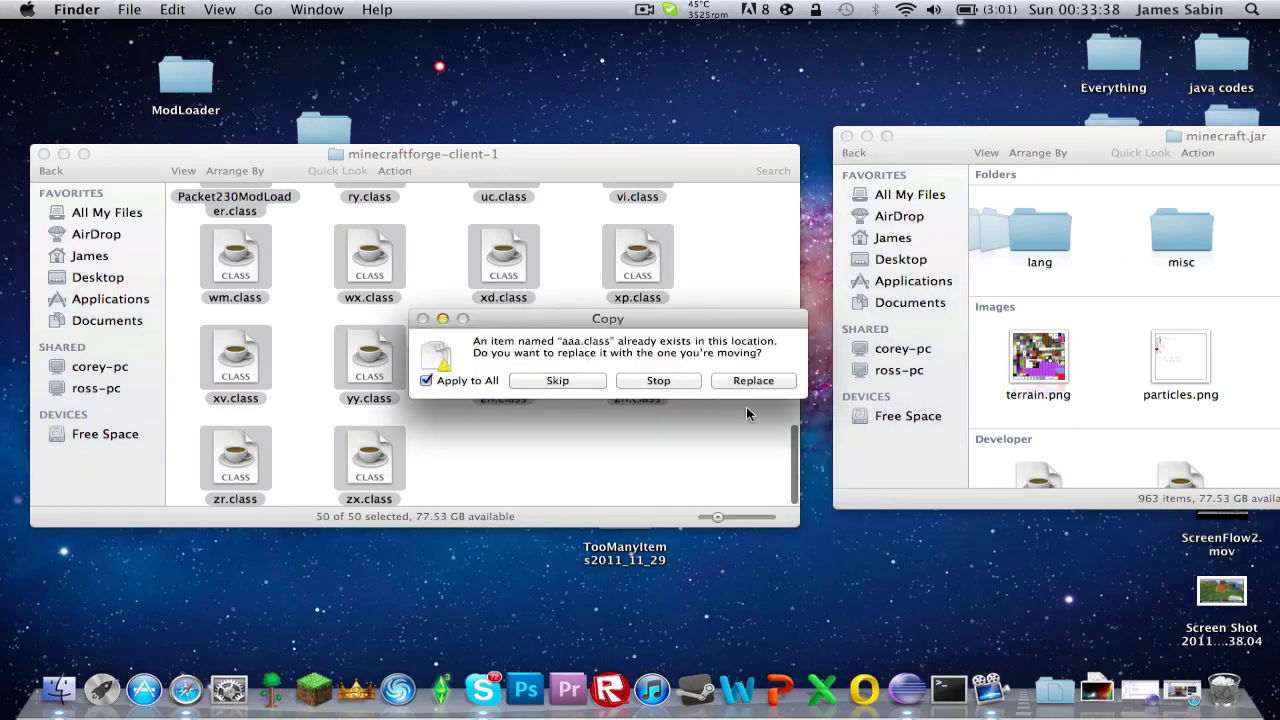
click(755, 382)
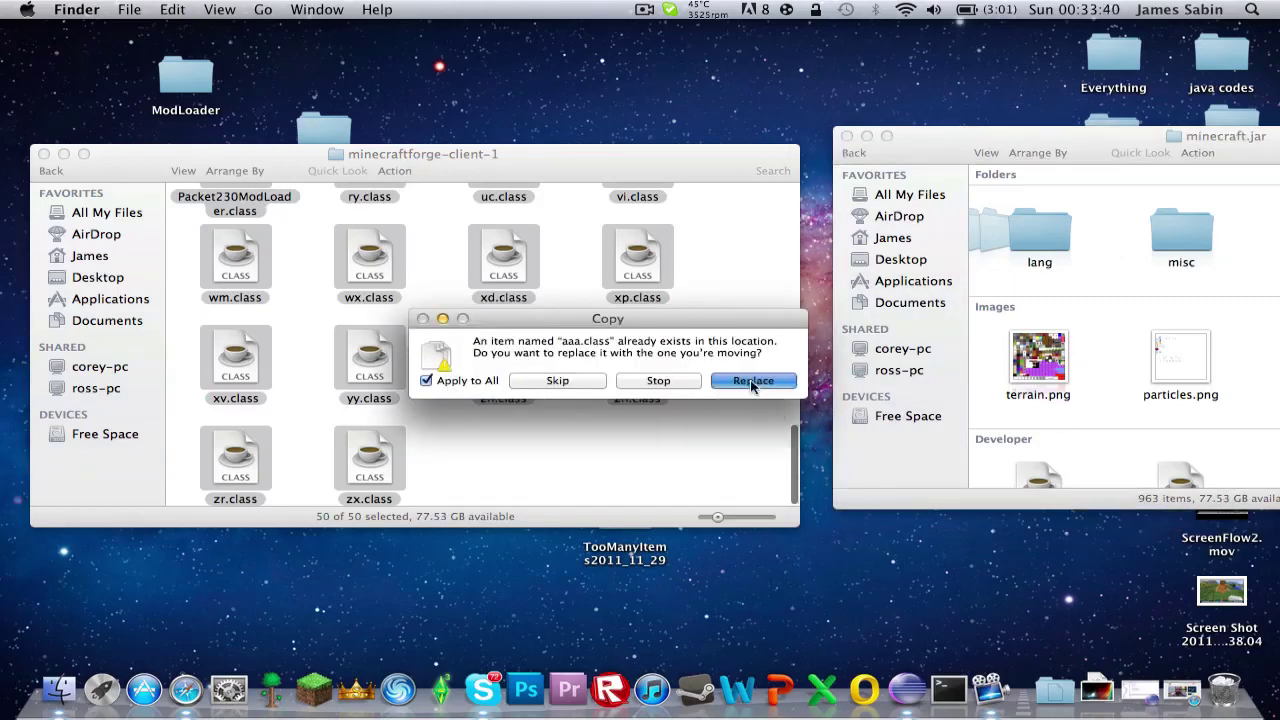
Step: Close the Forge folder and reposition minecraftforge-client-1 and the BuildCraft core folder on the desktop
click(44, 155)
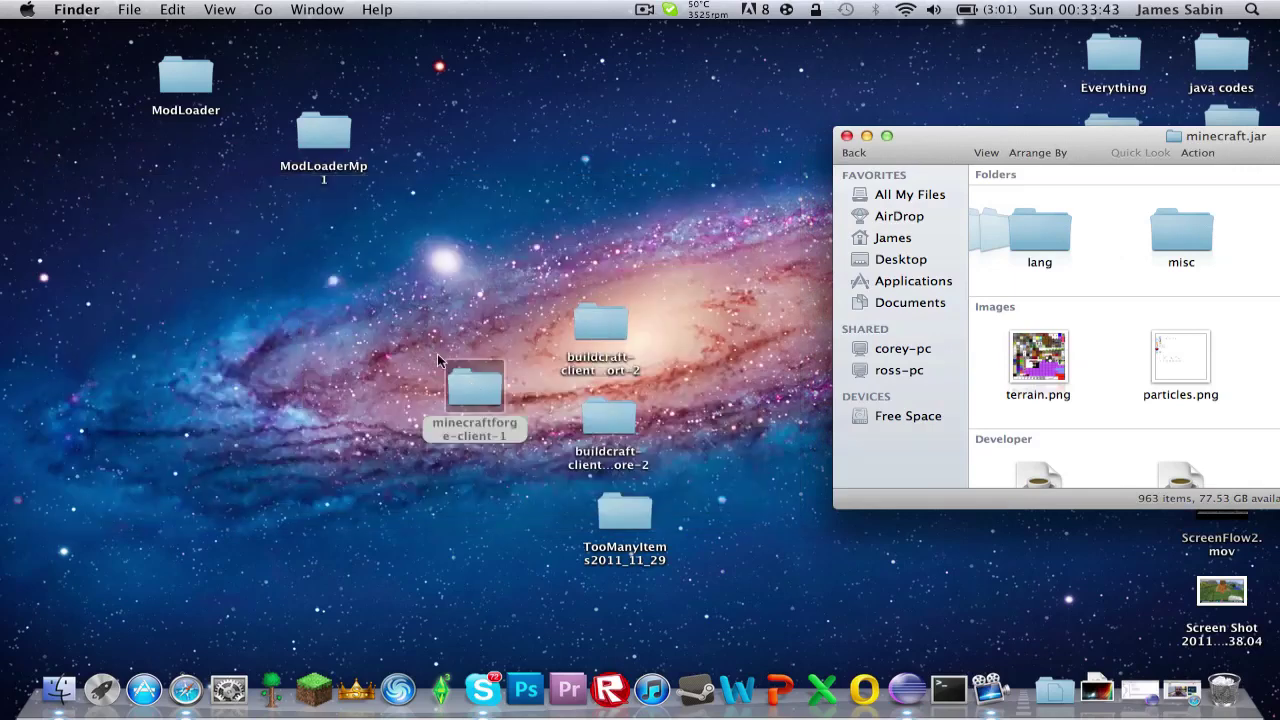
drag(478, 400, 480, 398)
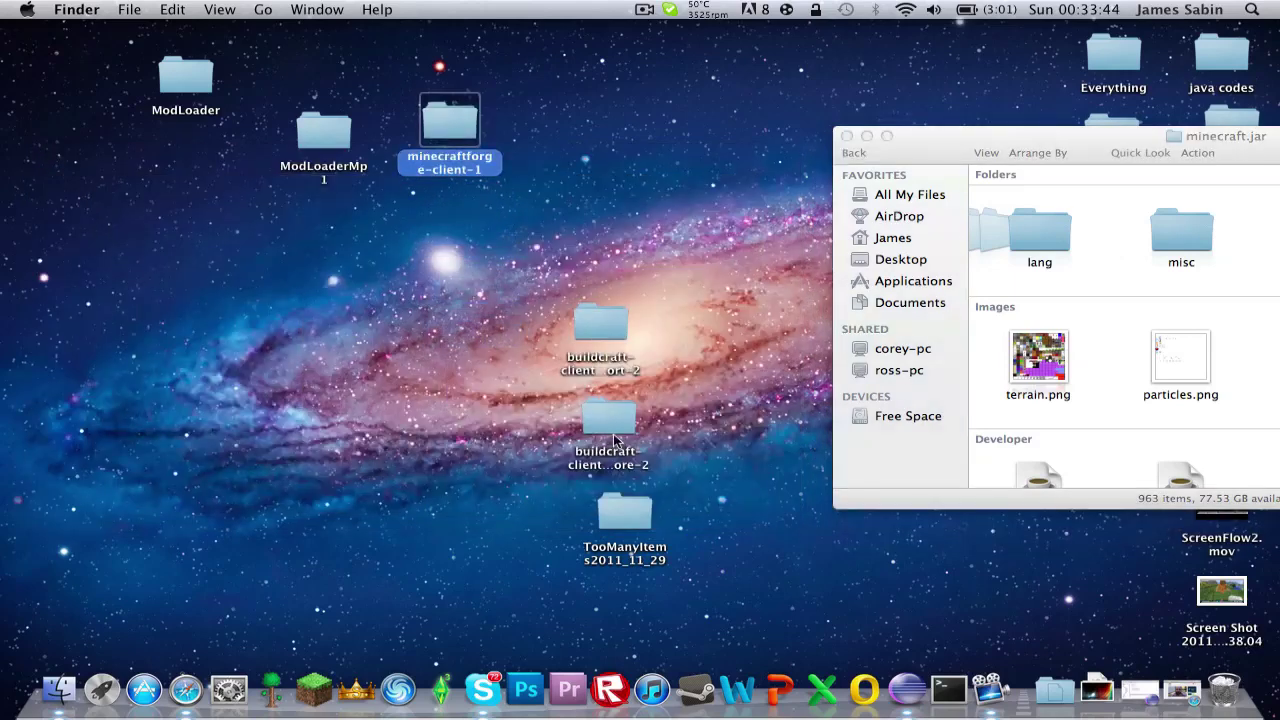
drag(614, 440, 510, 462)
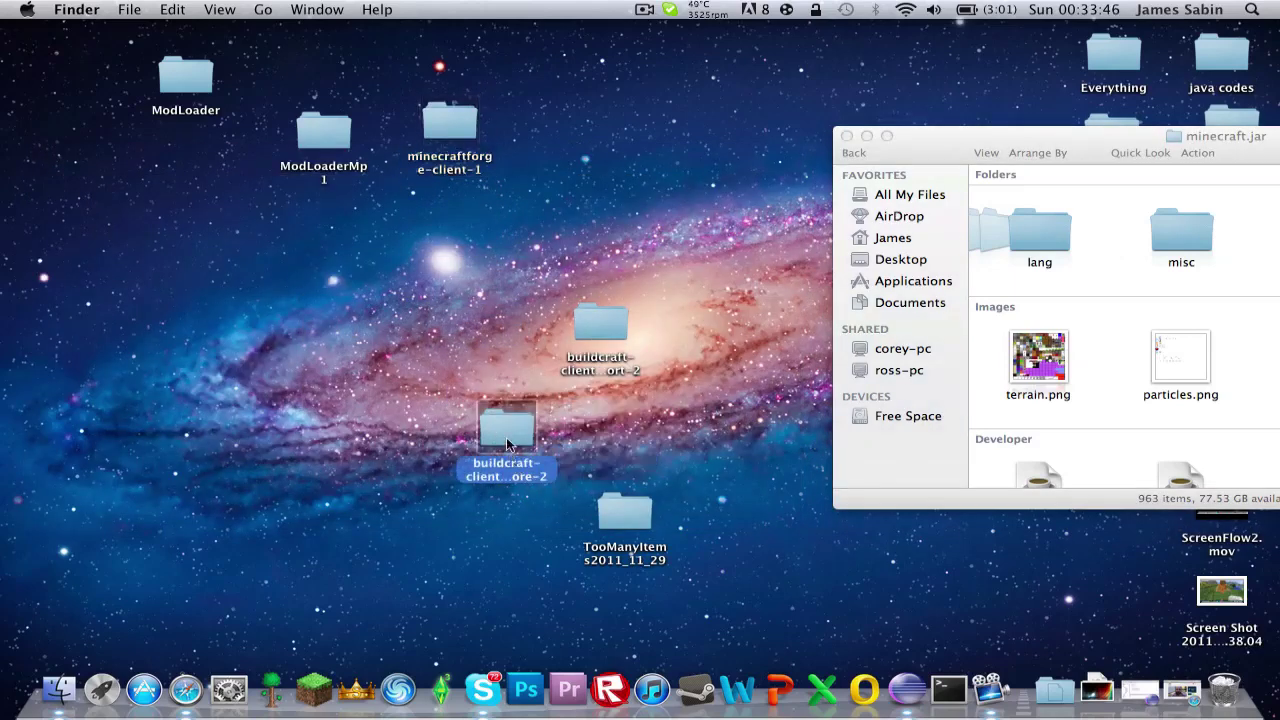
Step: Paste buildcraft-client-A-core-2's items except net into minecraft.jar, replacing the buildcraft folder
double_click(507, 440)
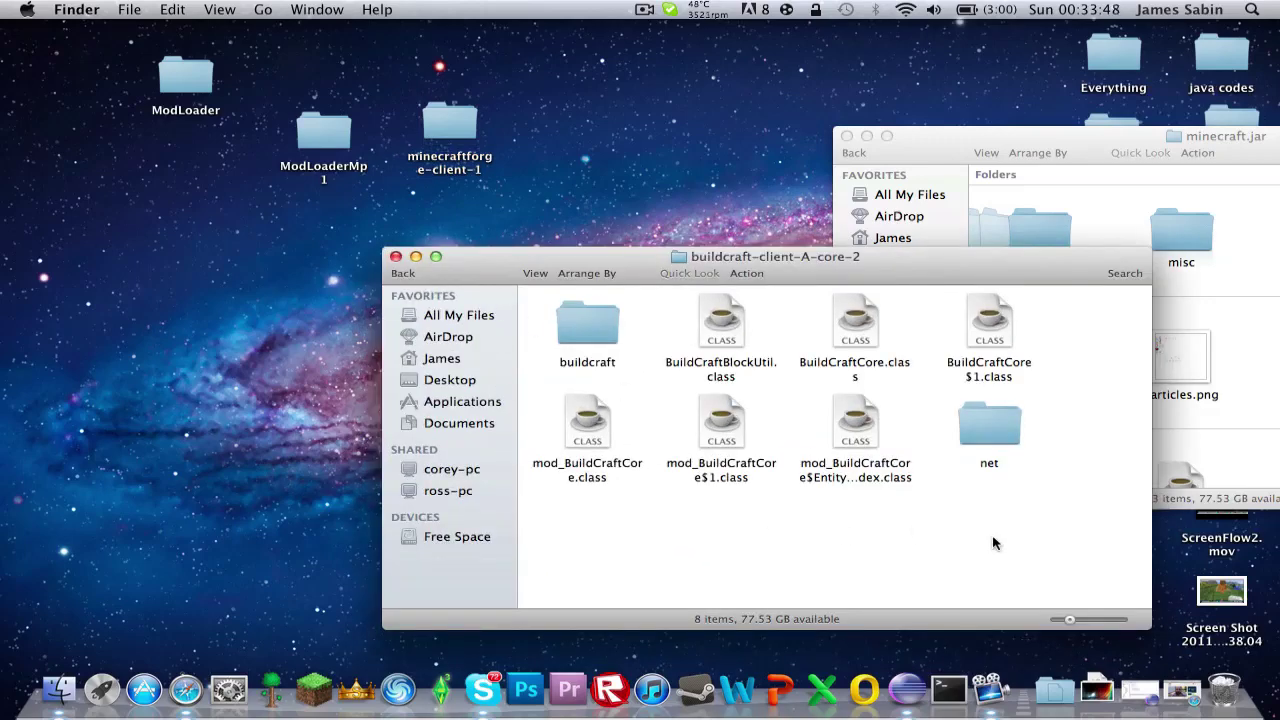
drag(535, 290, 1042, 455)
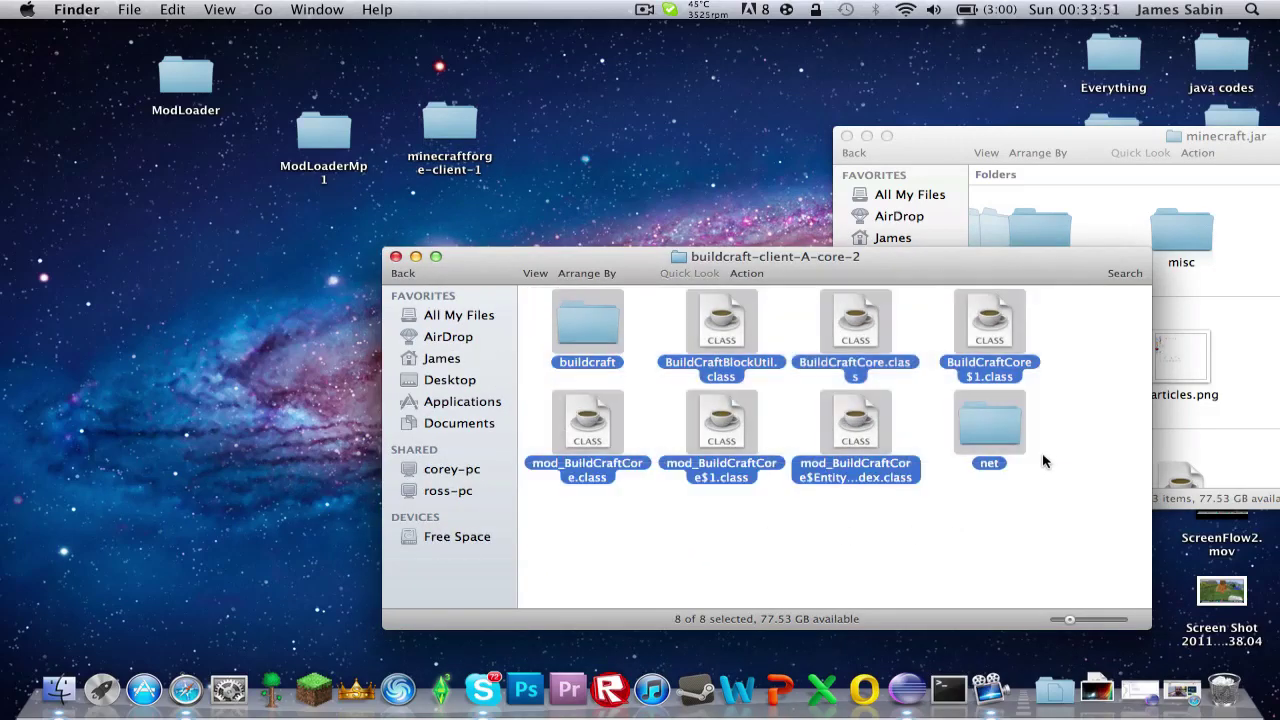
super+click(983, 447)
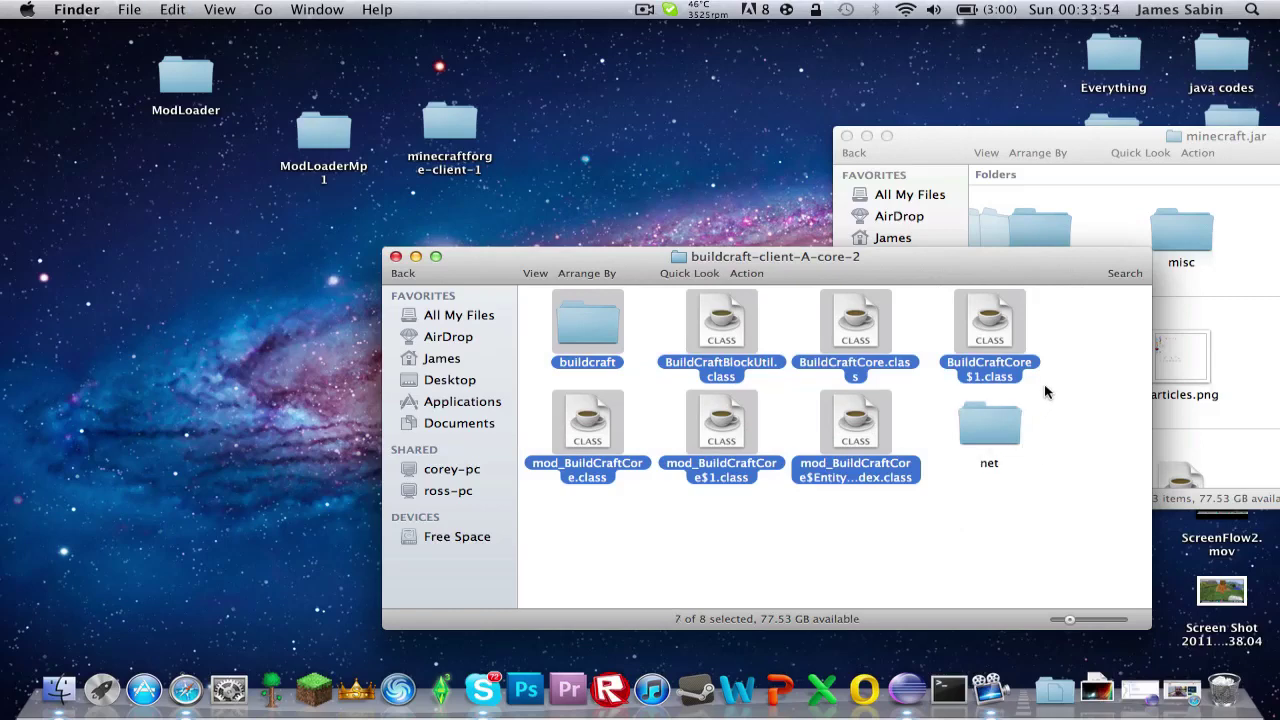
click(1096, 234)
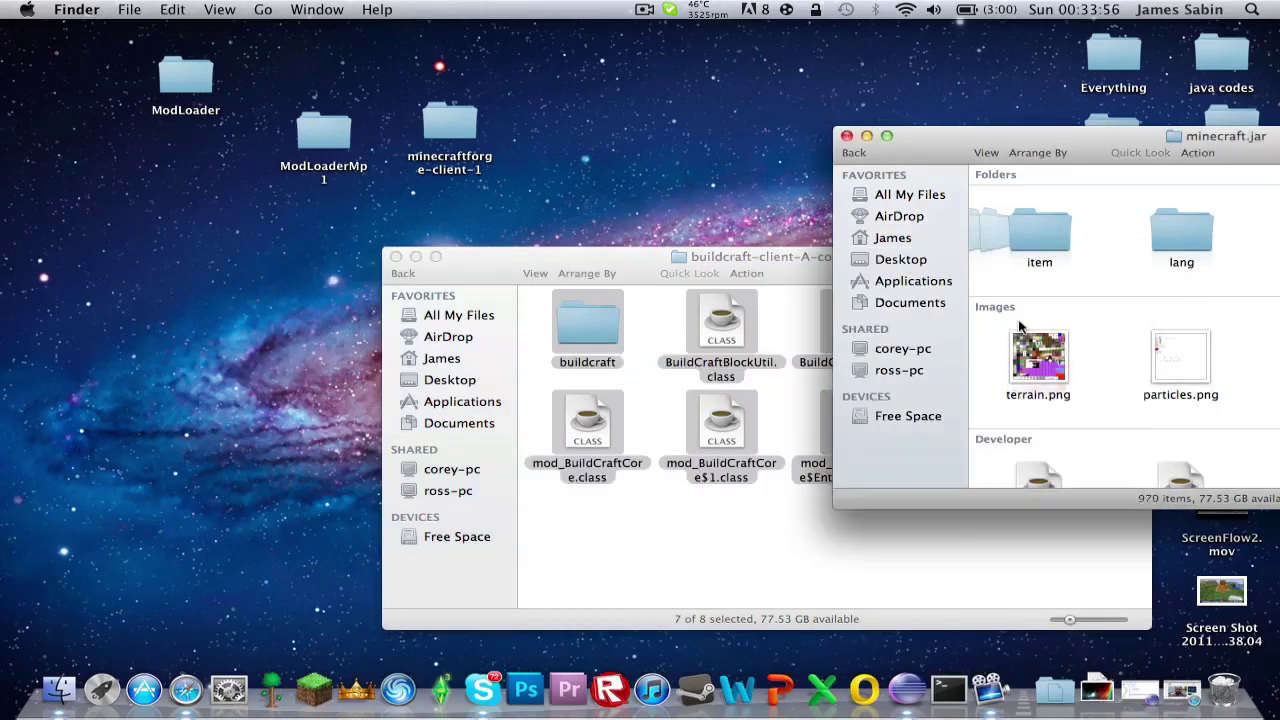
key(super+alt+v)
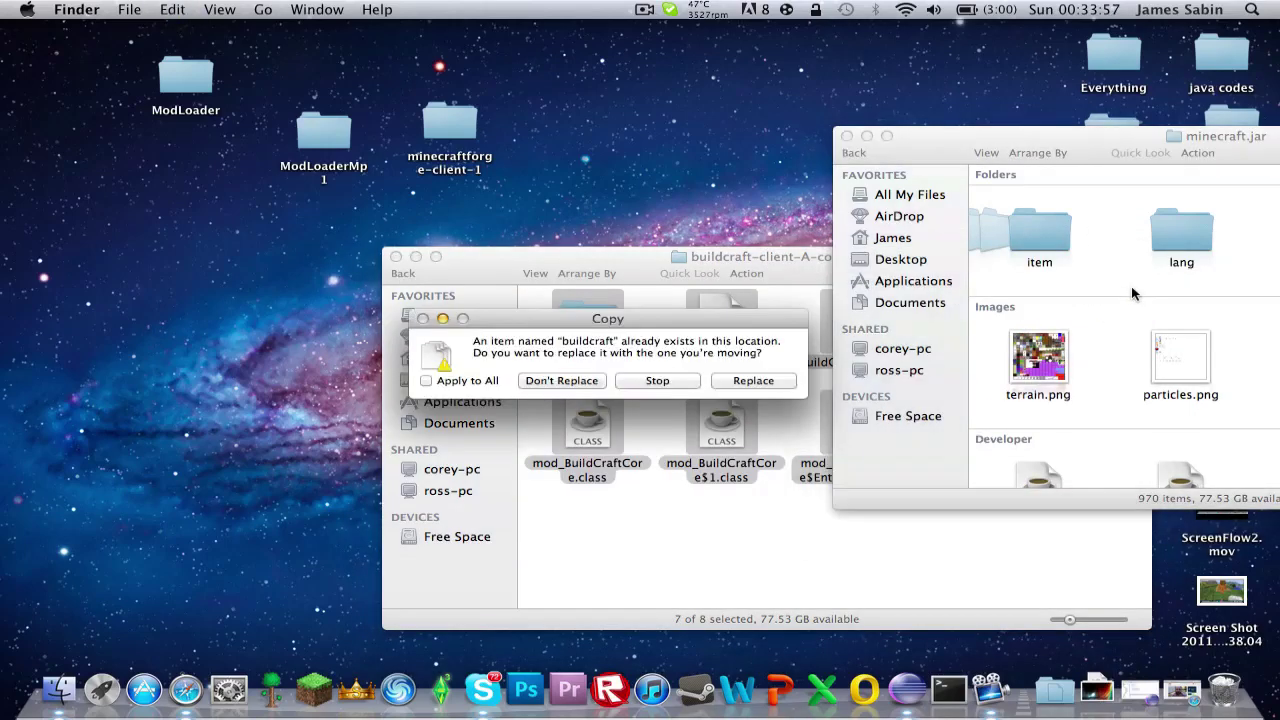
click(427, 381)
click(751, 381)
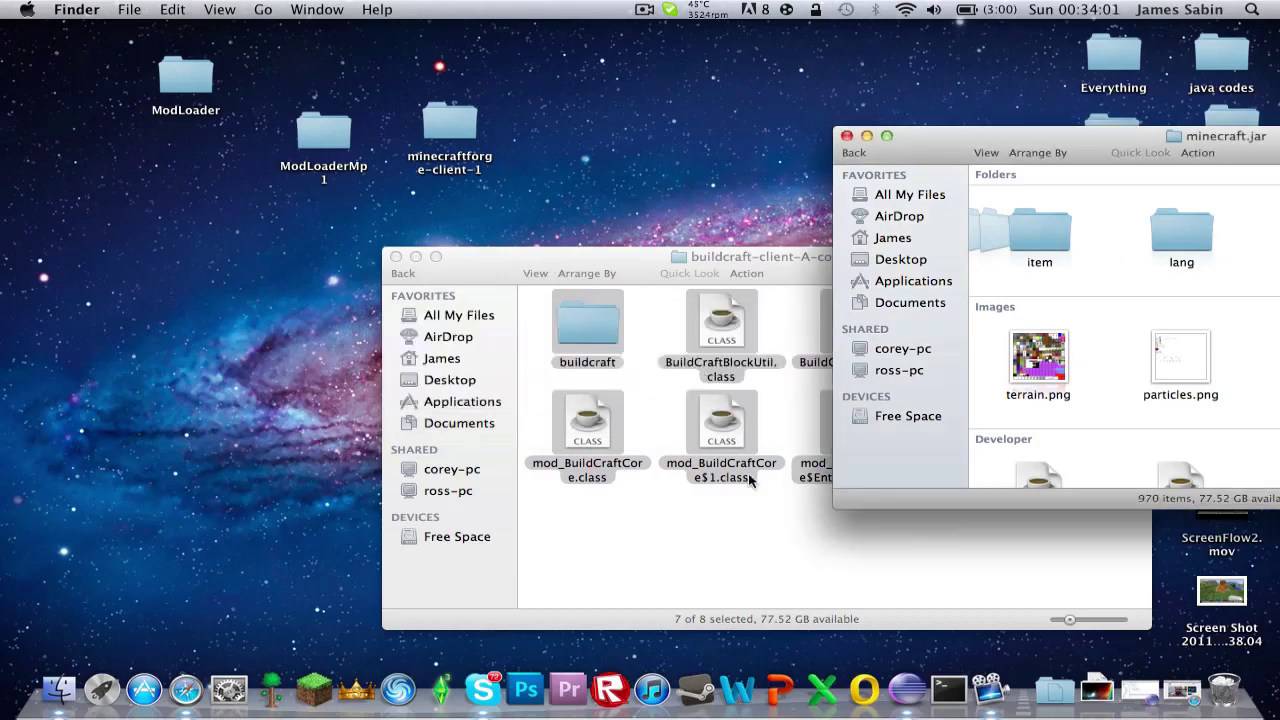
Step: Add the core mod's net/minecraft/src folder to minecraft.jar's net/minecraft folder beside client
drag(1025, 135, 715, 97)
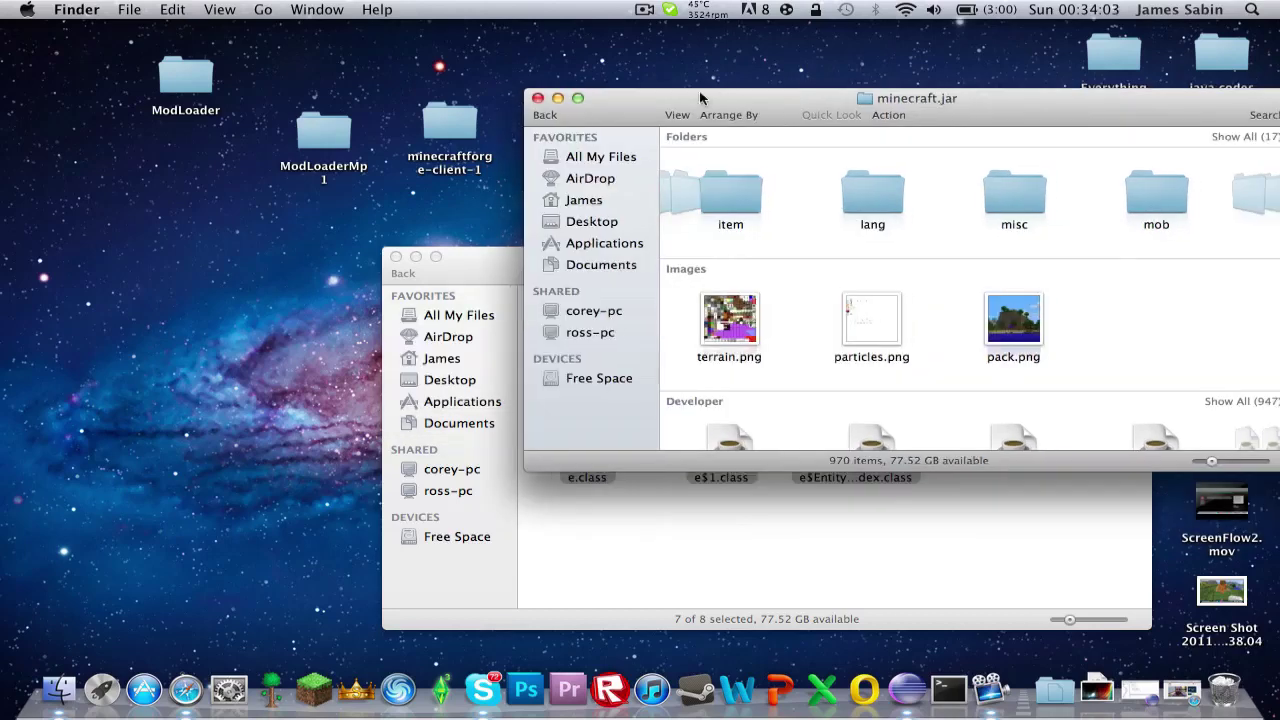
scroll(912, 144, right, 2)
double_click(1004, 183)
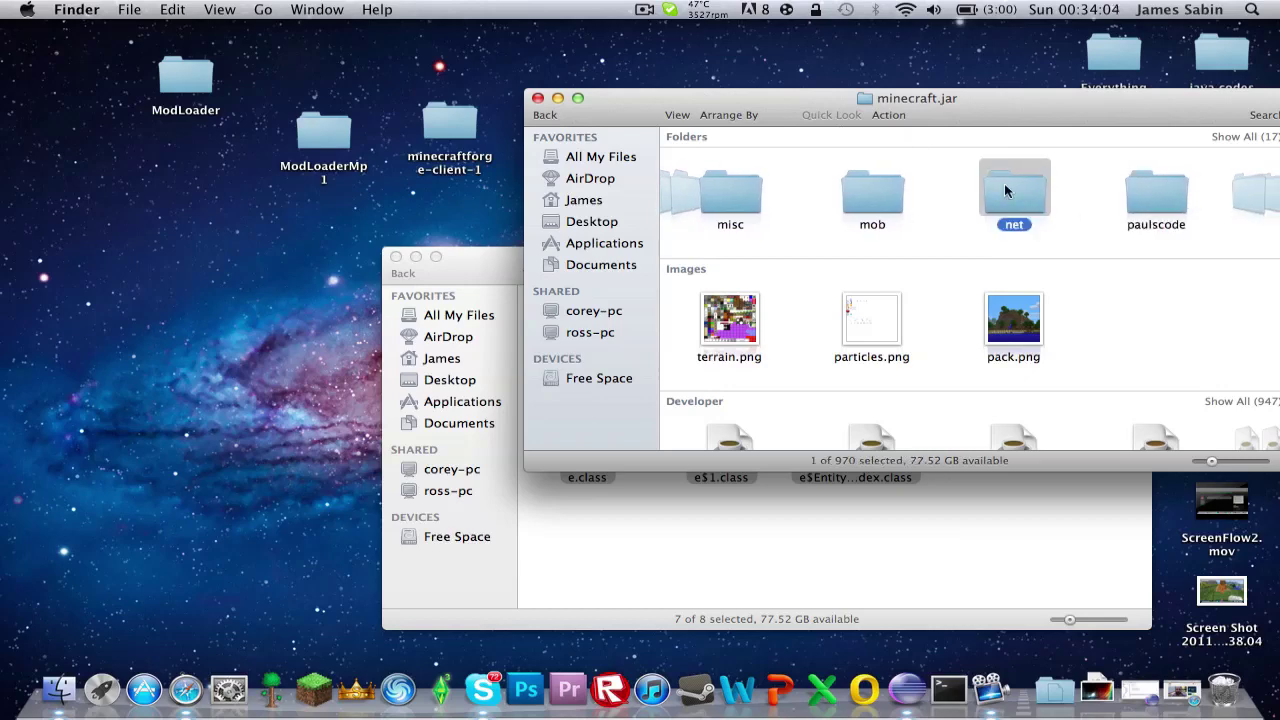
double_click(714, 158)
click(891, 535)
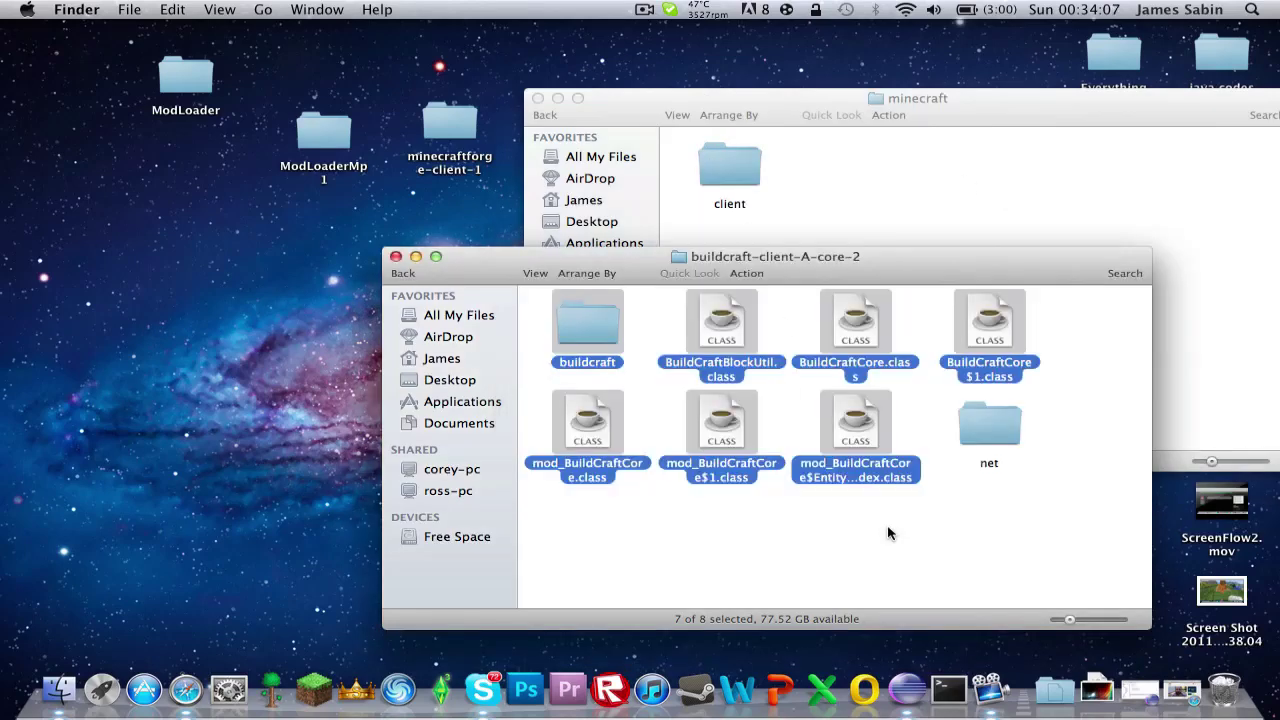
click(986, 440)
double_click(986, 440)
double_click(560, 330)
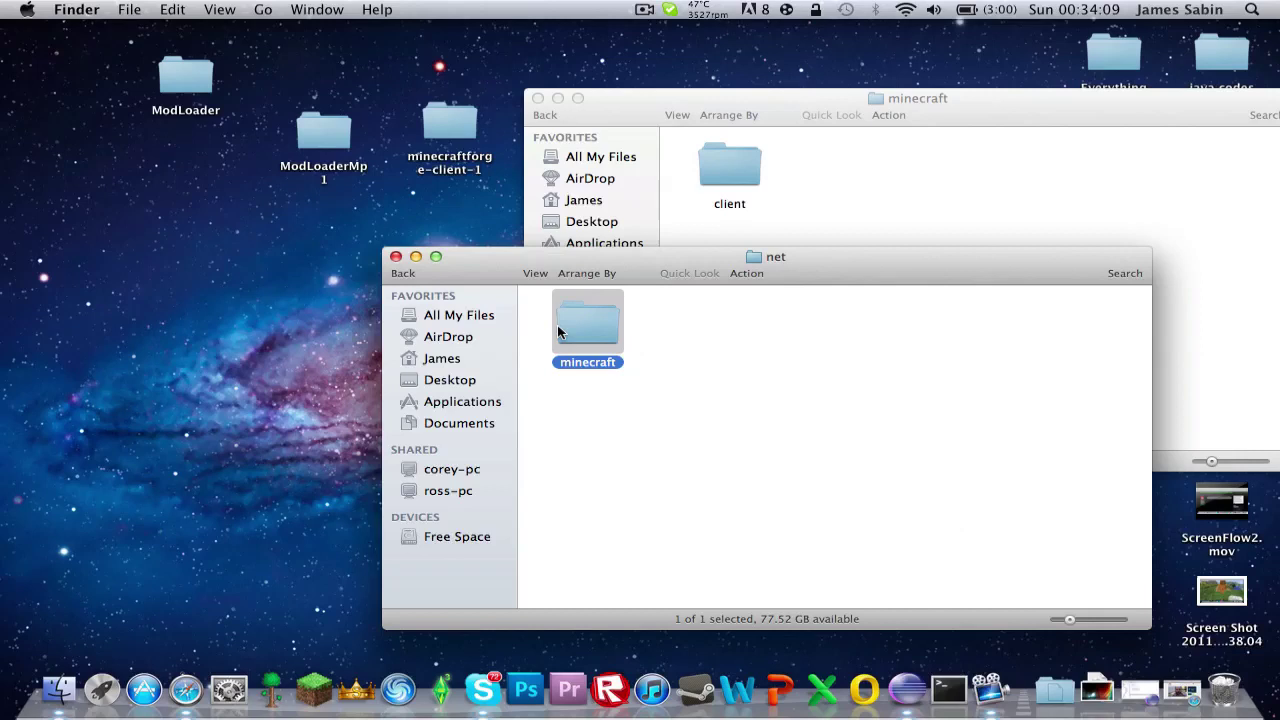
click(595, 332)
click(798, 215)
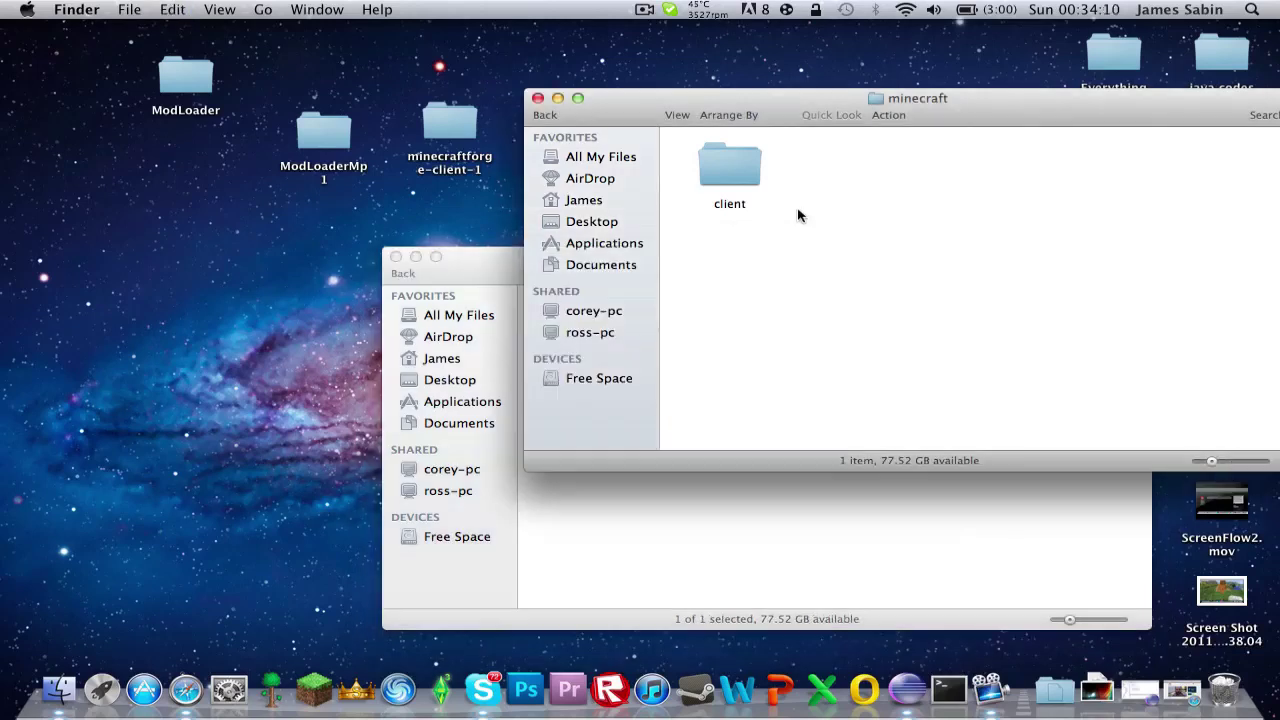
Step: Close the core mod window and move the transport folder and minecraft window aside
click(621, 565)
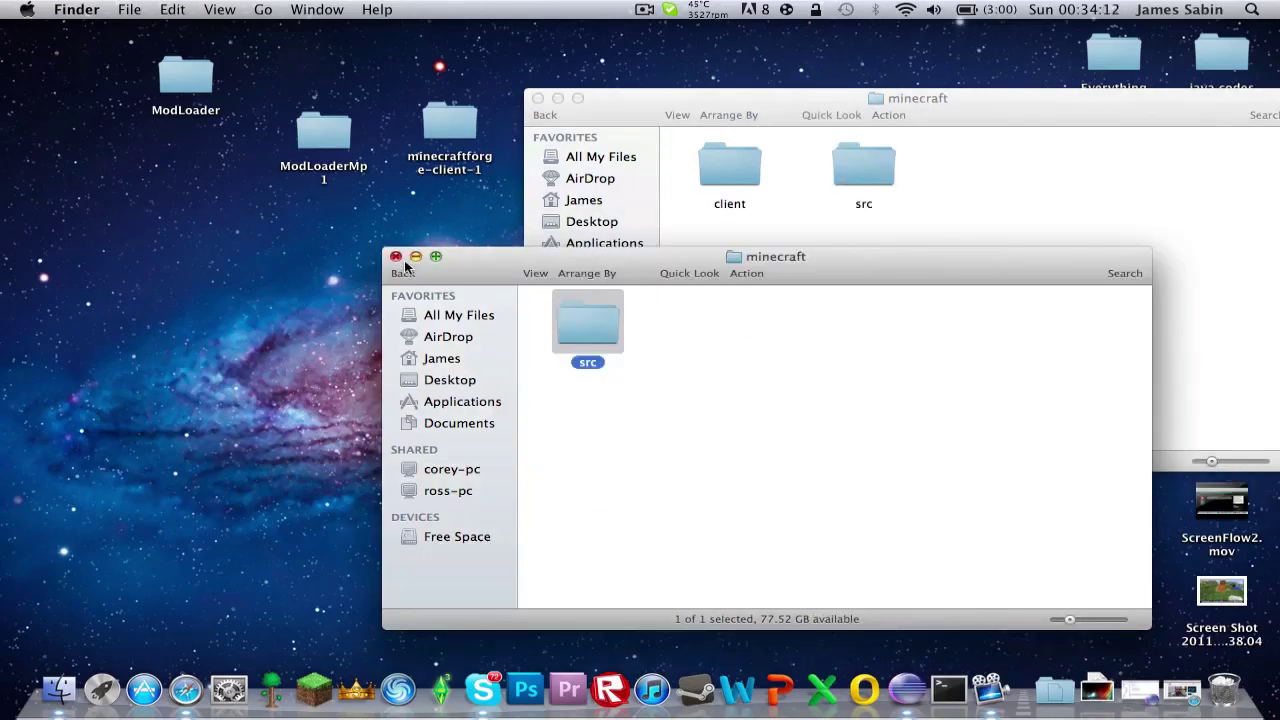
click(396, 257)
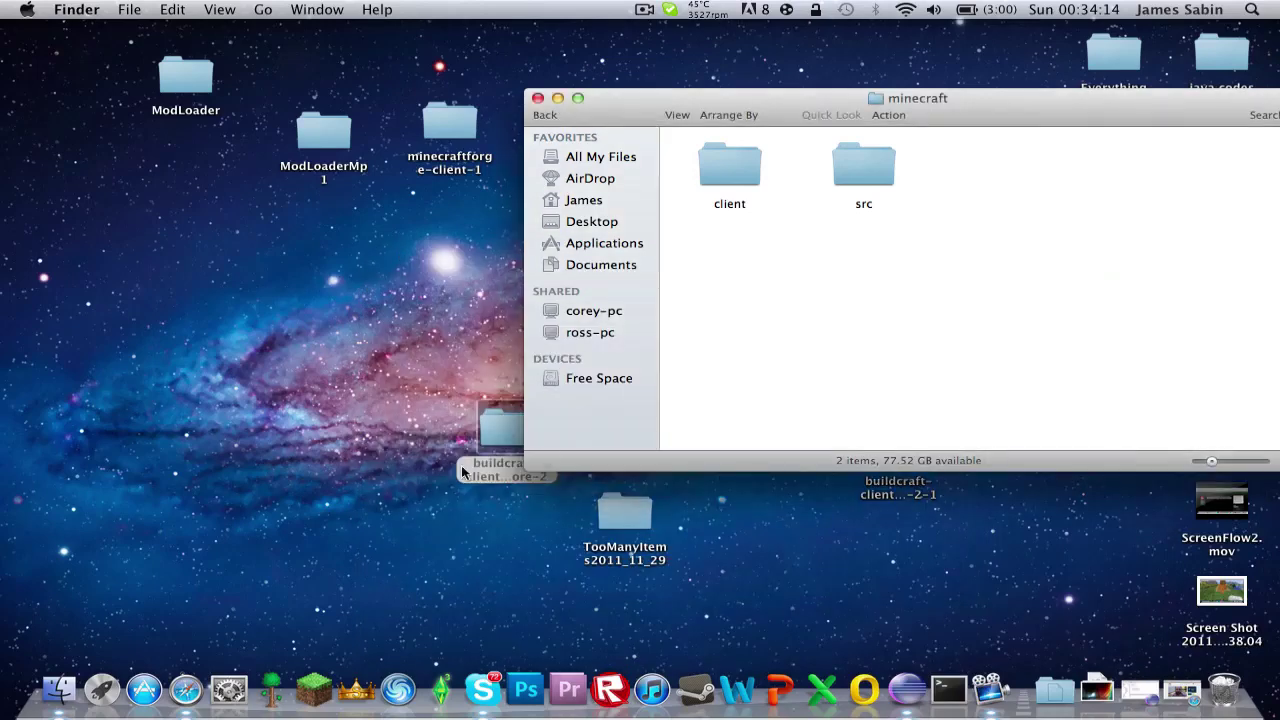
drag(494, 443, 280, 292)
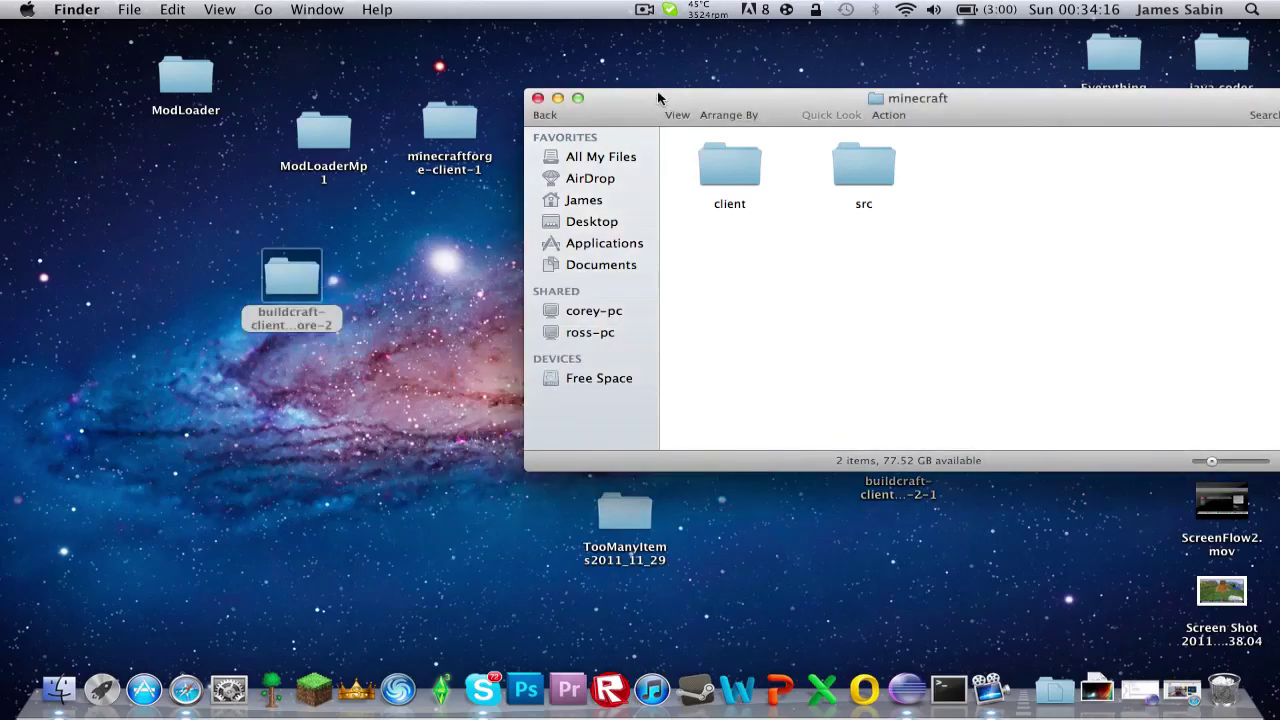
drag(652, 97, 869, 98)
Step: Try pasting the transport mod's buildcraft folder and two .class files into minecraft.jar, then cancel the clash
drag(584, 300, 360, 337)
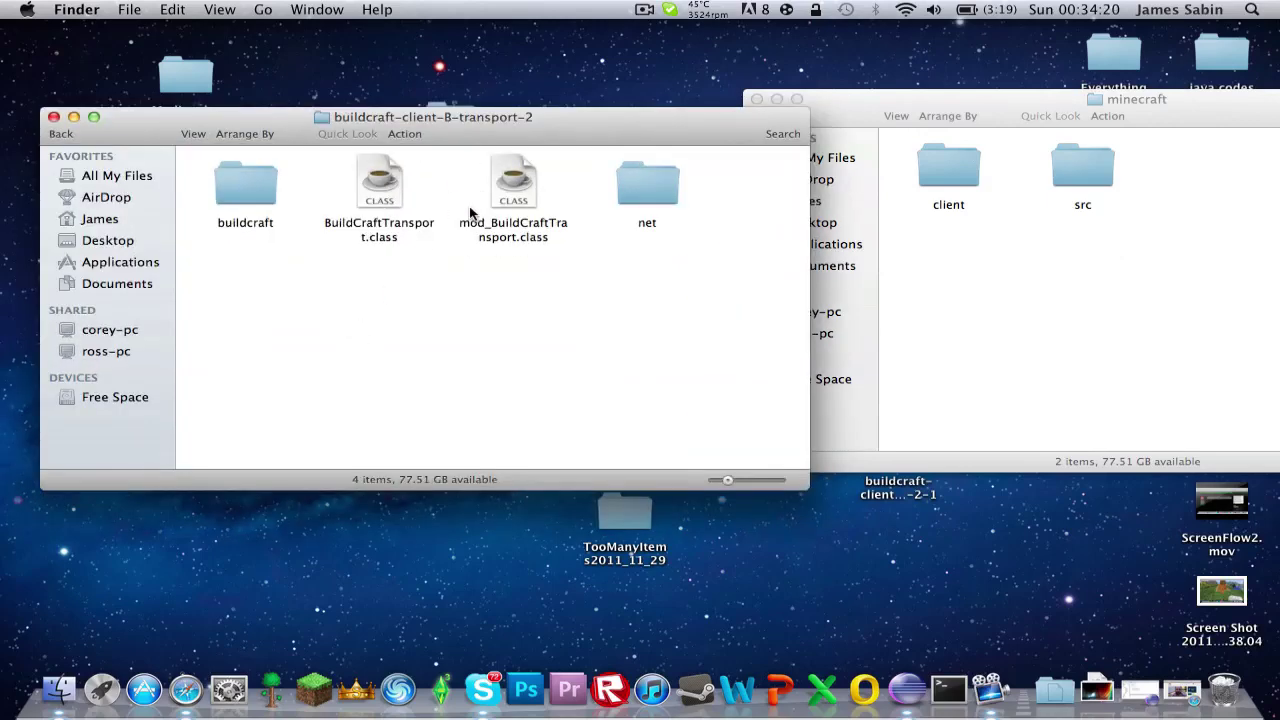
drag(216, 277, 580, 168)
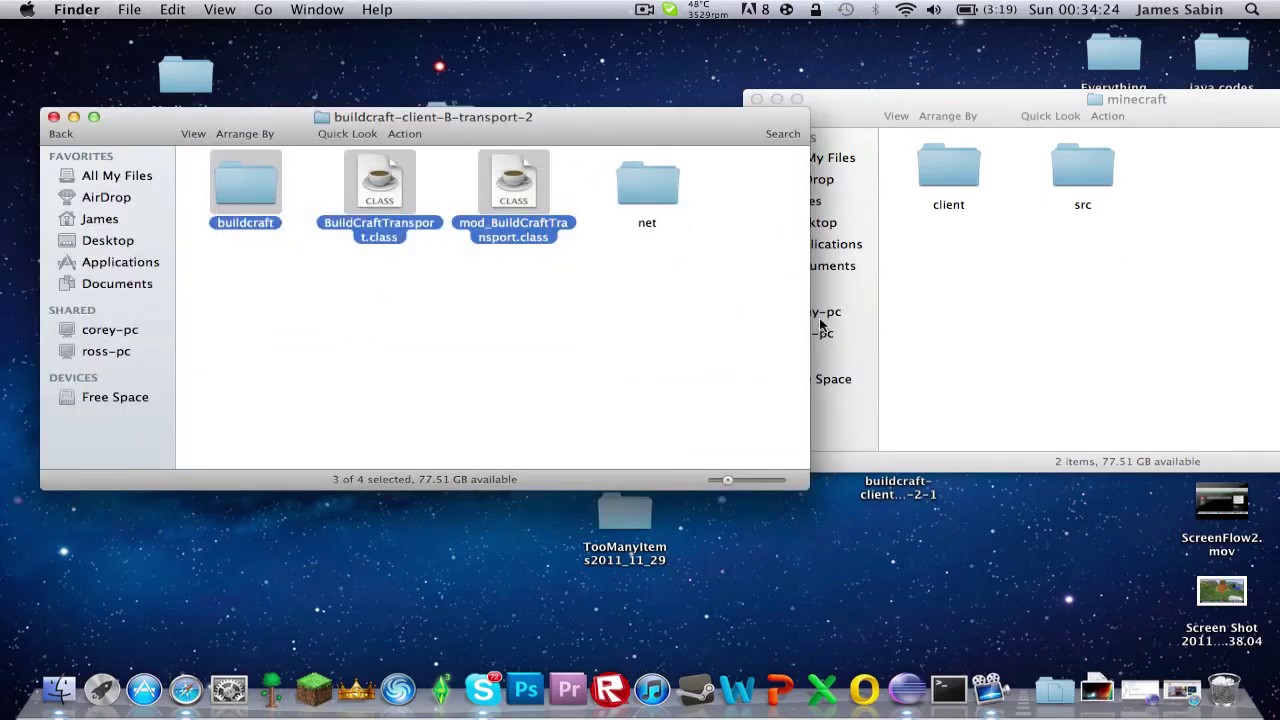
click(961, 241)
click(763, 116)
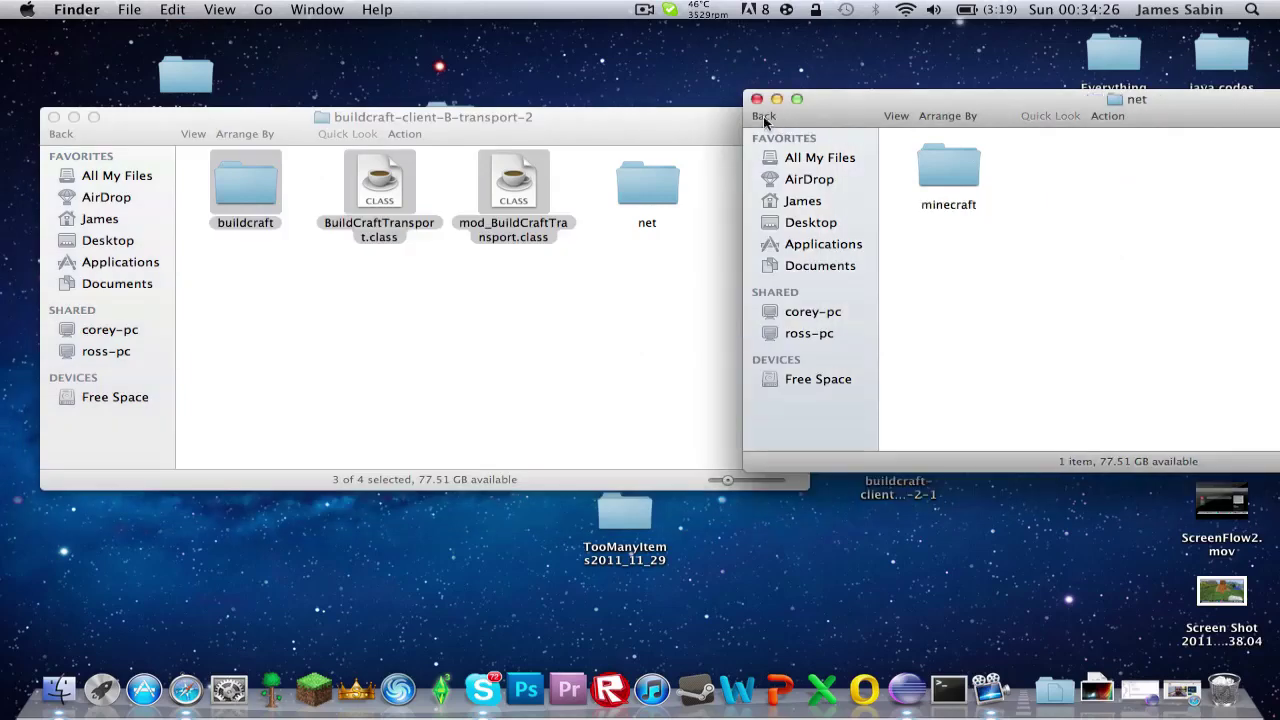
click(763, 116)
key(super+alt+v)
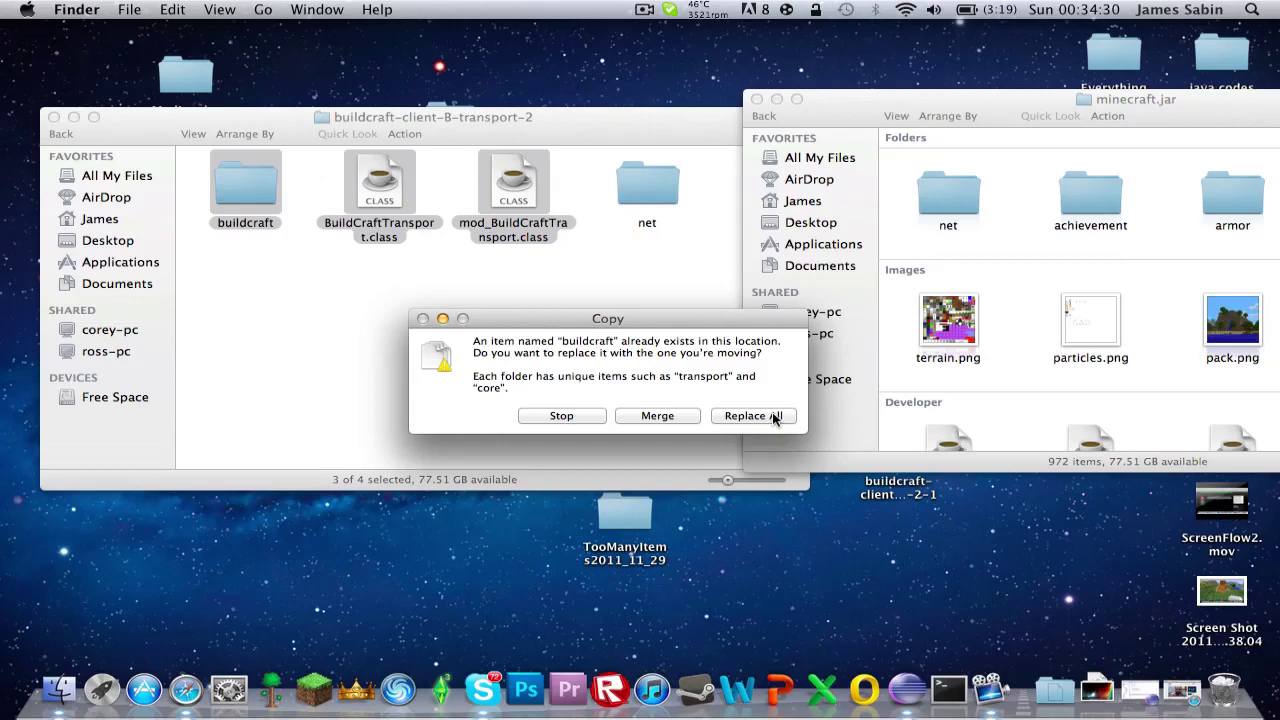
click(583, 425)
Step: Paste the transport folder into minecraft.jar's buildcraft folder beside api and core
click(349, 323)
click(323, 277)
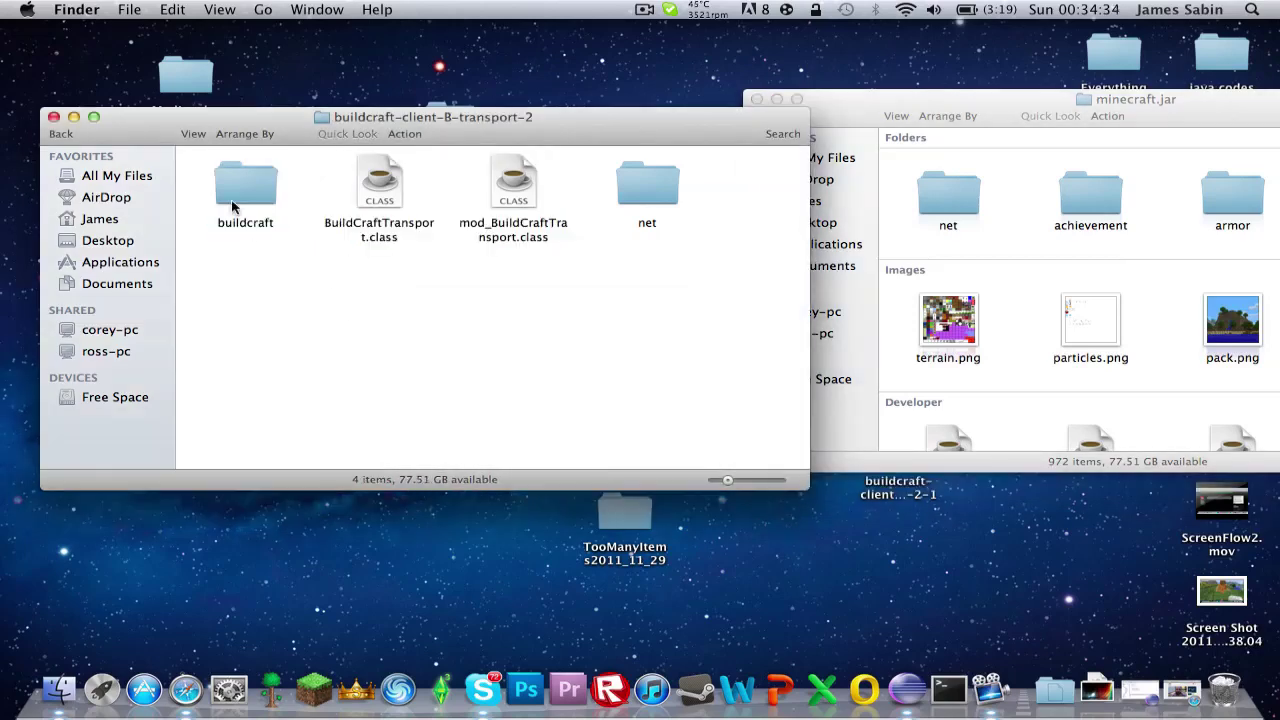
double_click(232, 206)
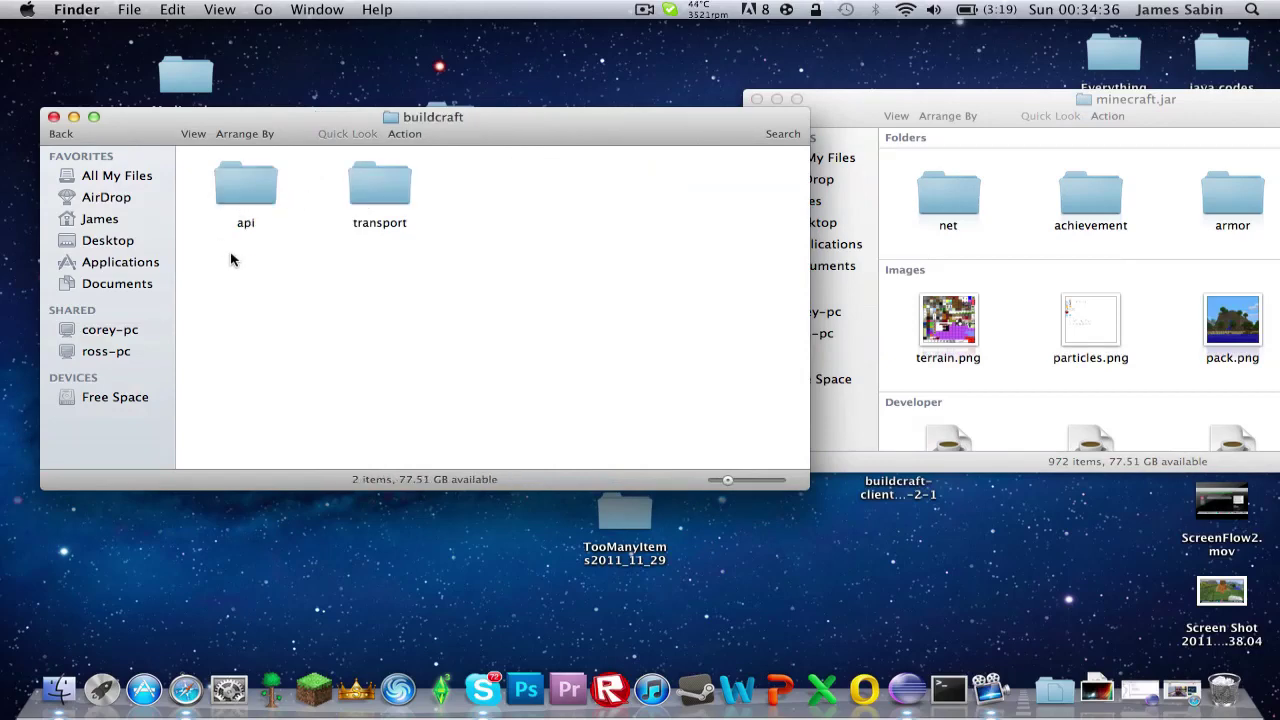
click(1182, 223)
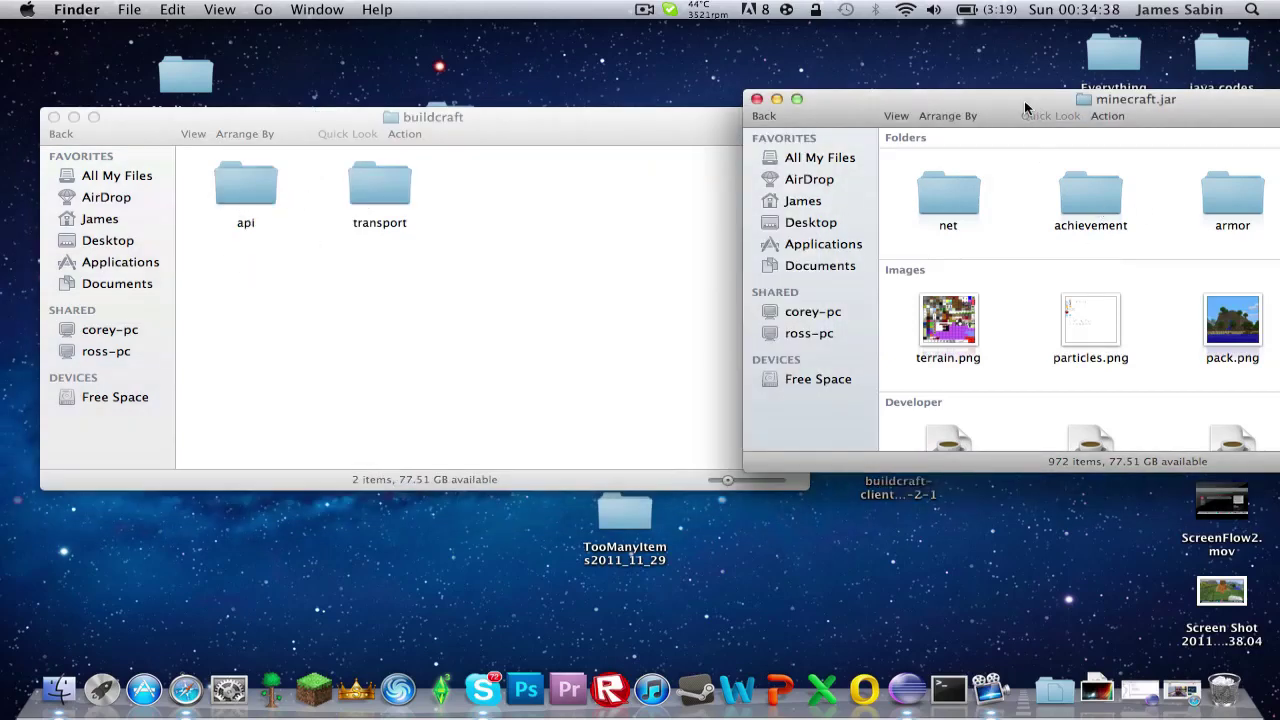
drag(1024, 100, 816, 52)
scroll(836, 119, right, 10)
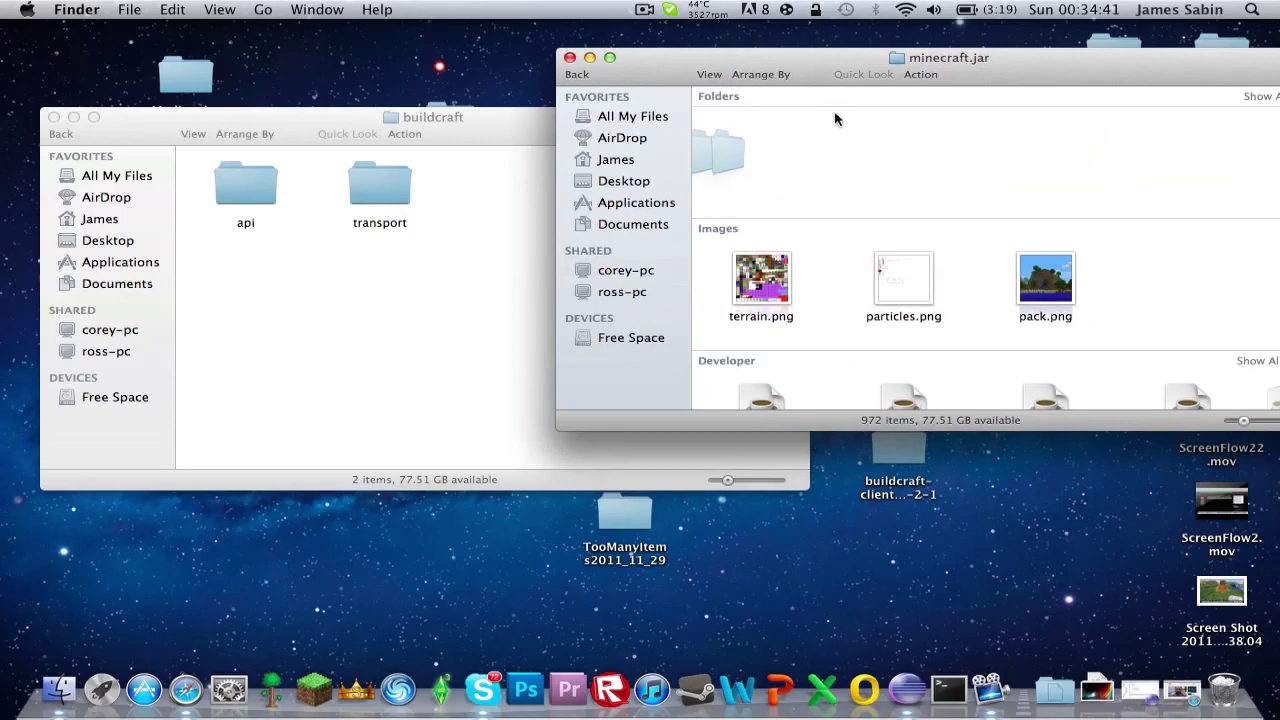
double_click(1045, 158)
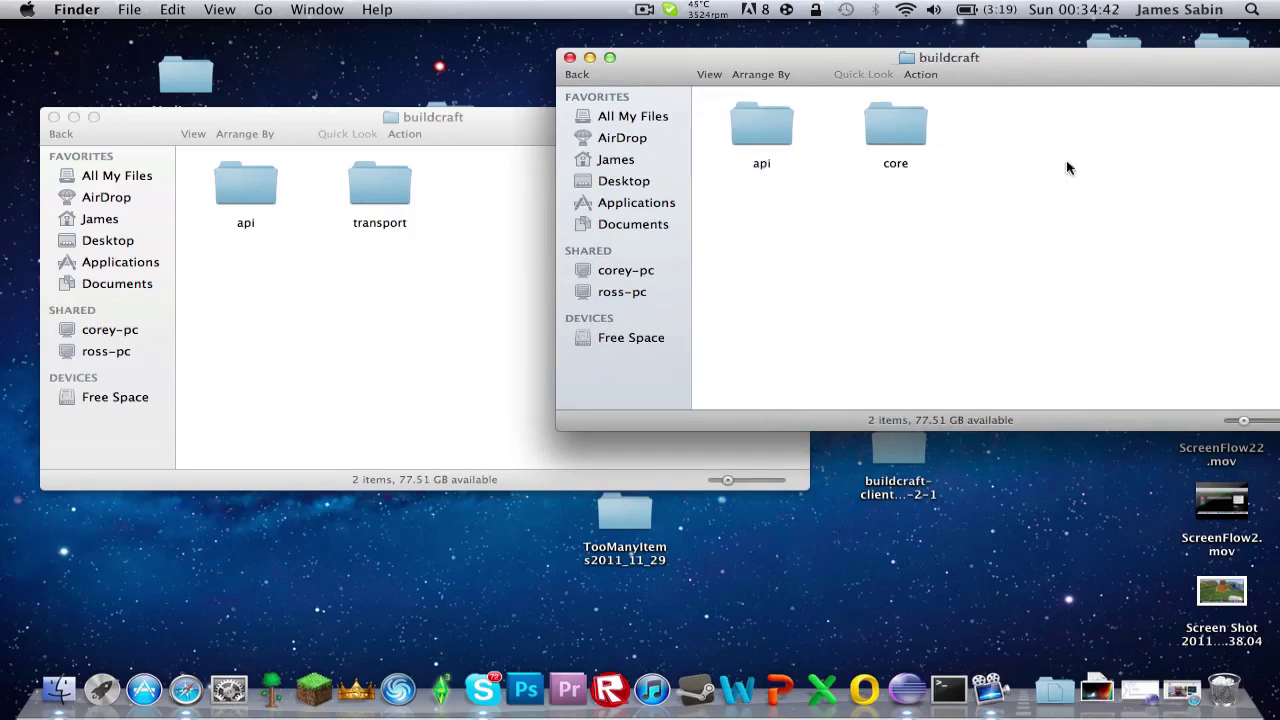
click(376, 159)
click(410, 199)
click(1021, 225)
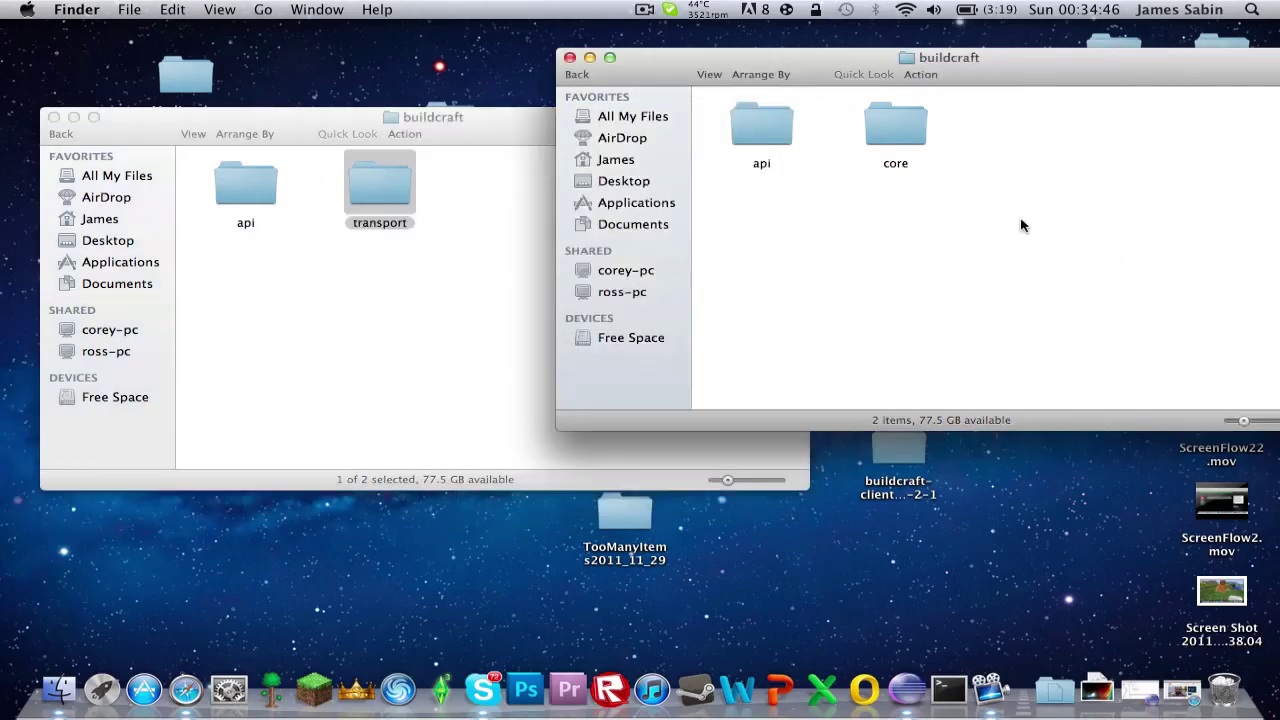
key(super+v)
Step: Select the transport mod's two BuildCraft .class files and return to minecraft.jar's top level
click(67, 133)
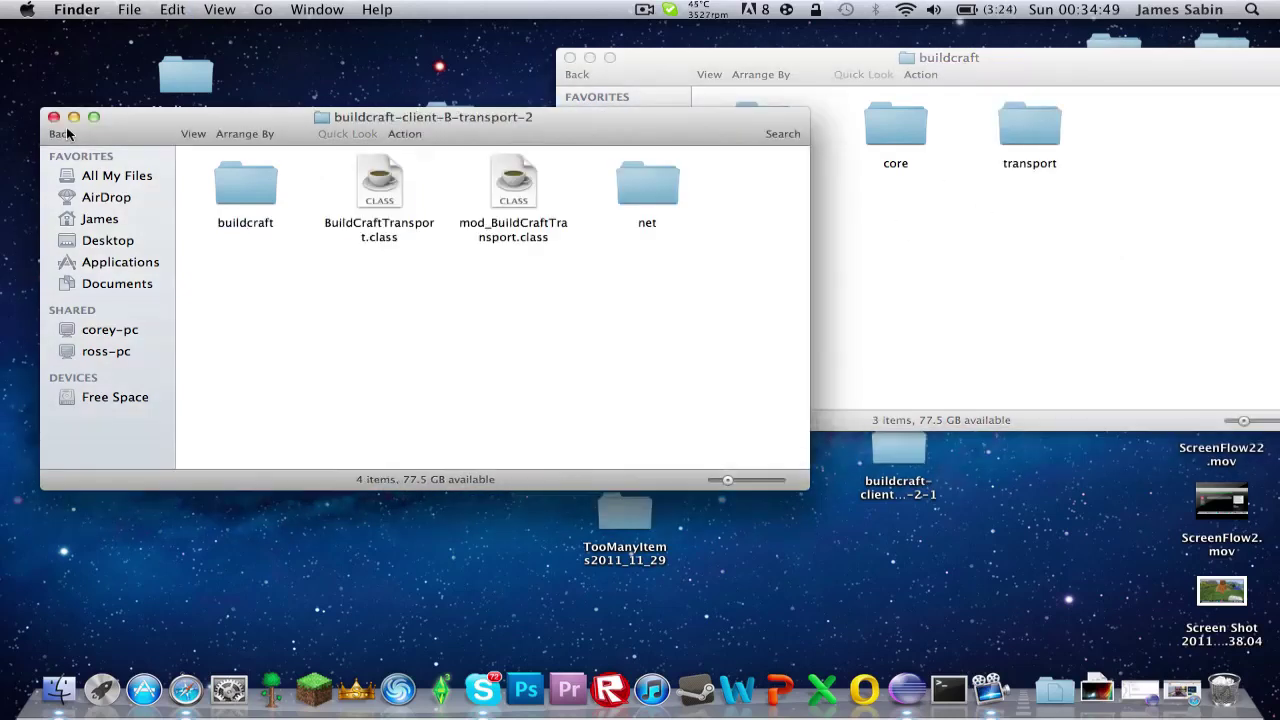
drag(355, 276, 549, 176)
click(648, 70)
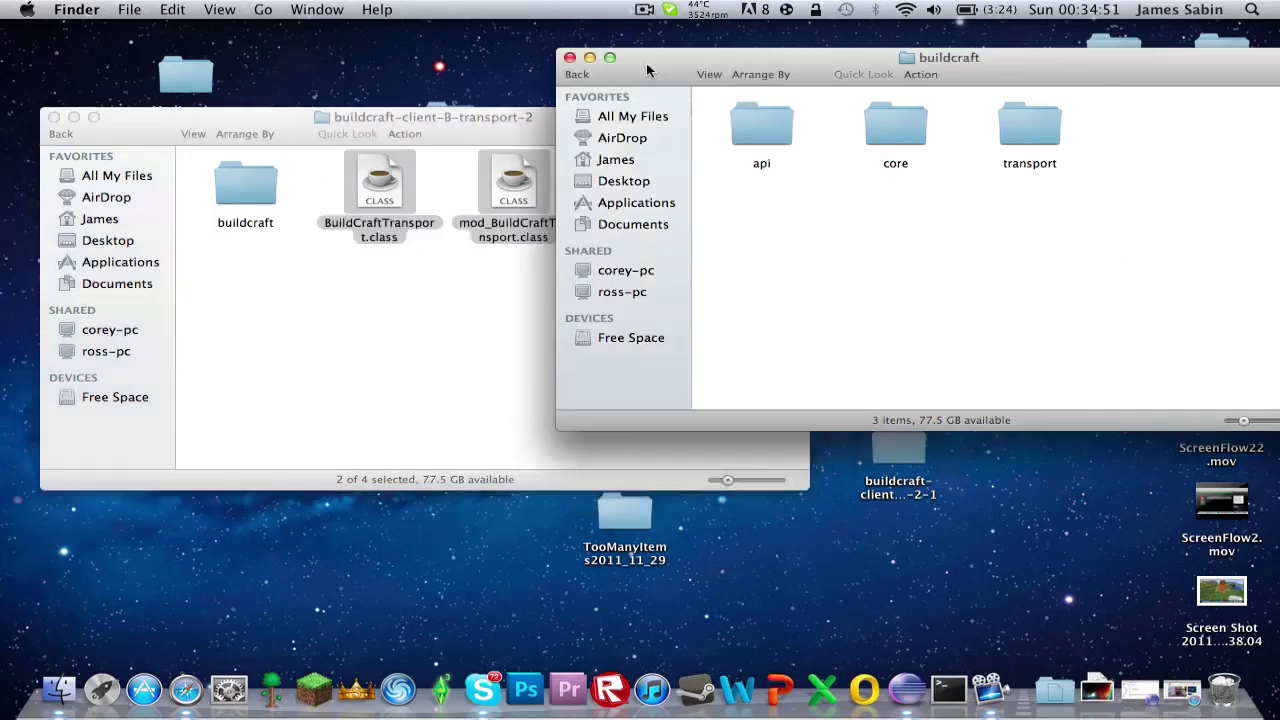
click(583, 78)
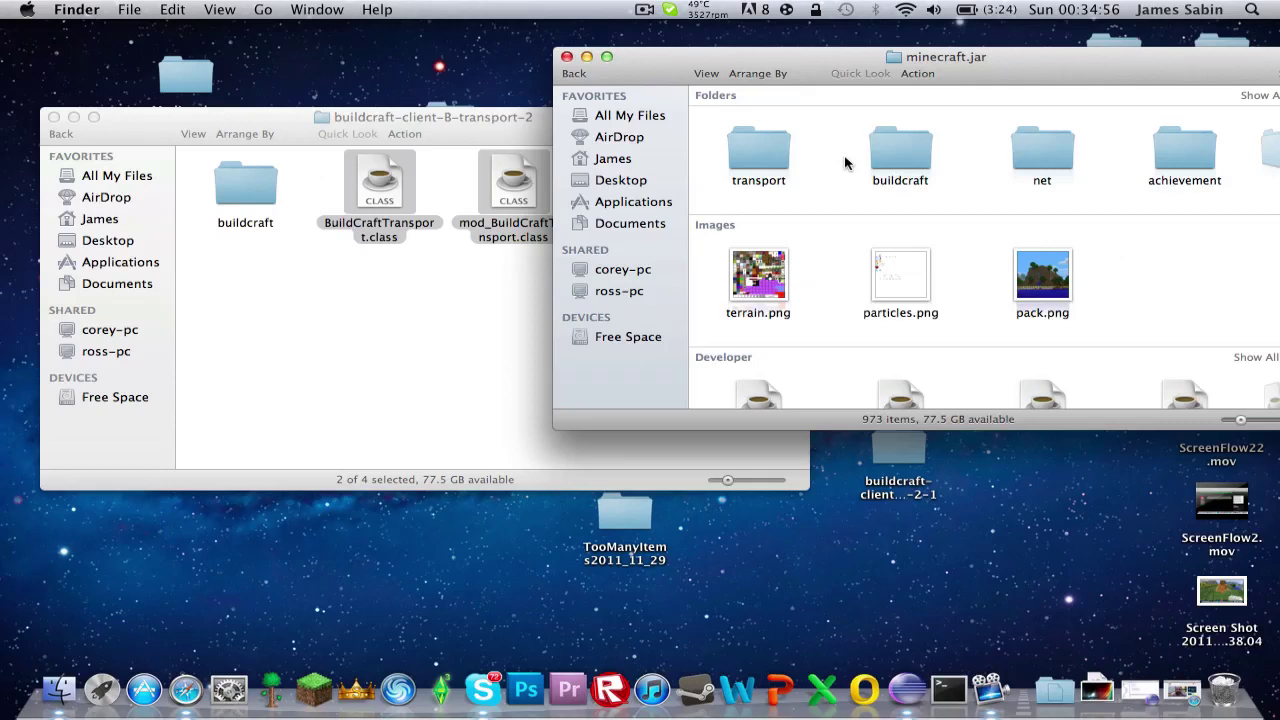
scroll(845, 163, right, 3)
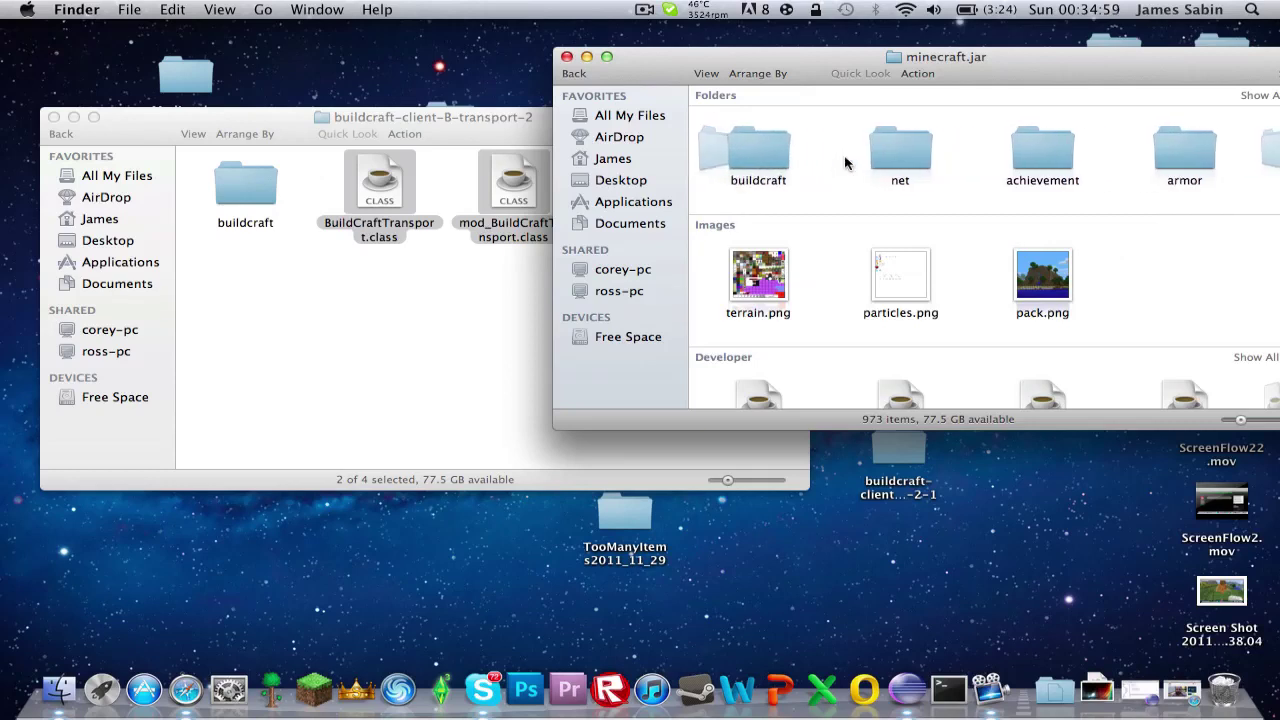
scroll(845, 163, right, 10)
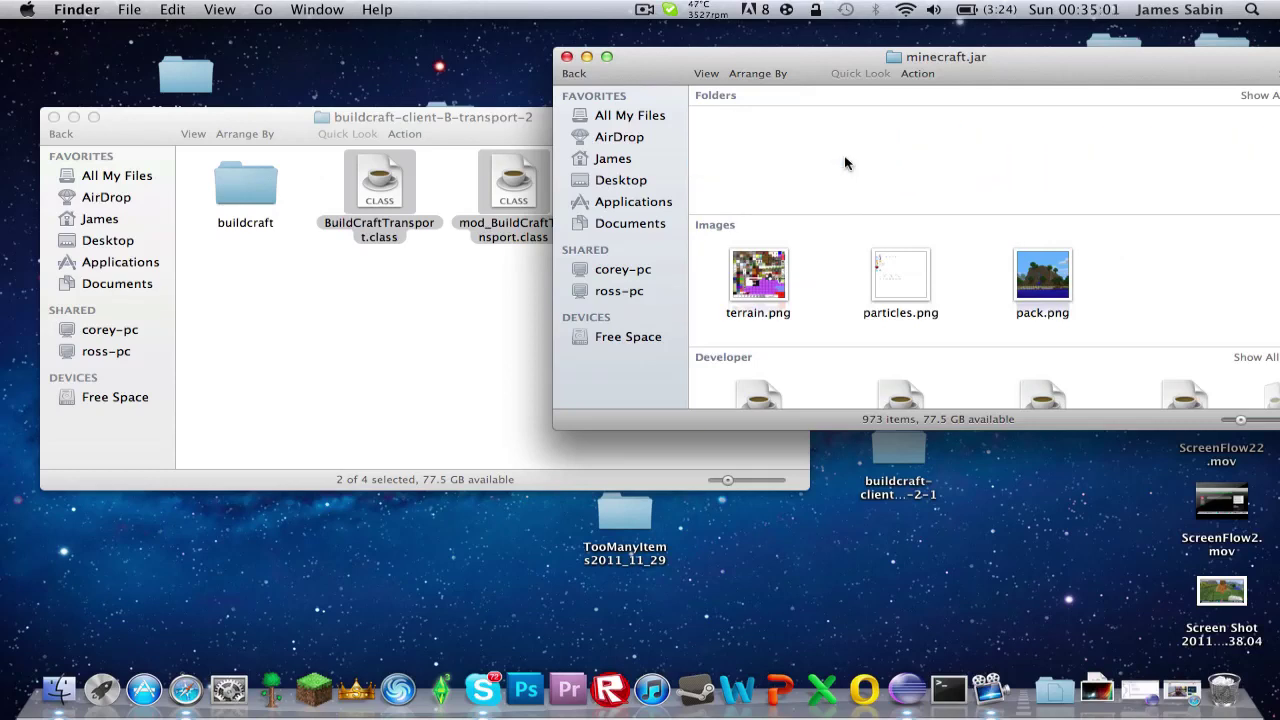
scroll(845, 163, left, 10)
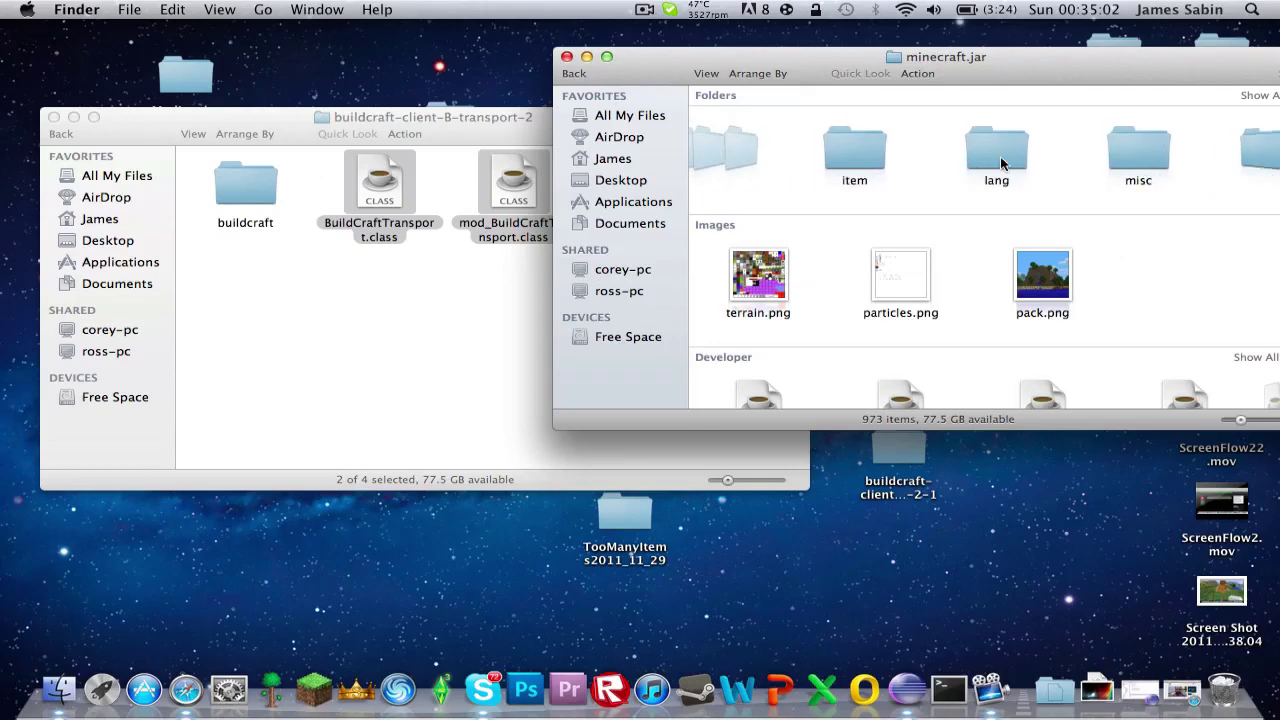
scroll(1000, 156, left, 8)
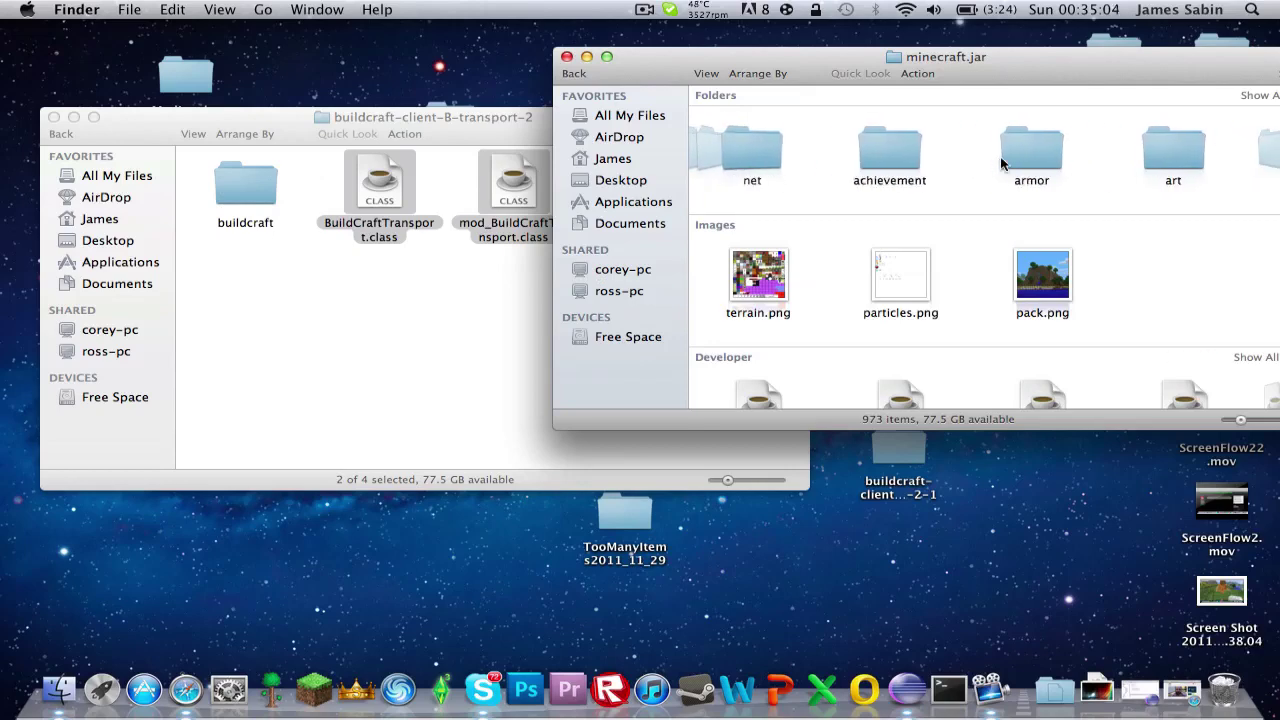
scroll(1000, 156, left, 3)
Step: Open minecraft.jar's net folder and the transport mod's net/minecraft/src/buildcraft folder
double_click(1045, 150)
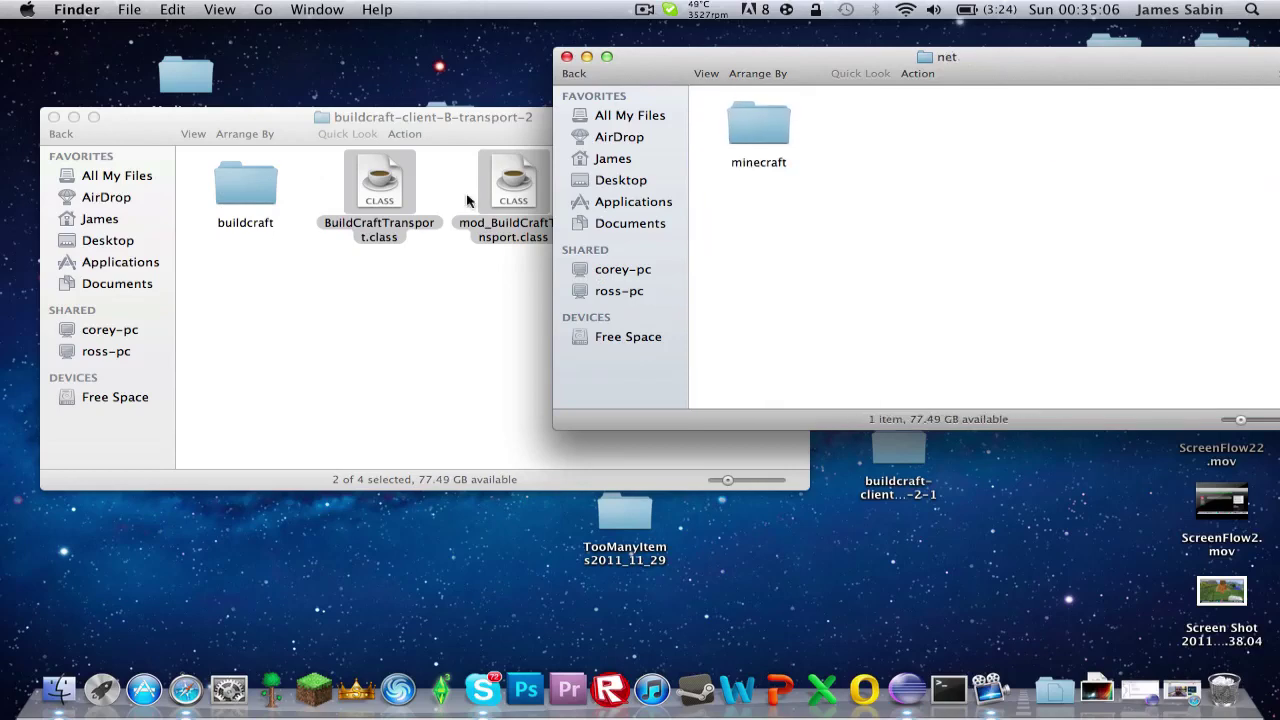
drag(466, 200, 580, 270)
double_click(663, 207)
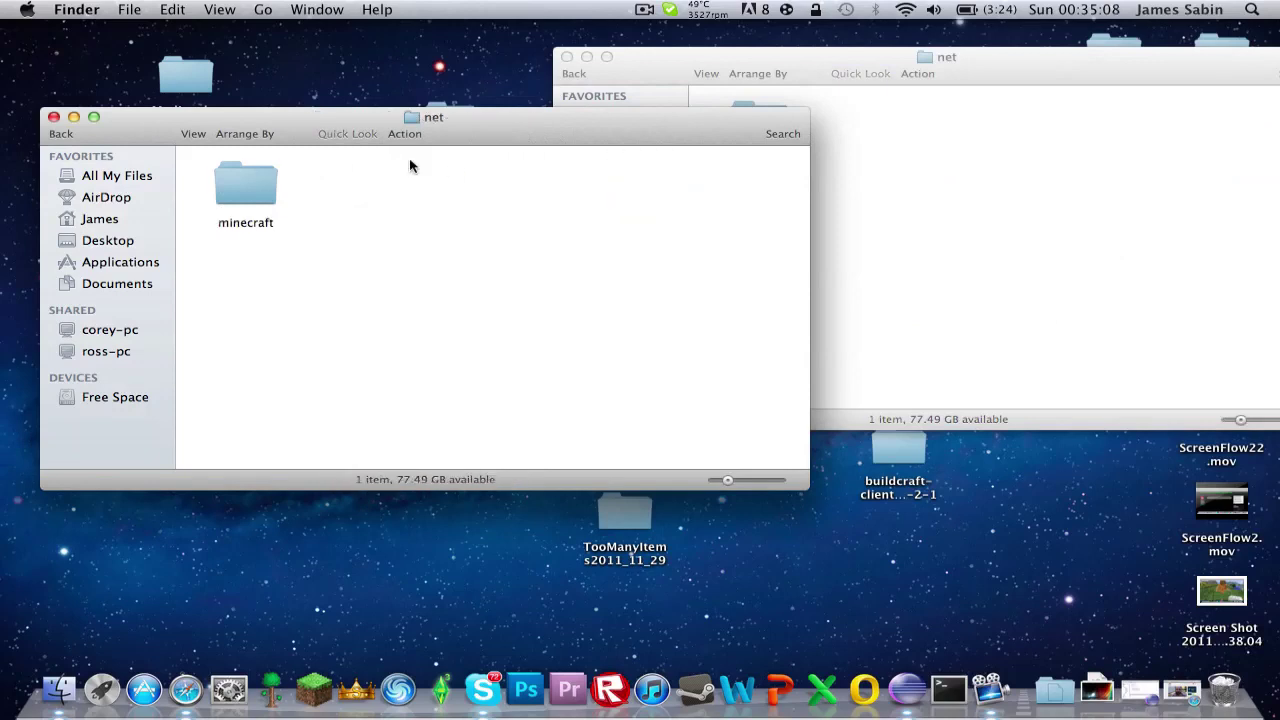
double_click(240, 165)
double_click(242, 178)
click(255, 186)
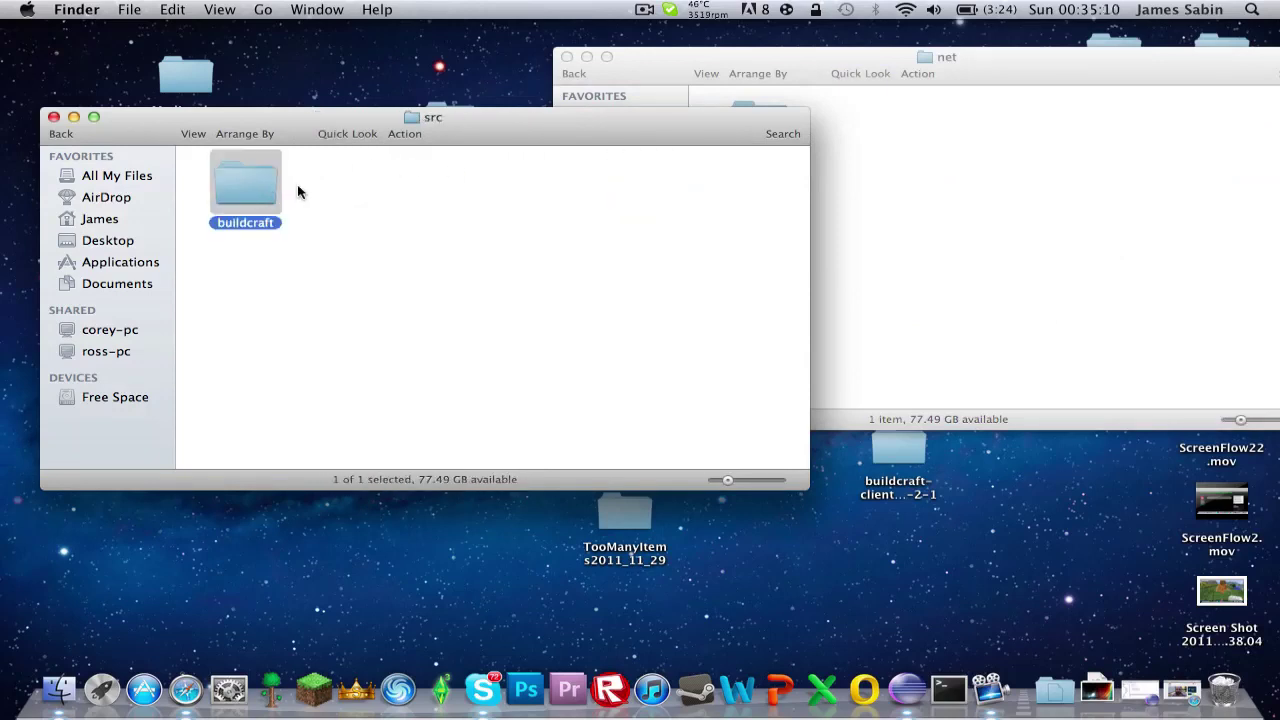
double_click(240, 198)
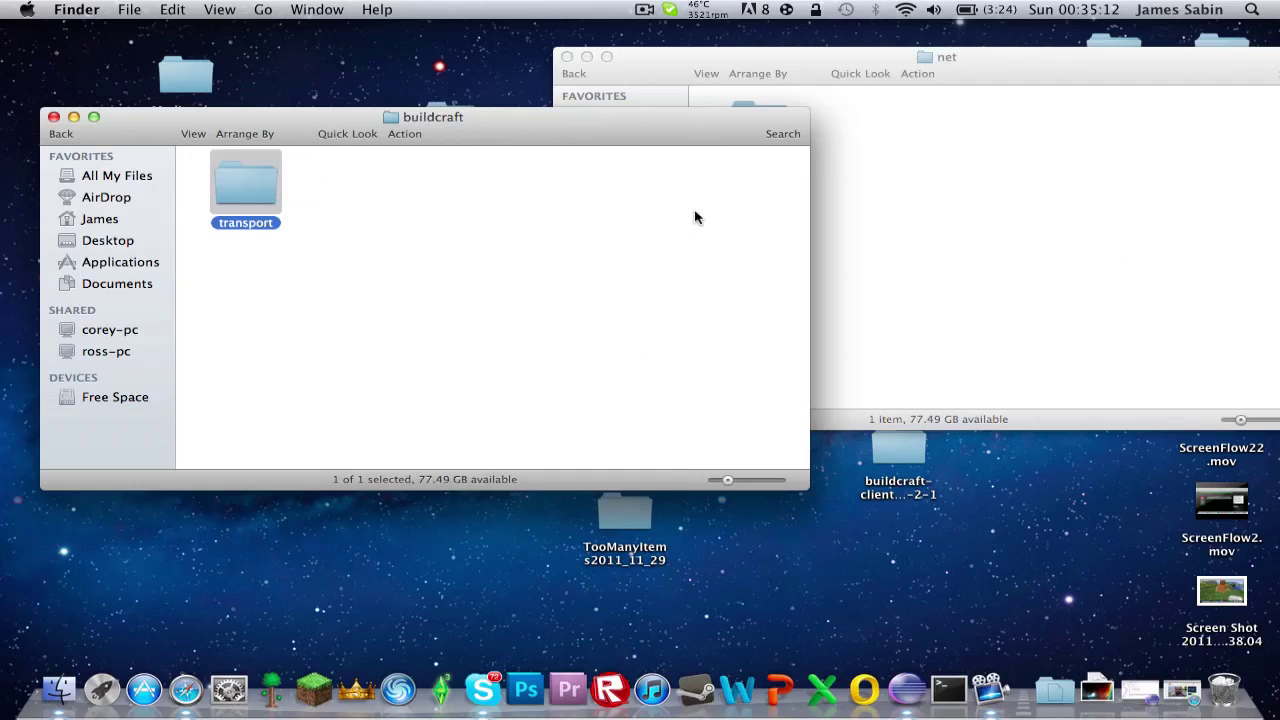
Step: Paste transport into minecraft.jar's net/minecraft/src/buildcraft folder beside core
click(1003, 197)
double_click(768, 136)
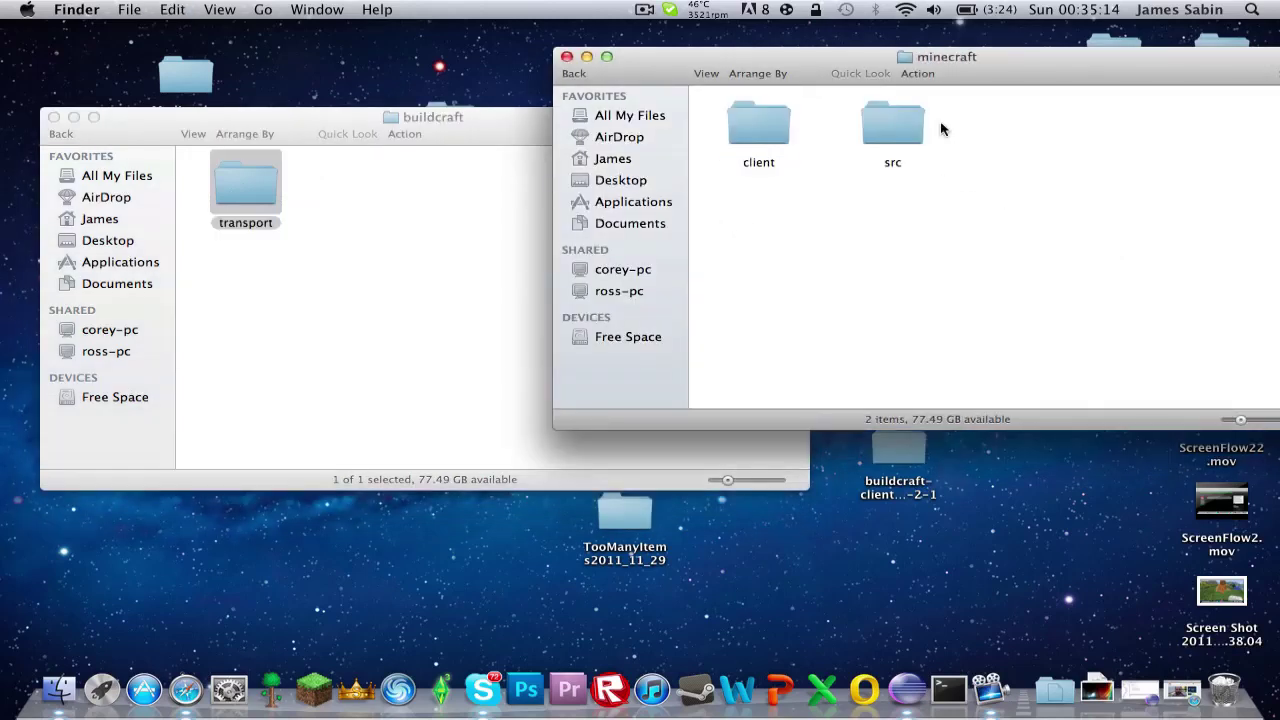
double_click(893, 122)
double_click(758, 125)
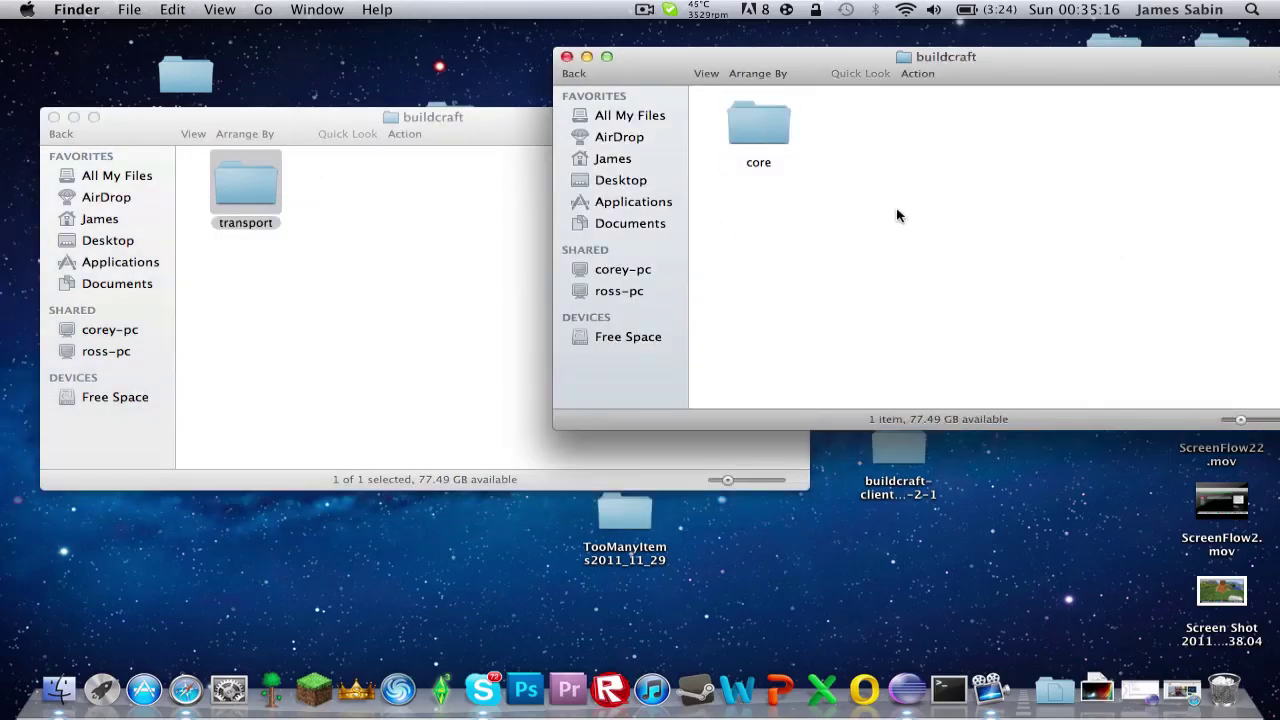
key(super+v)
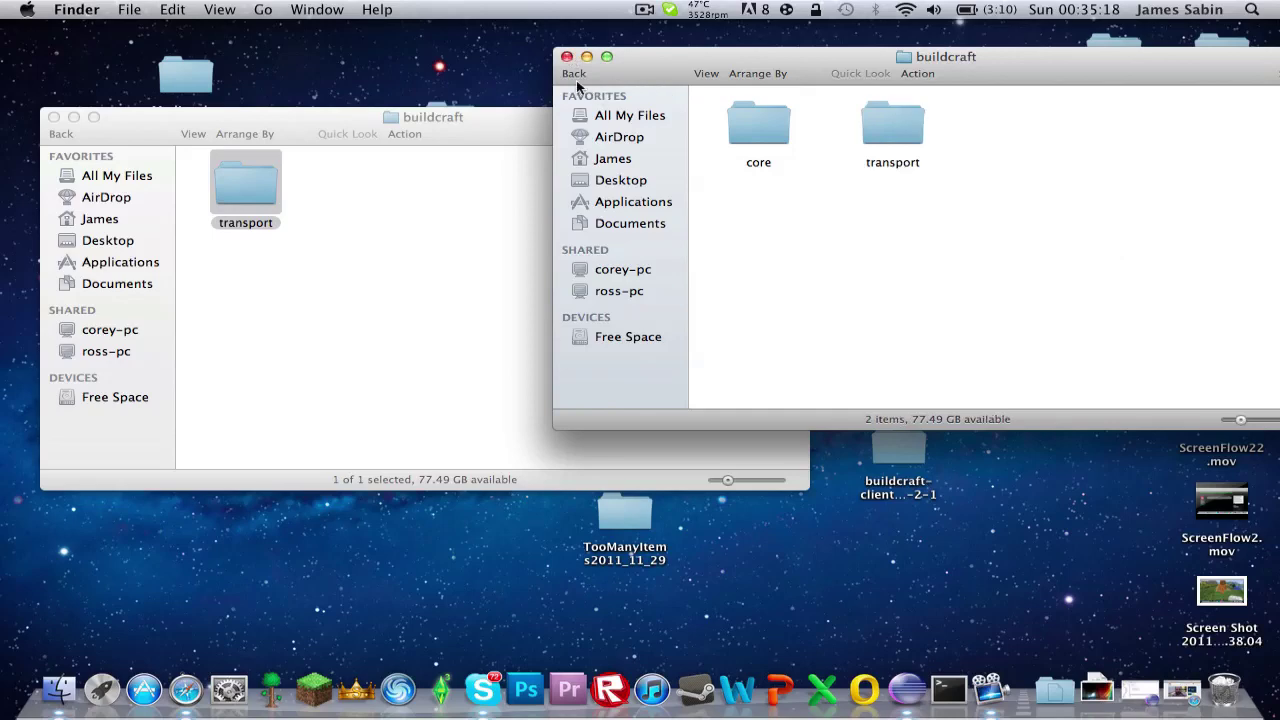
Step: Return minecraft.jar to its top level and close the buildcraft folder window
click(575, 77)
click(575, 77)
click(575, 77)
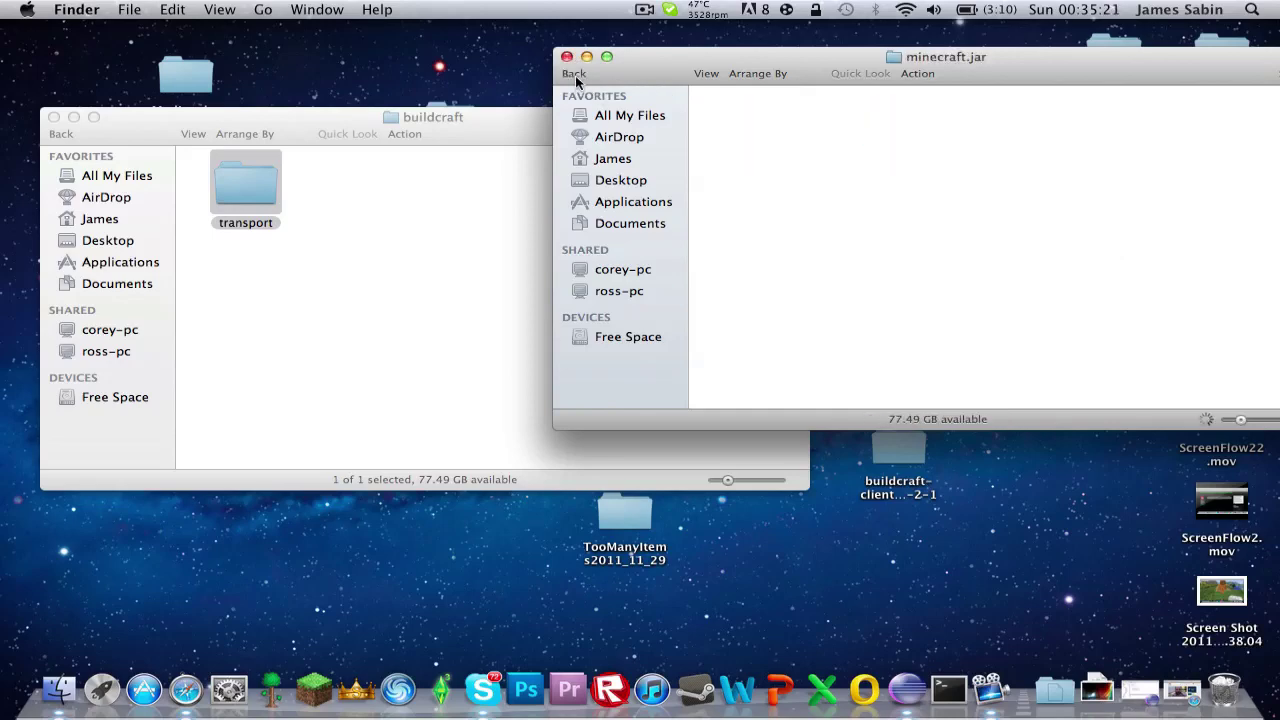
click(391, 287)
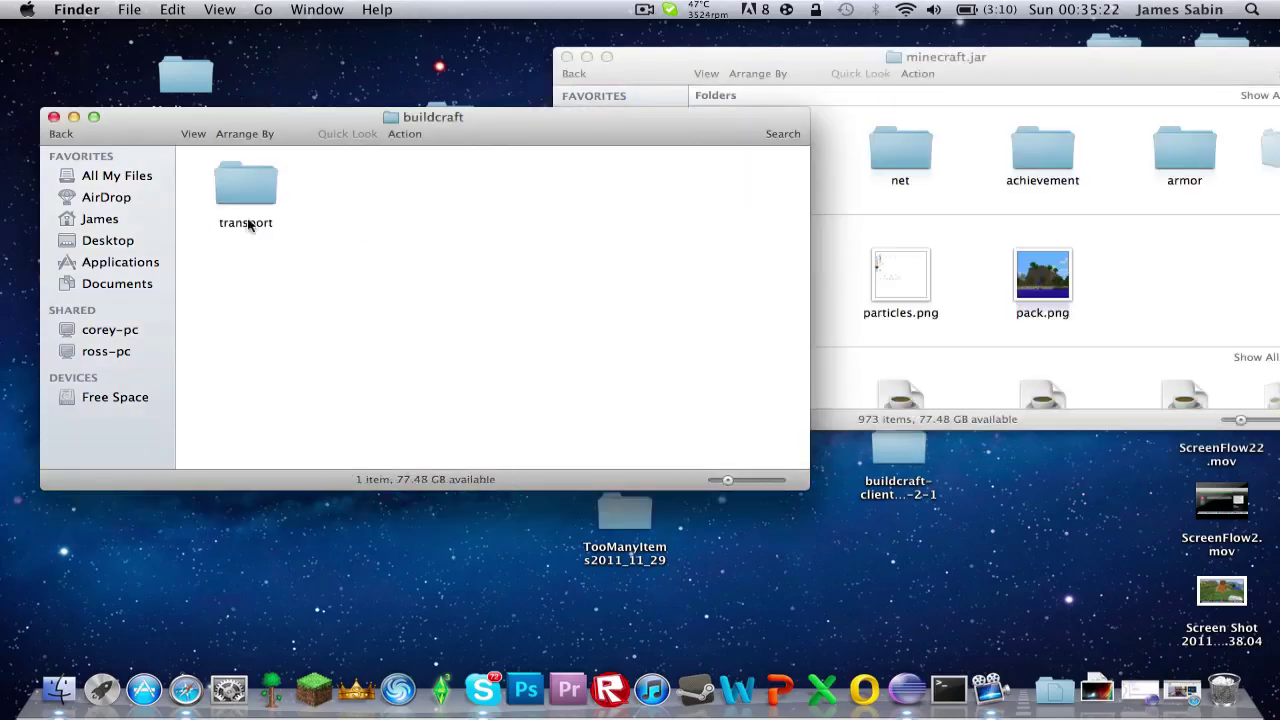
click(54, 117)
Step: Open the TooManyItems folder, briefly opening and closing the buildcraft-client-A-core-2-1 folder
drag(624, 520, 390, 431)
double_click(390, 431)
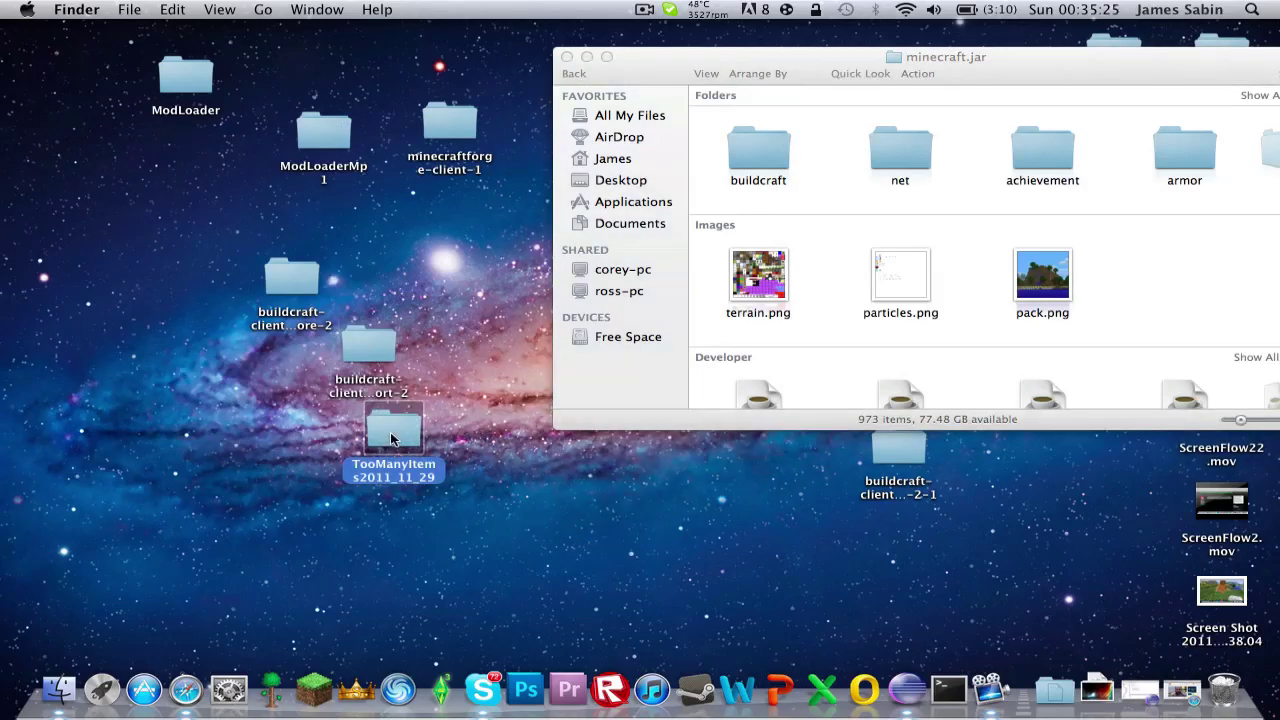
click(880, 490)
double_click(880, 490)
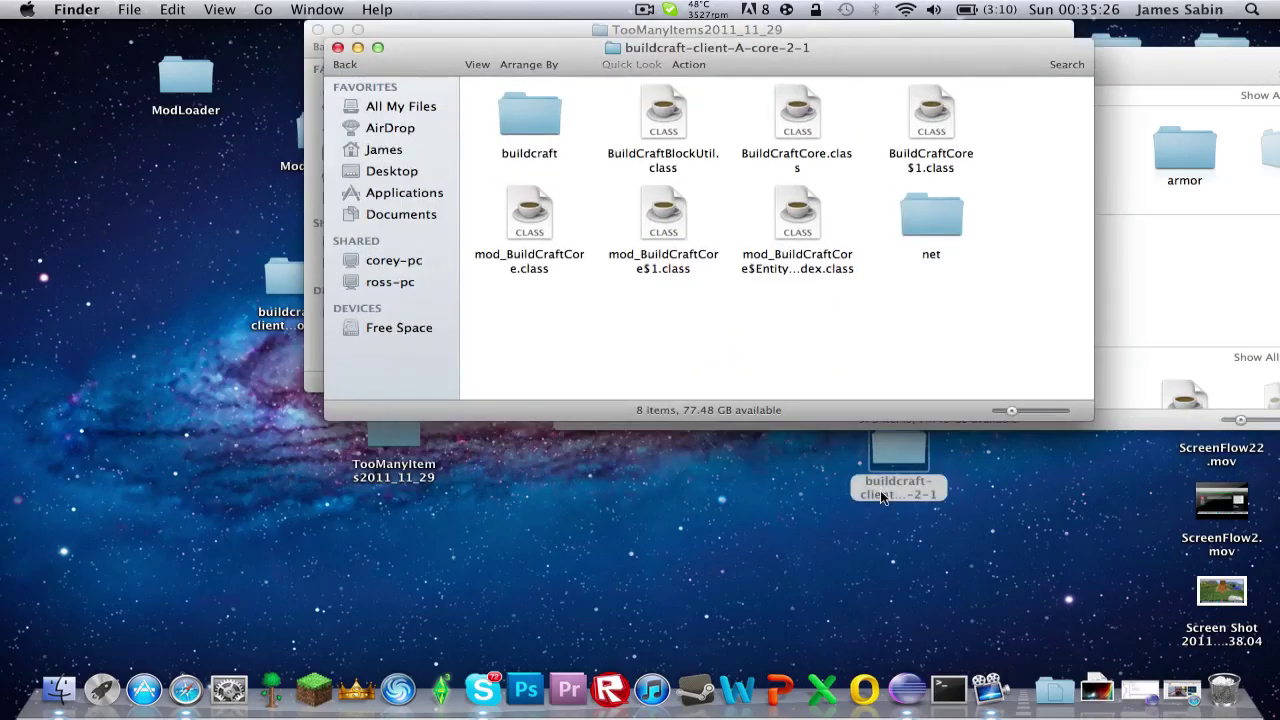
click(338, 47)
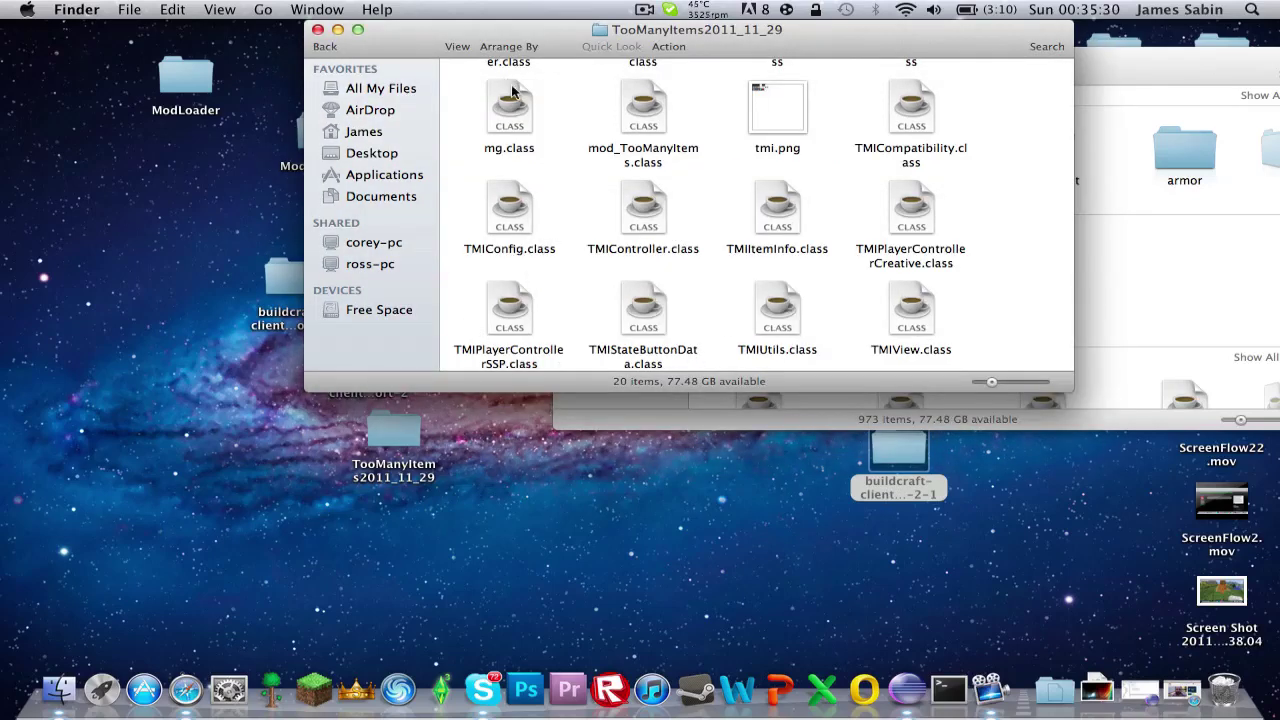
Step: Paste all 20 TooManyItems files into minecraft.jar, replacing existing ones, and close both windows
scroll(512, 91, up, 3)
drag(455, 66, 1143, 319)
click(1145, 318)
key(super+alt+v)
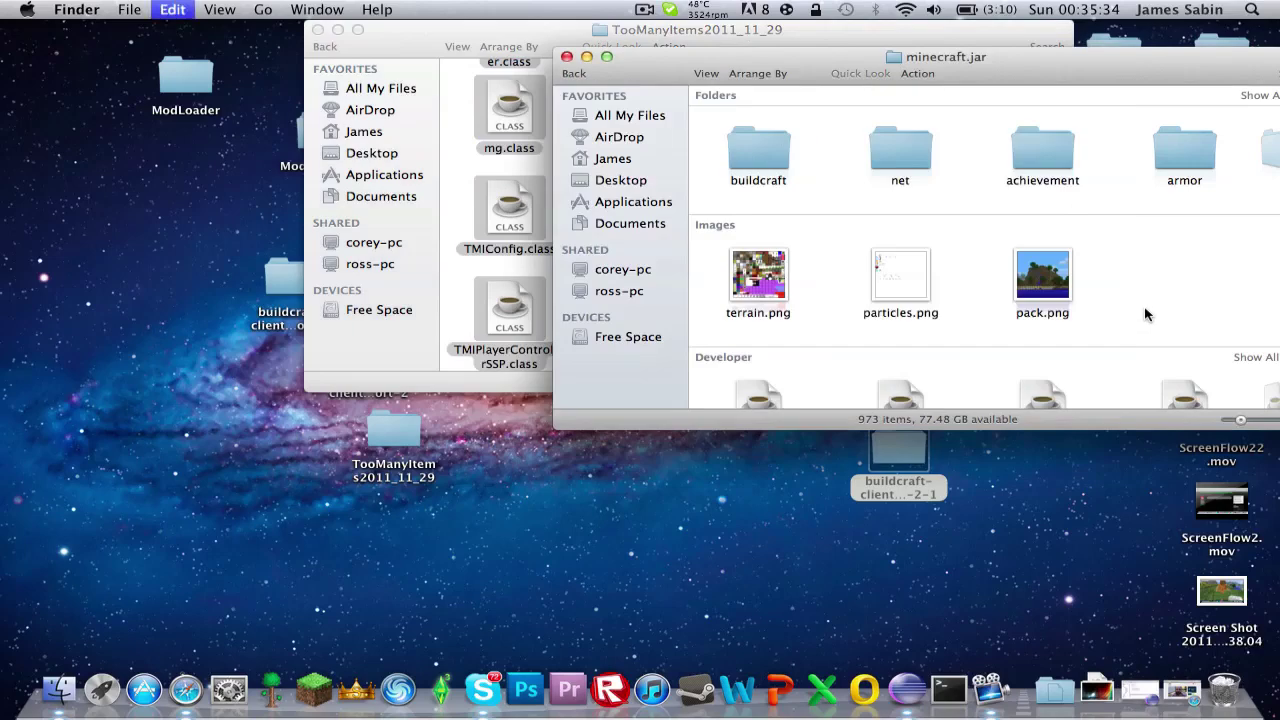
click(757, 381)
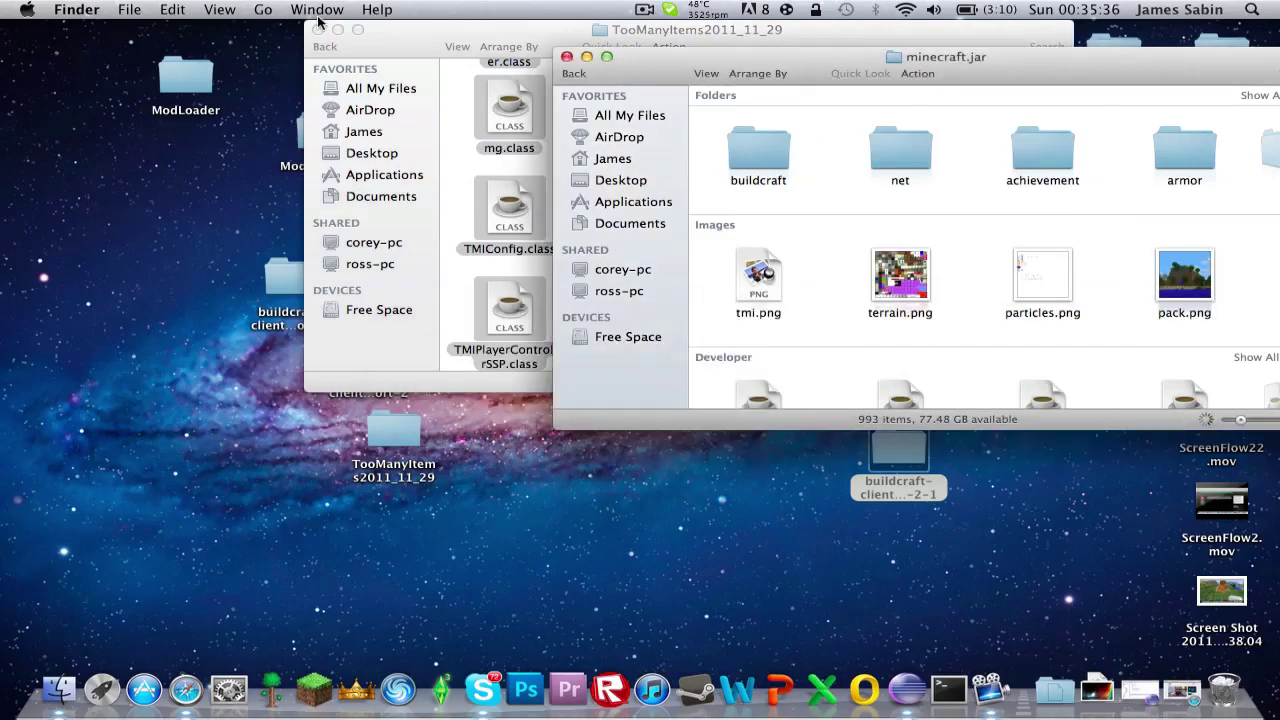
click(318, 31)
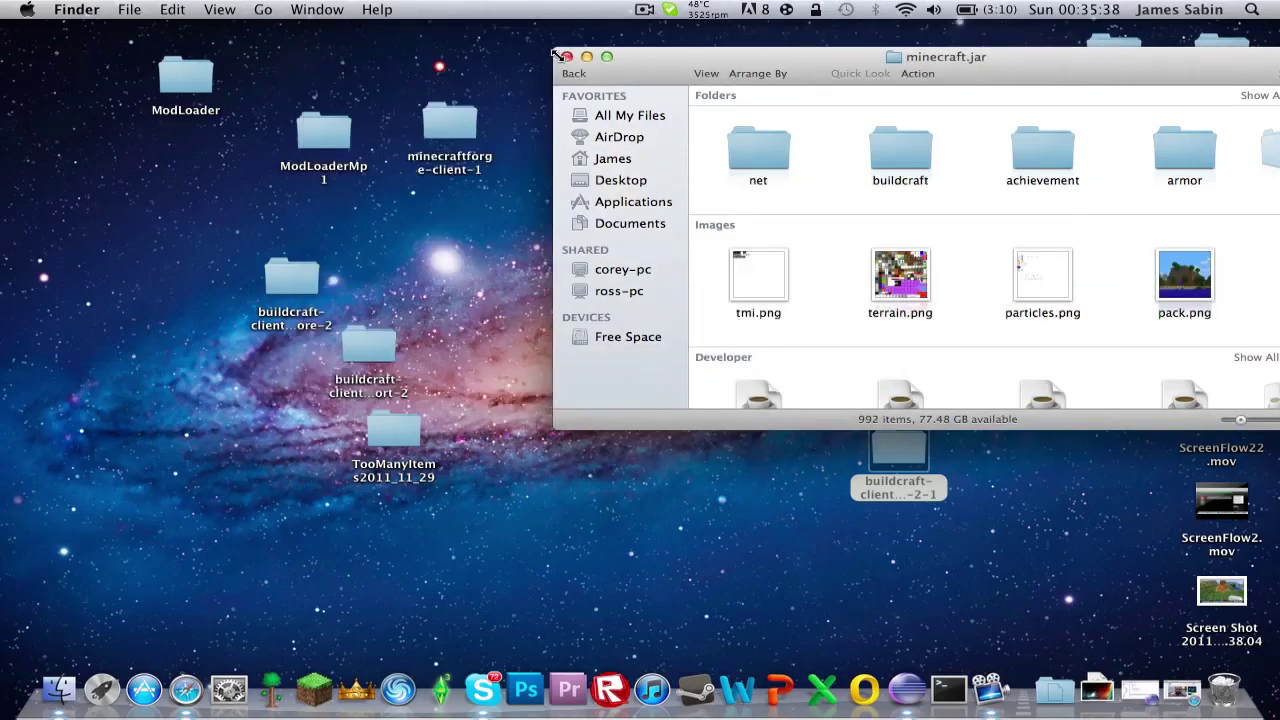
click(565, 56)
Step: Launch Minecraft from the Dock, log in with the account password, and maximise the game window
click(309, 688)
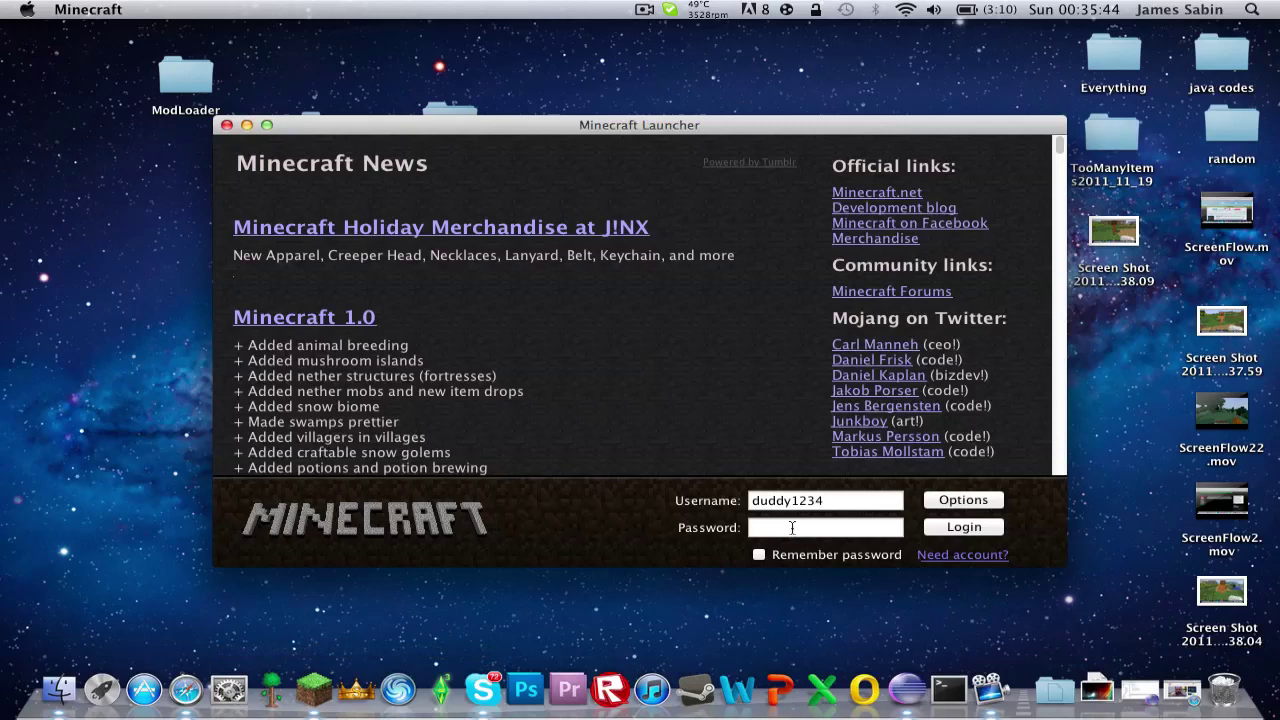
click(792, 527)
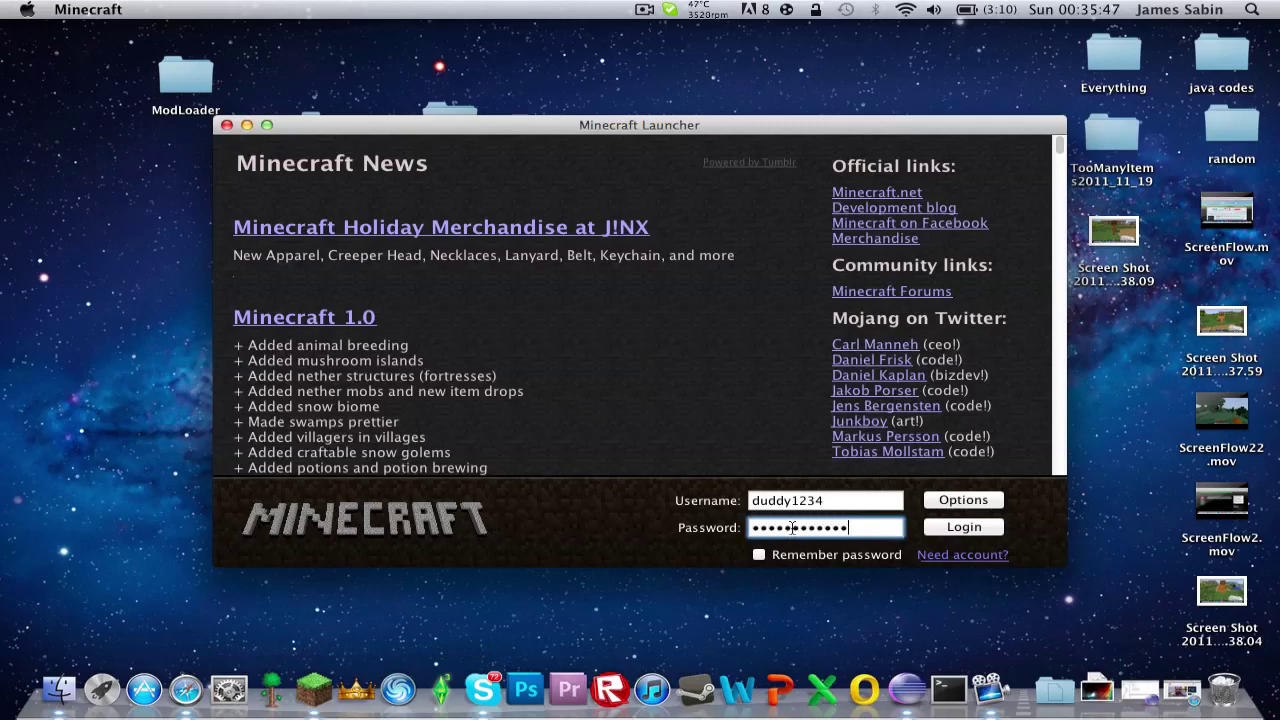
key(Return)
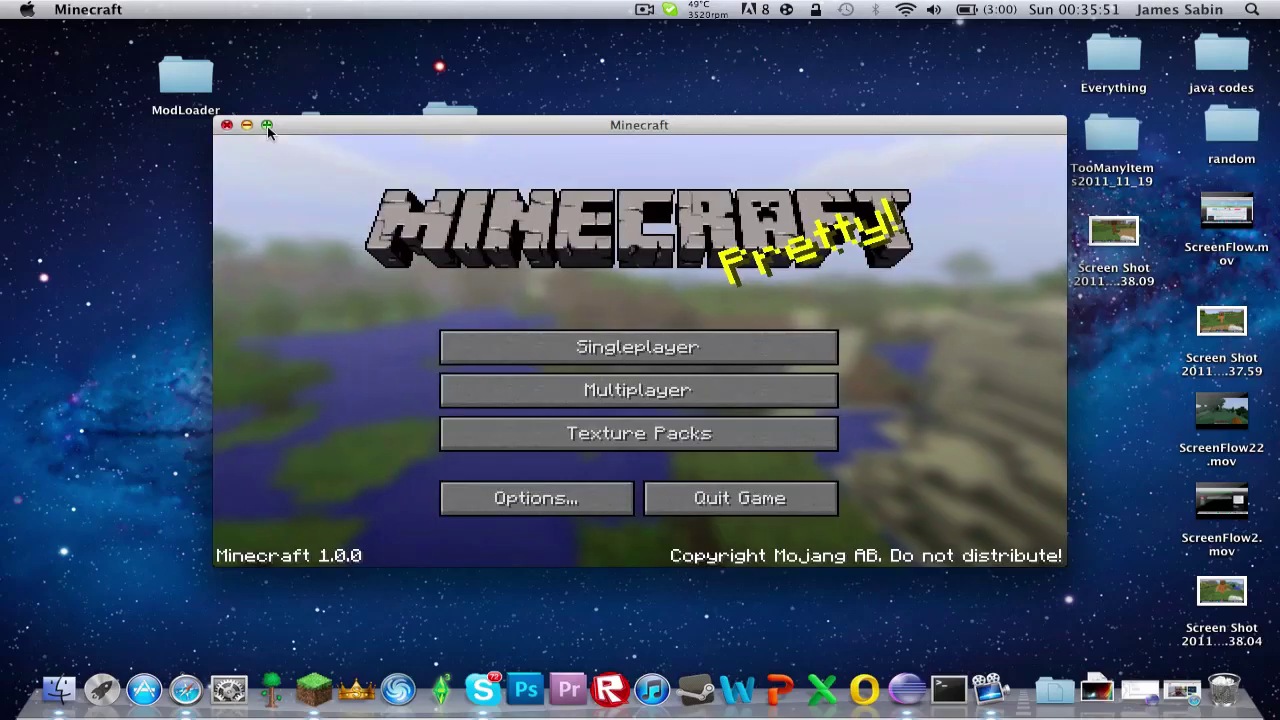
click(267, 126)
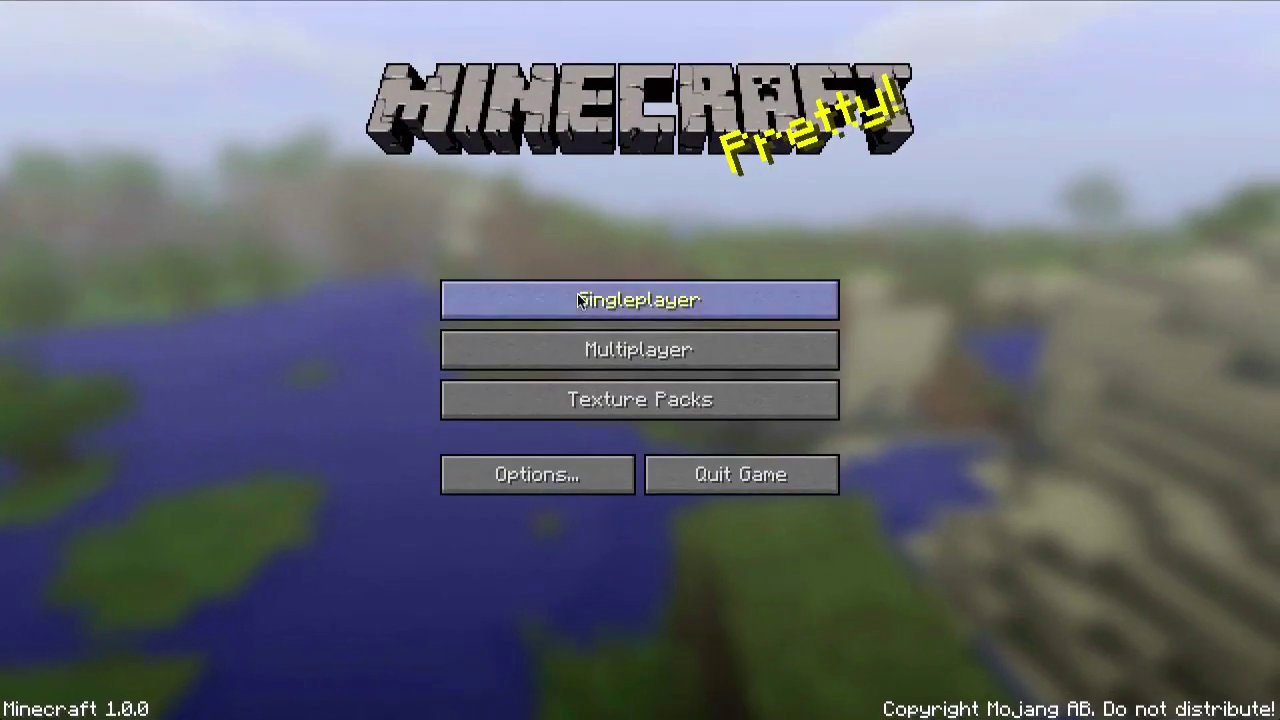
Step: Create a new singleplayer world from the Singleplayer menu
click(580, 300)
click(740, 638)
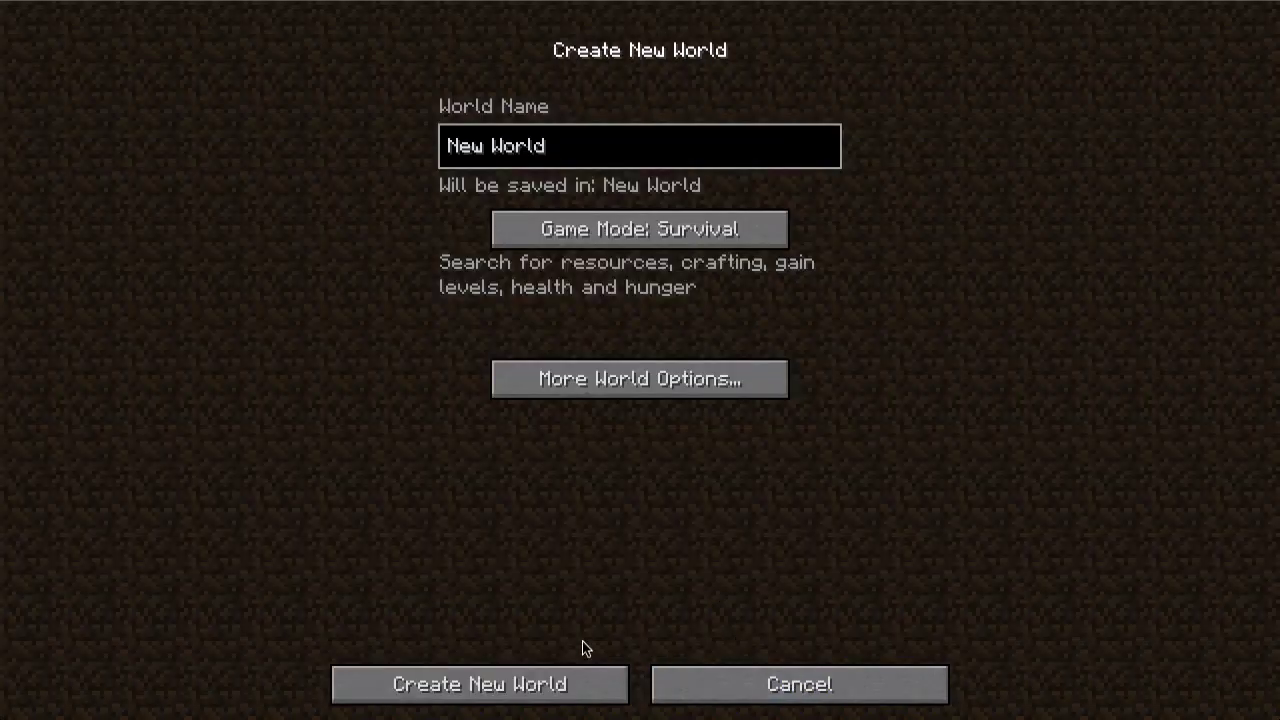
click(549, 670)
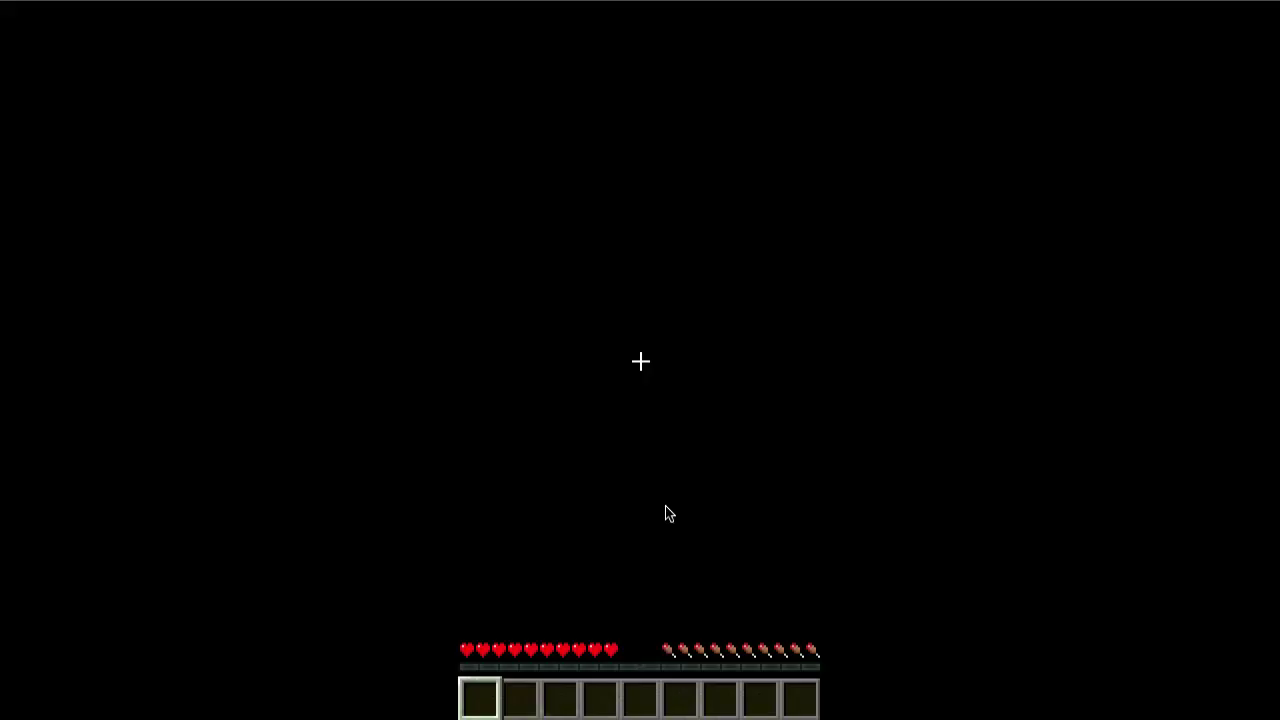
Step: Set video options to Fast graphics, Smooth Lighting off and Normal render distance
key(Escape)
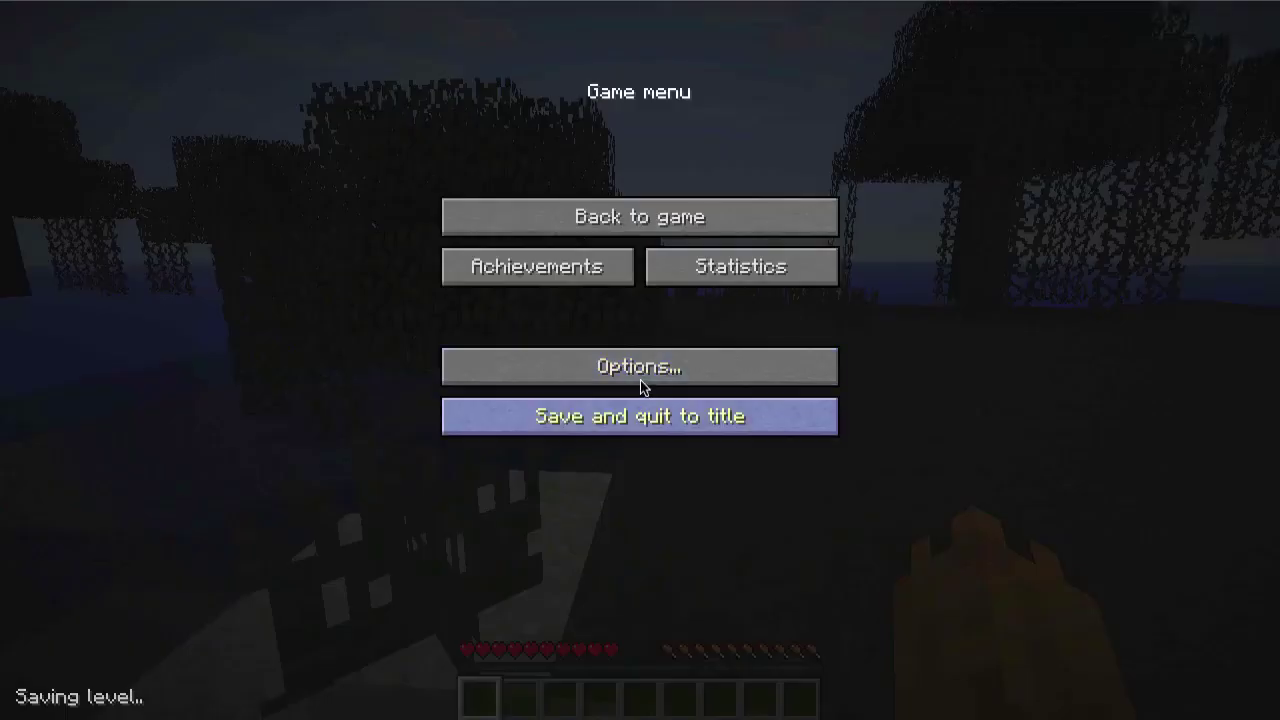
click(608, 368)
click(600, 364)
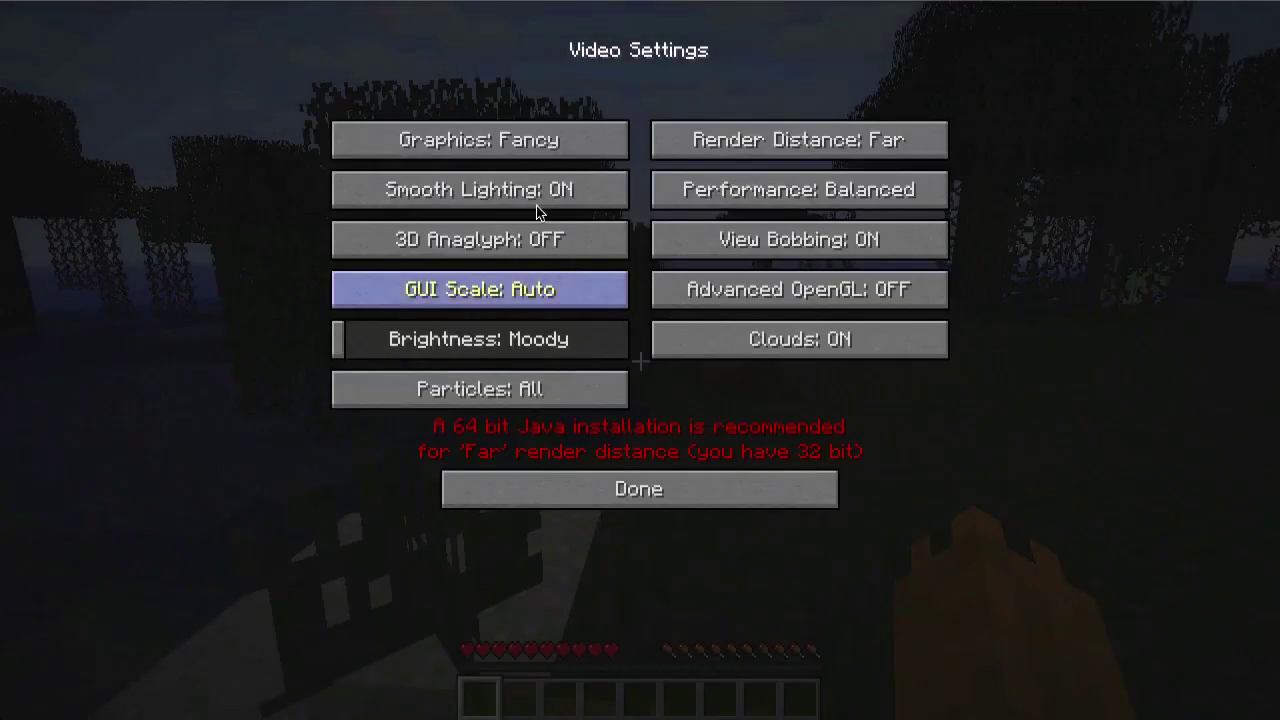
click(508, 142)
click(602, 189)
click(797, 139)
key(Escape)
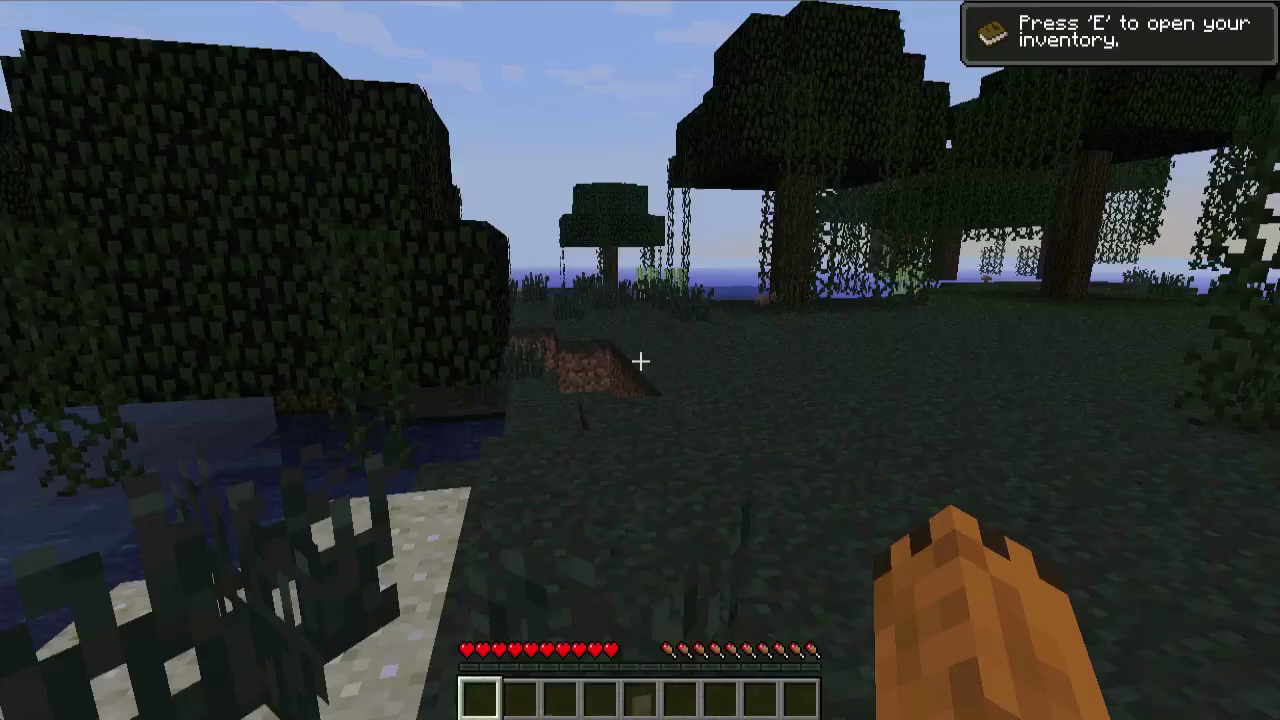
Step: Take two 64-stacks of BuildCraft pipes from page 2/2 of the TooManyItems list into the hotbar
key(e)
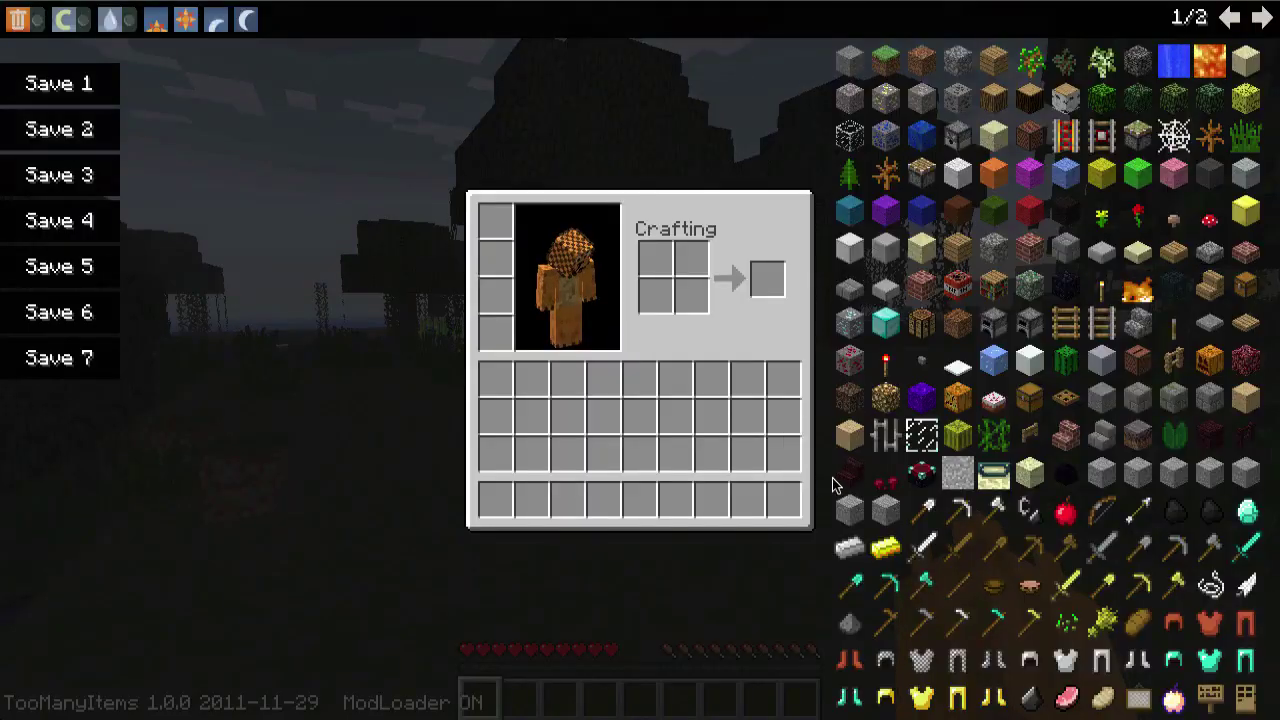
click(1261, 18)
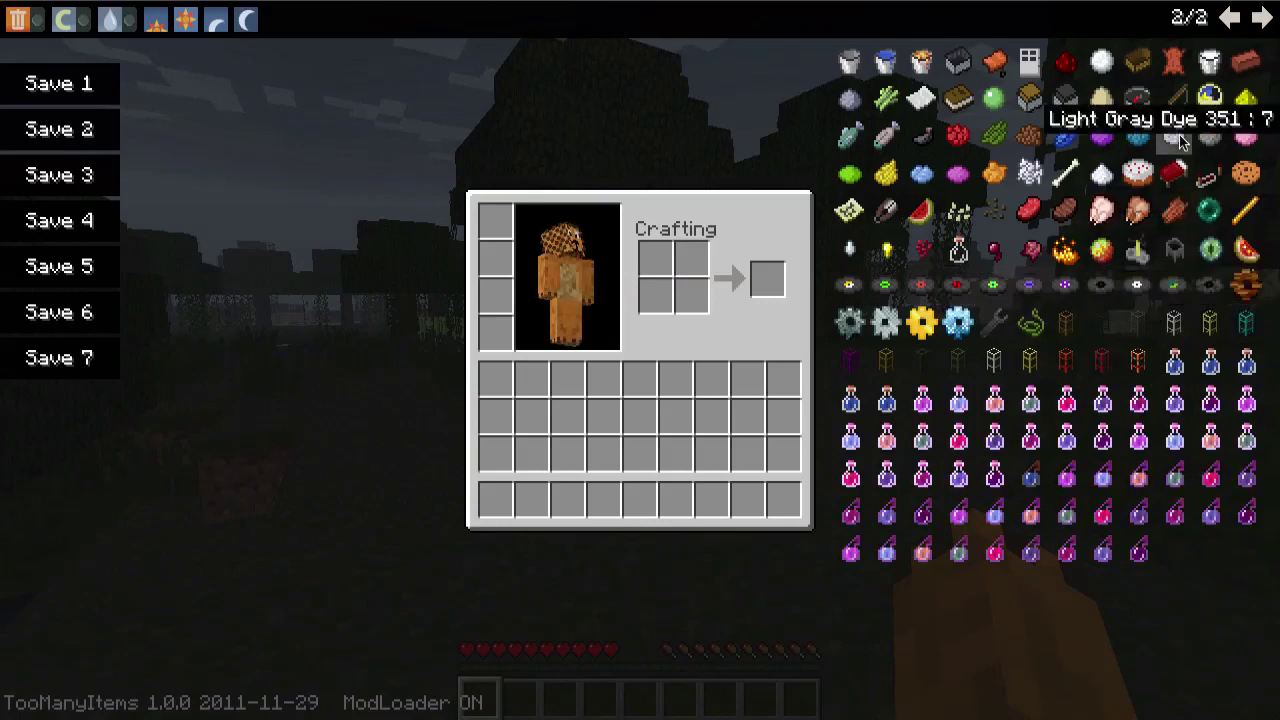
click(1230, 19)
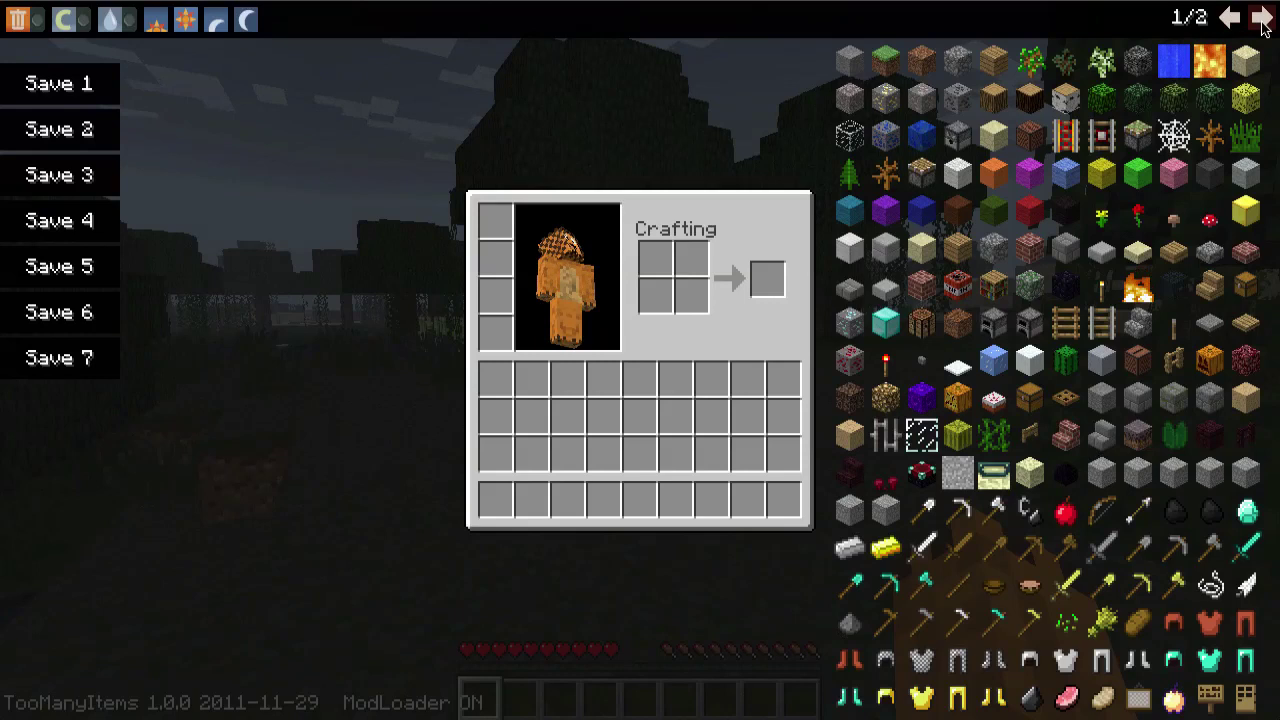
click(1229, 25)
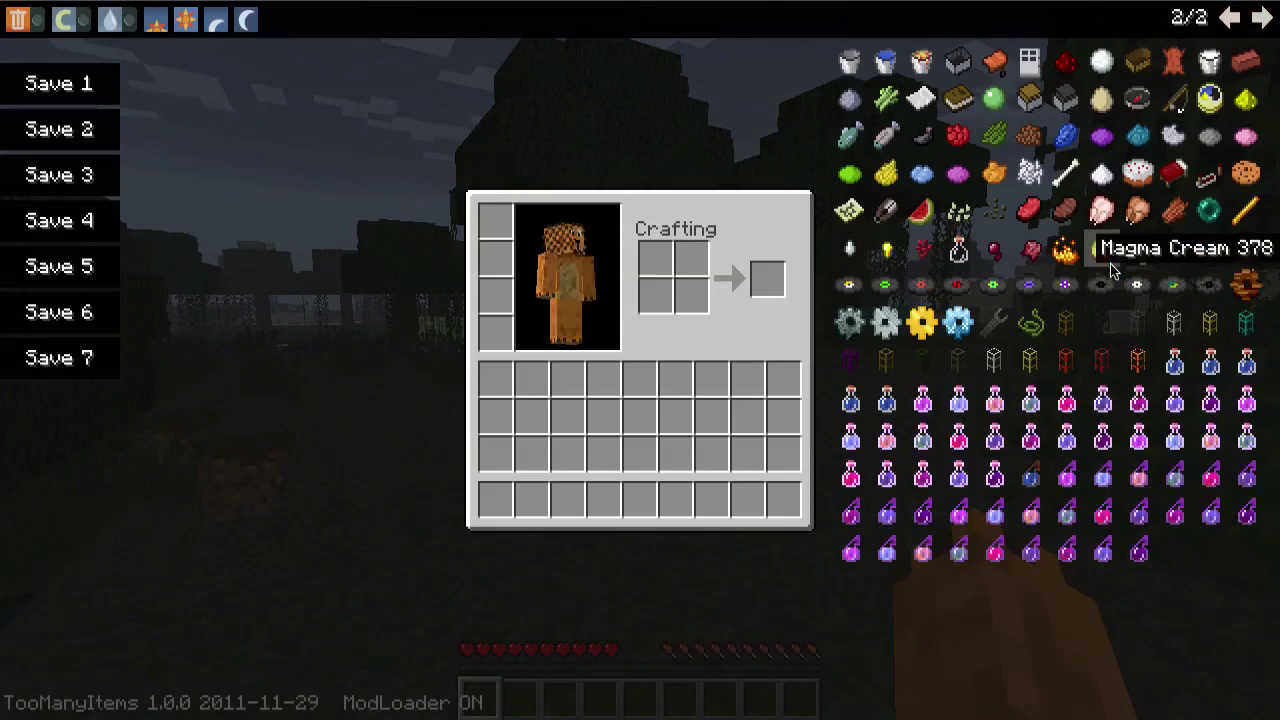
click(1084, 370)
click(1112, 370)
Step: Place thirteen BuildCraft pipes on the swamp grass, leaving 51 in the first hotbar stack
key(e)
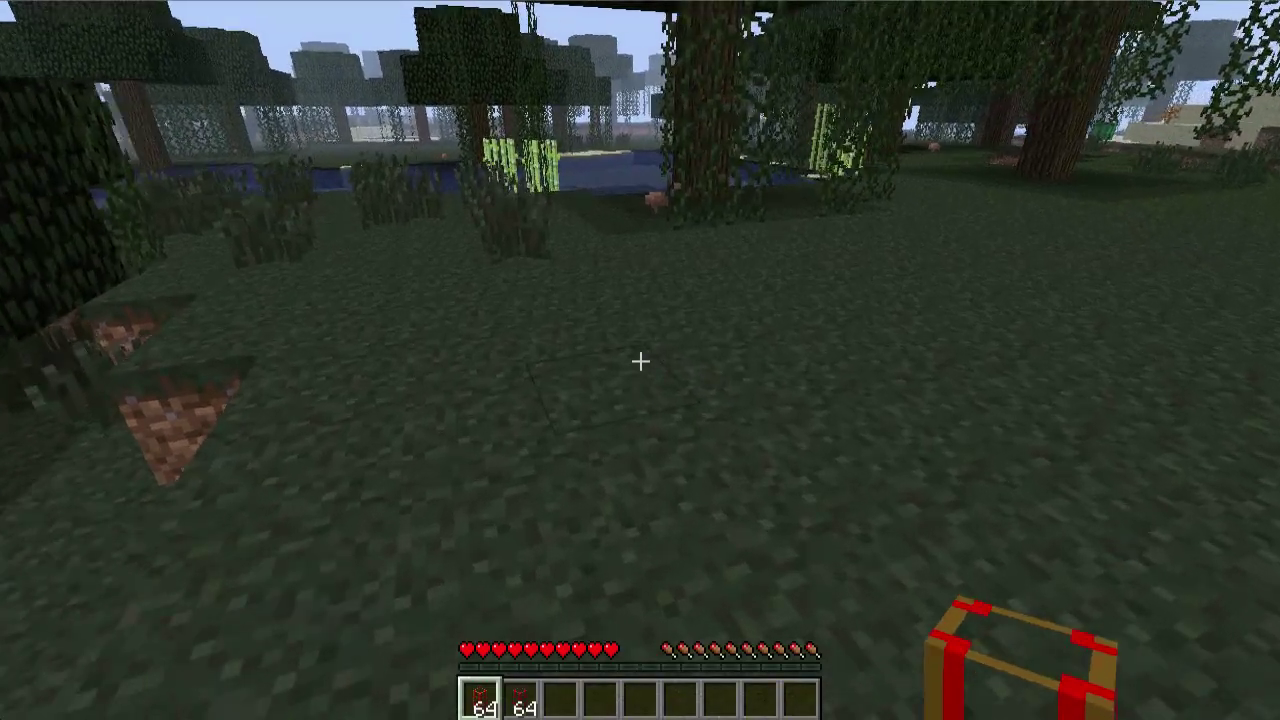
right_click(640, 360)
right_click(640, 360)
right_click(640, 360)
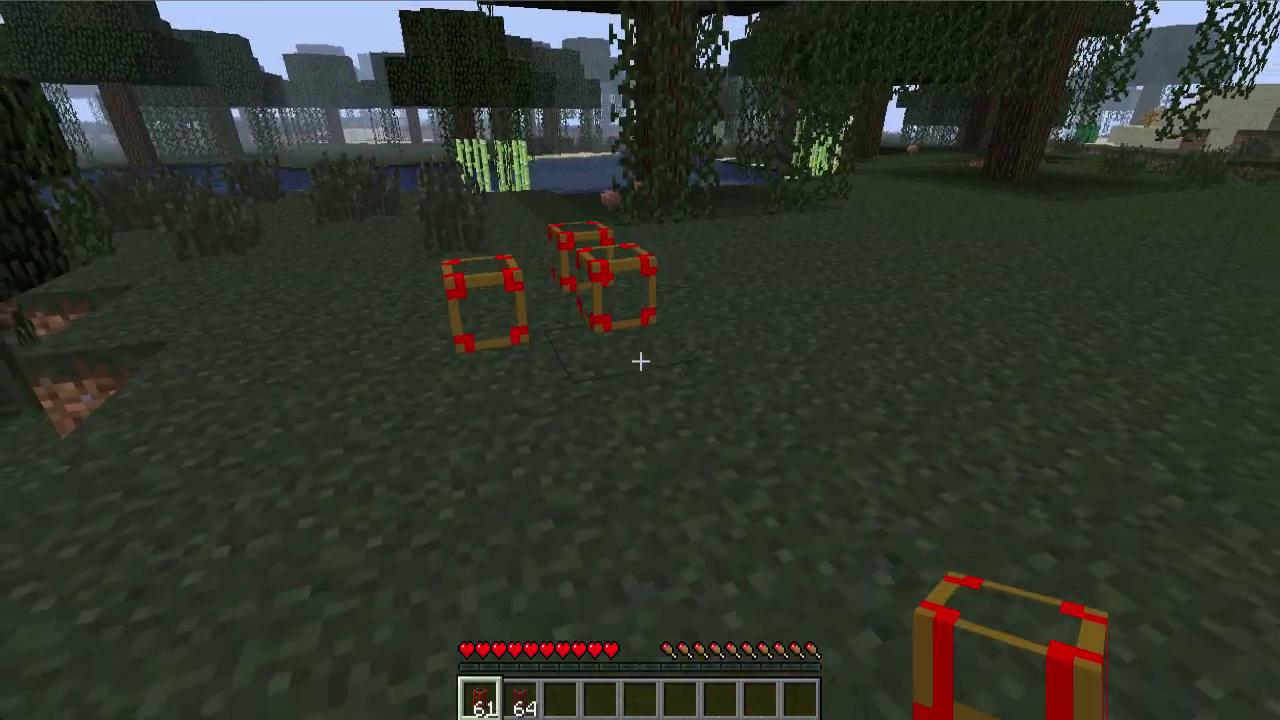
right_click(640, 360)
right_click(640, 360)
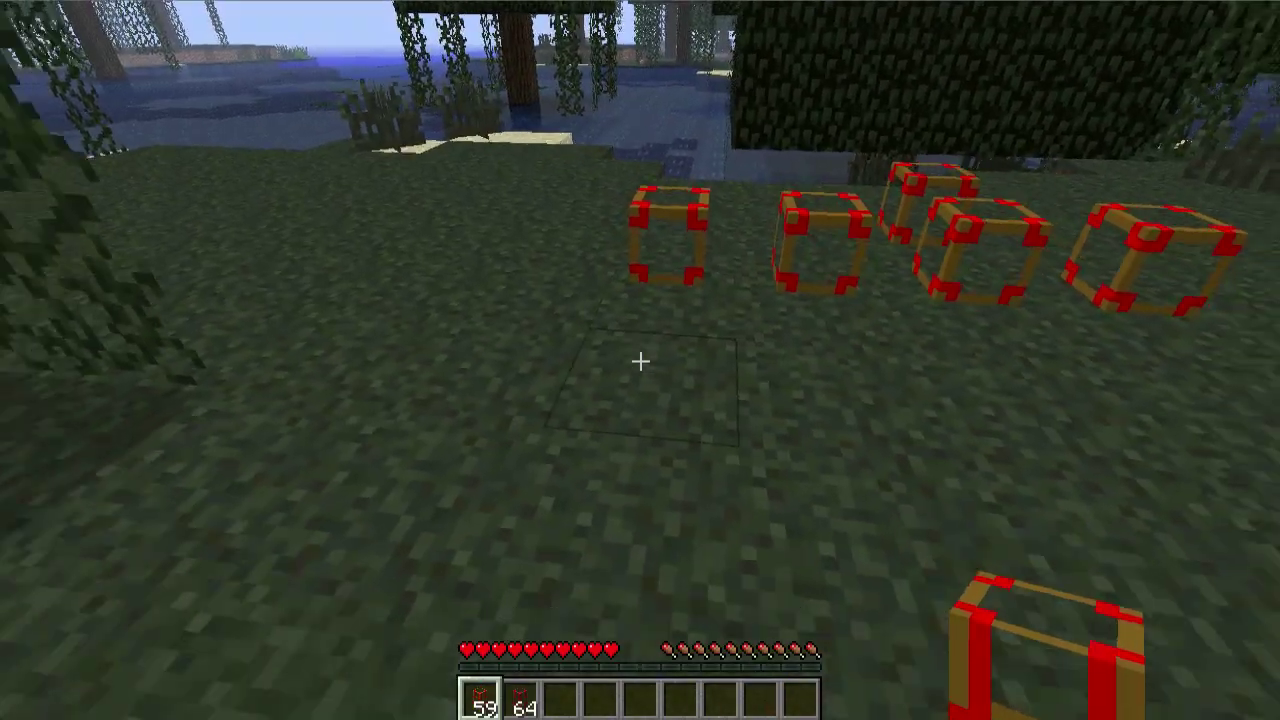
right_click(640, 360)
right_click(640, 360)
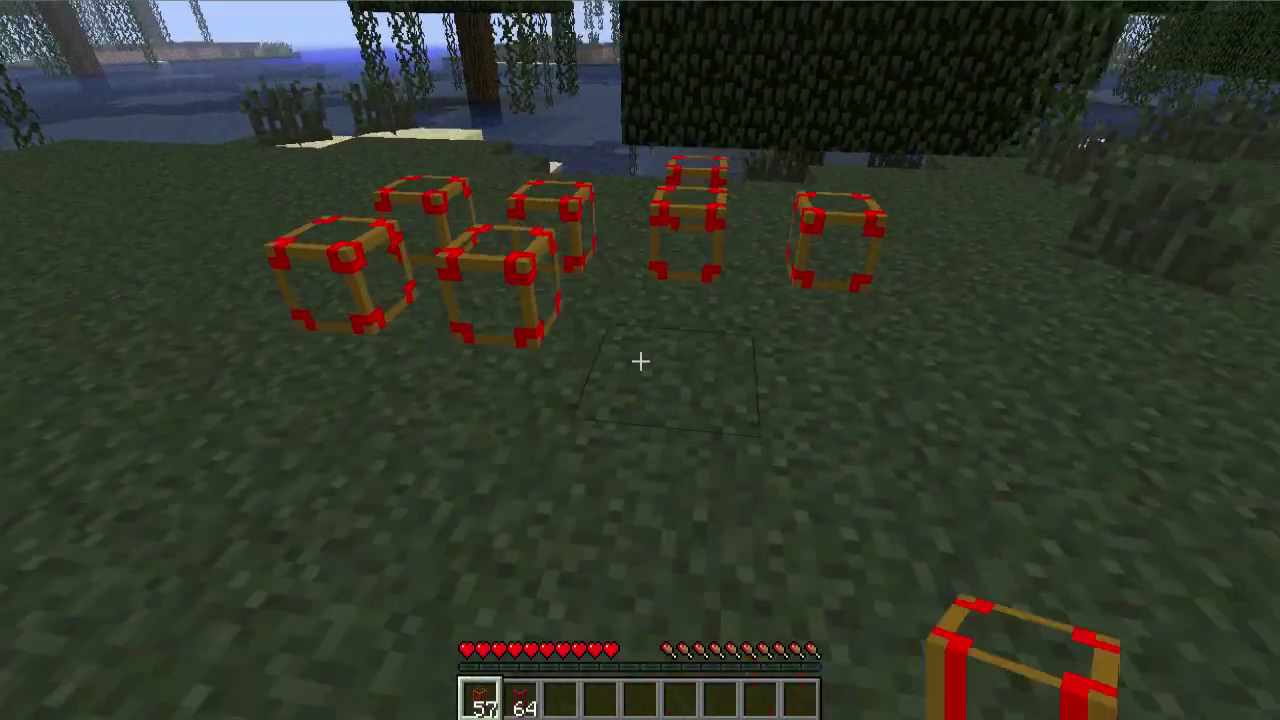
right_click(640, 360)
right_click(640, 360)
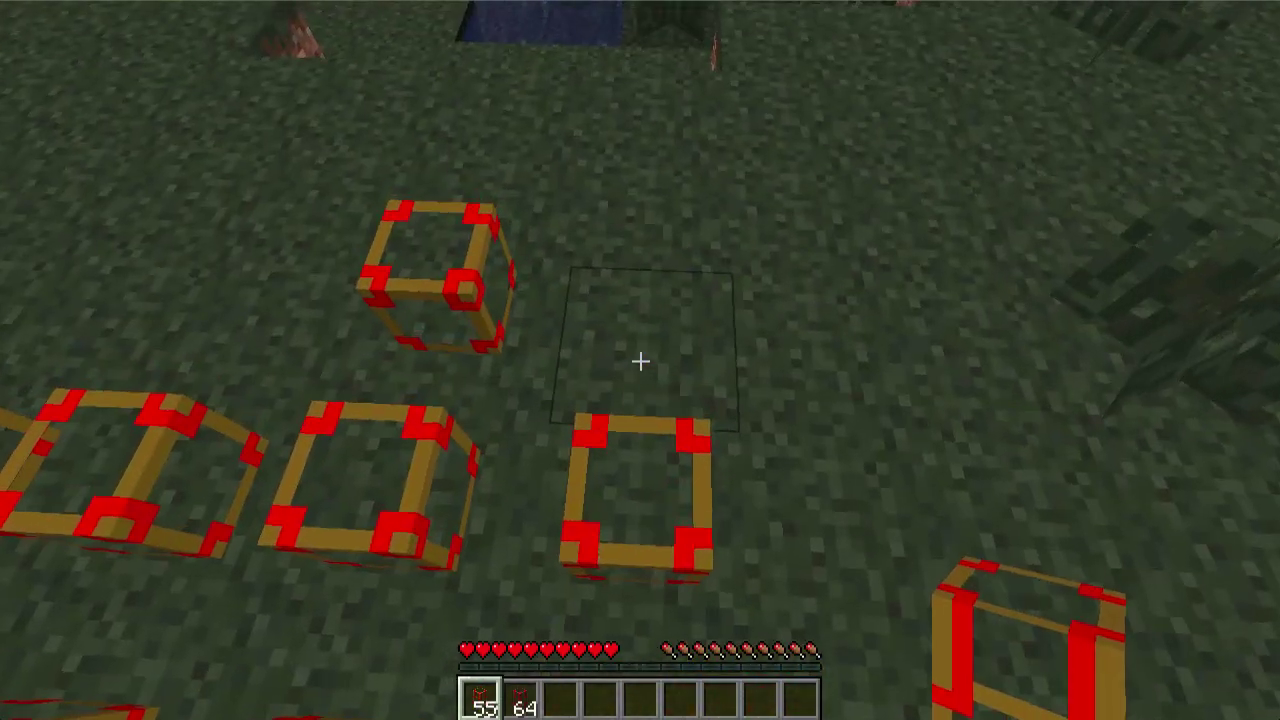
right_click(640, 360)
right_click(640, 360)
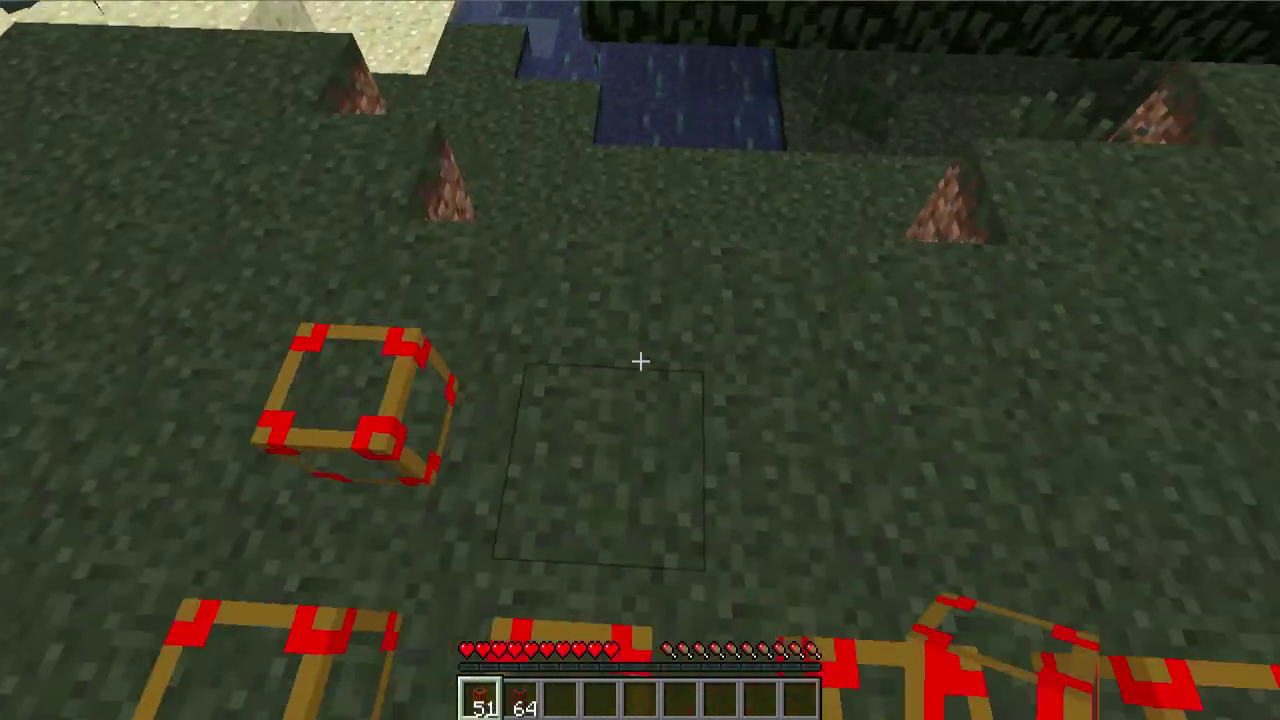